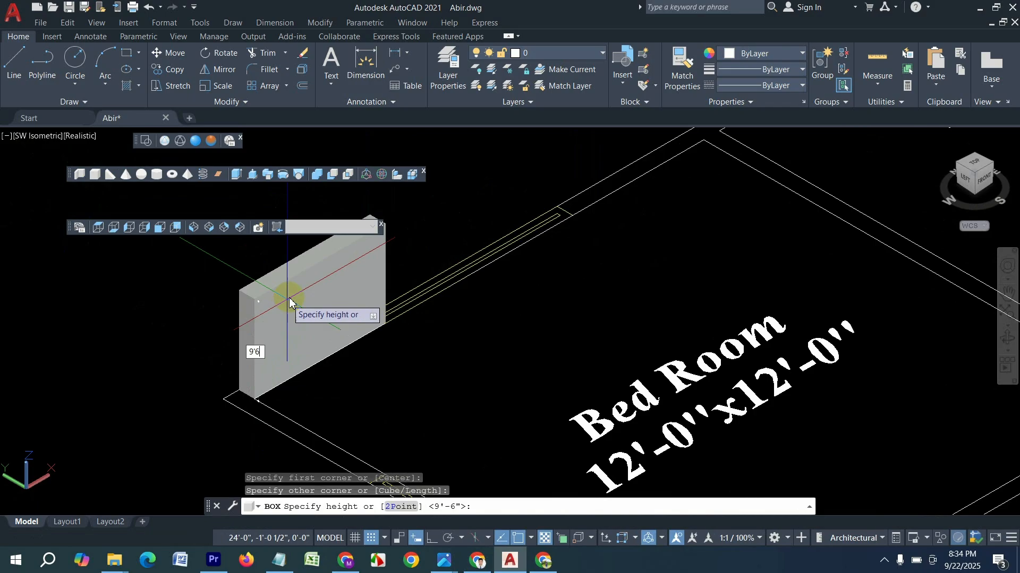
Build the two wall boxes meeting at the near Bed Room's outer corner, each ending at a window, both 9'-6" high
key(Return)
scroll(272, 404, down, 2)
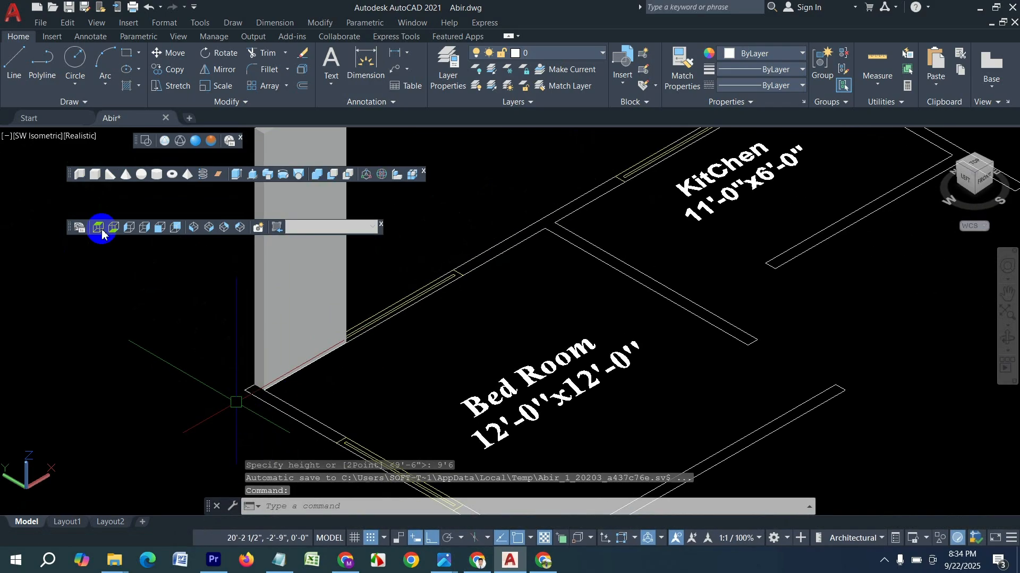
click(96, 175)
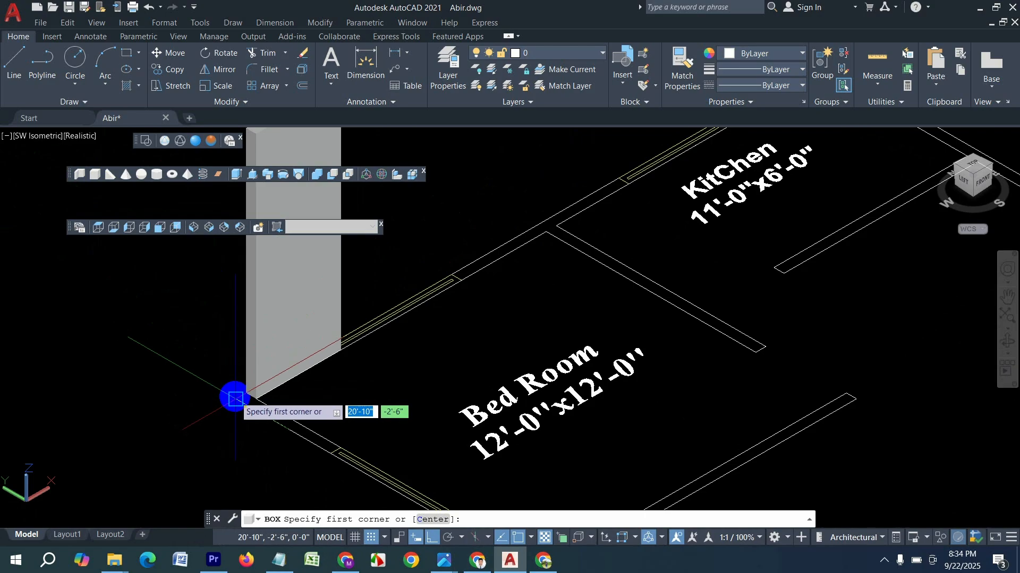
click(245, 395)
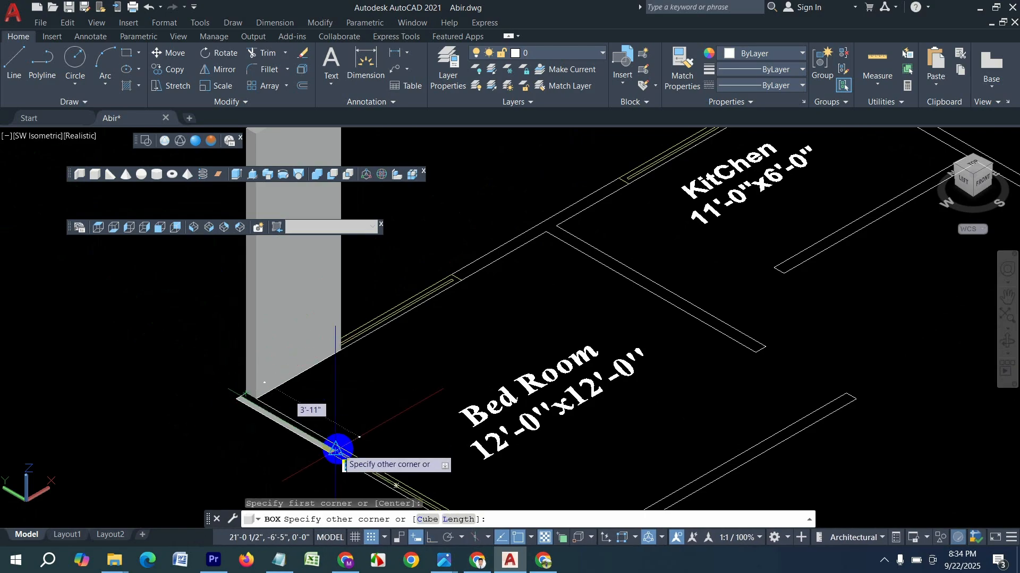
scroll(341, 451, up, 2)
click(340, 446)
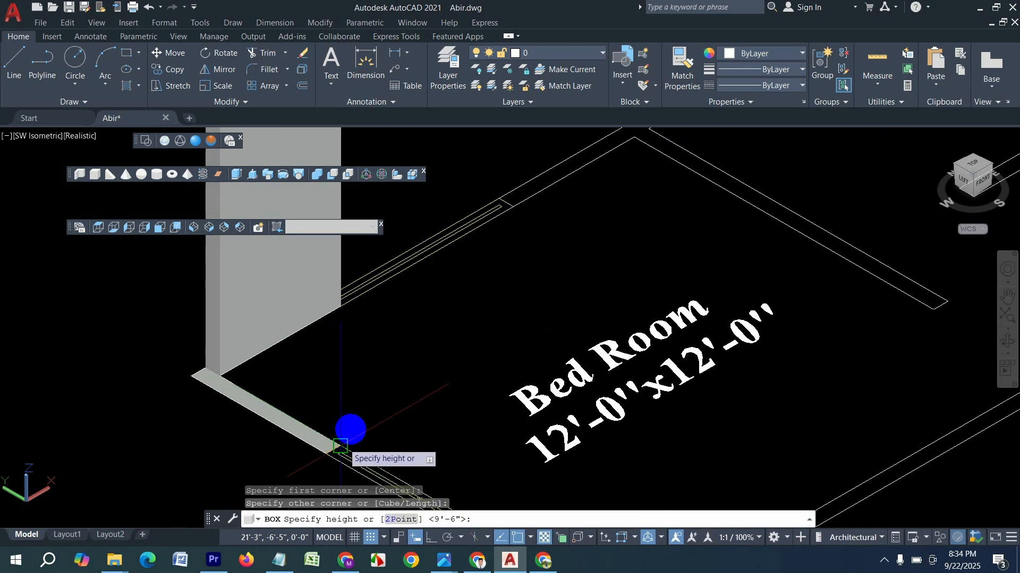
click(273, 364)
scroll(260, 407, down, 2)
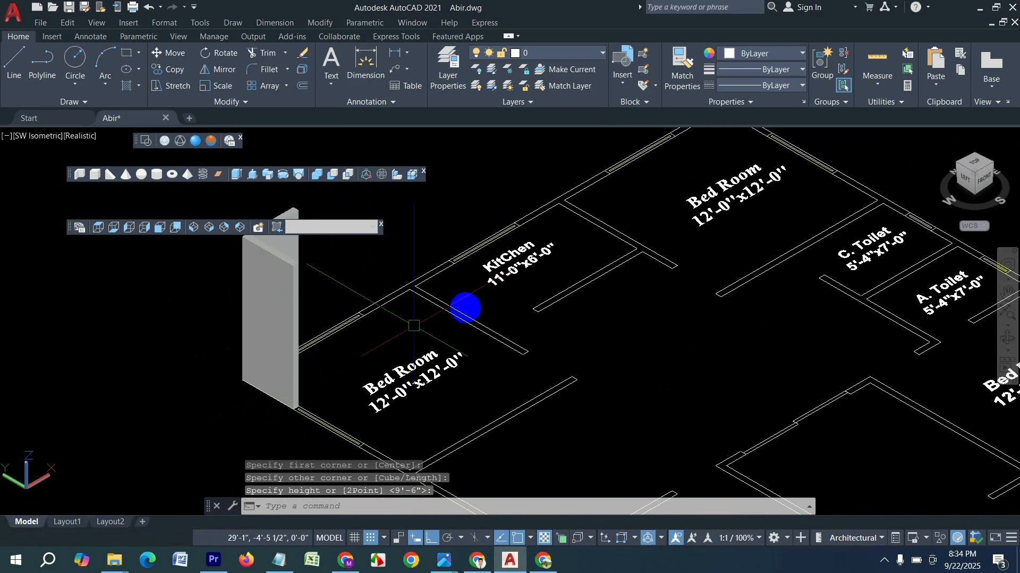
Model the outer wall segment between the near Bed Room window and the Kitchen window as a 9'-6" high box
scroll(413, 326, up, 3)
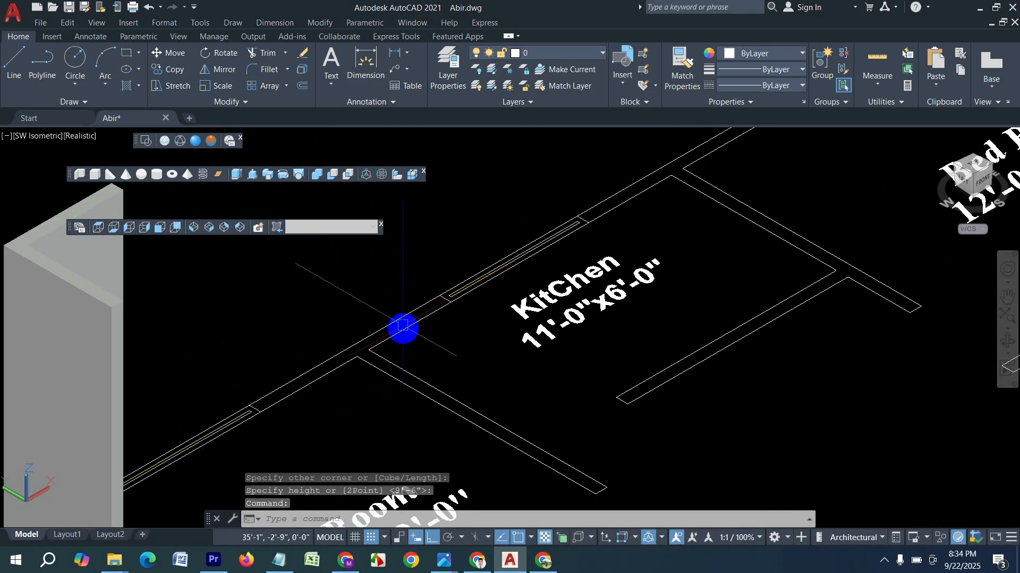
key(Return)
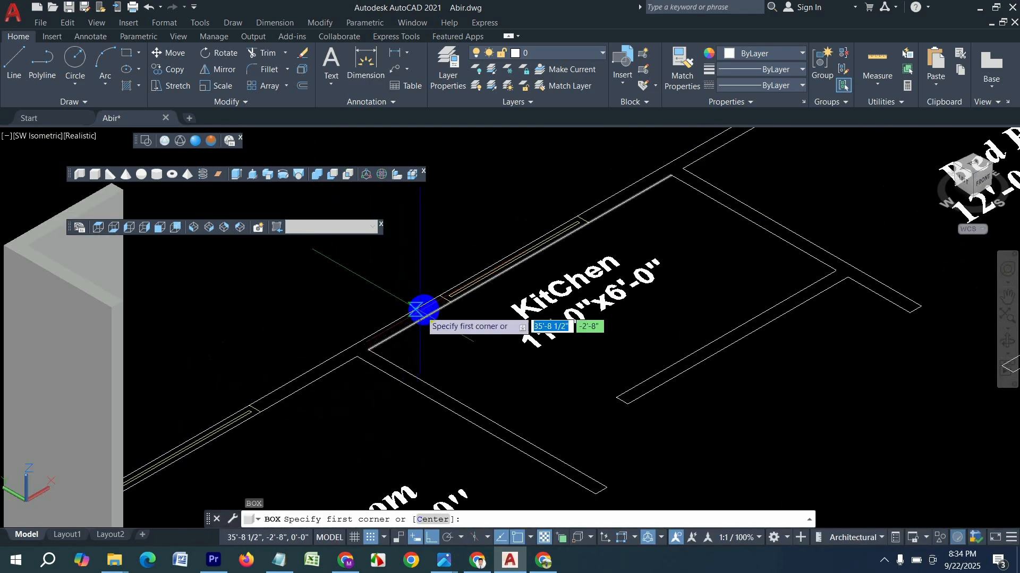
scroll(435, 300, up, 2)
click(440, 300)
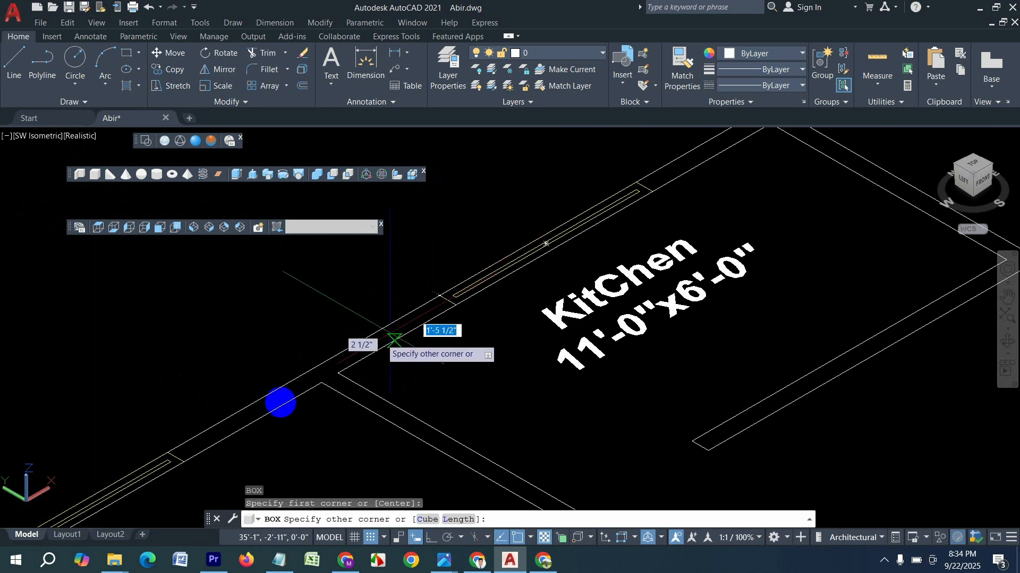
click(183, 463)
click(234, 360)
scroll(374, 370, down, 2)
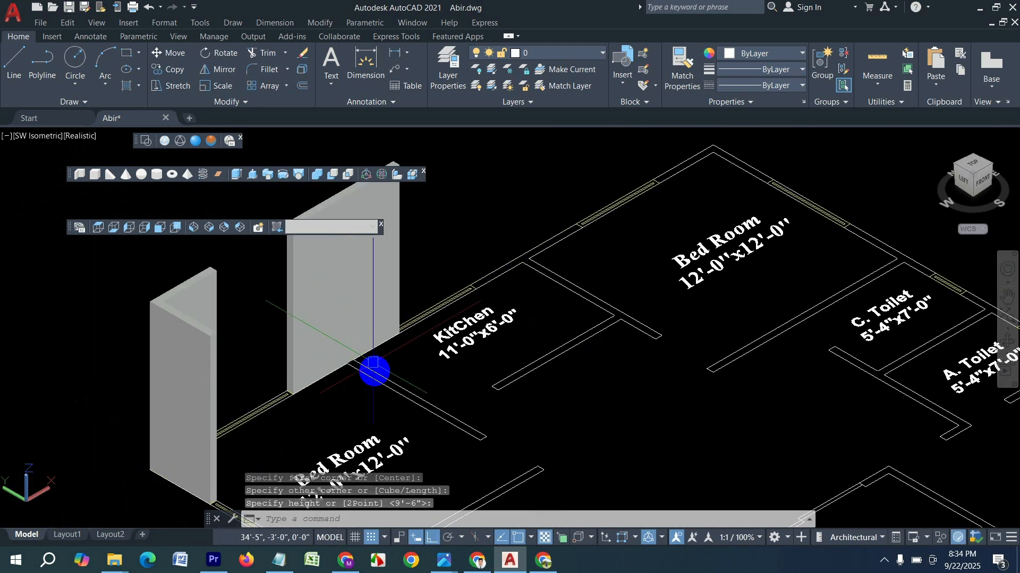
Model the partition wall between the near Bed Room and the Kitchen as a 9'-6" high box
scroll(363, 389, up, 2)
key(Return)
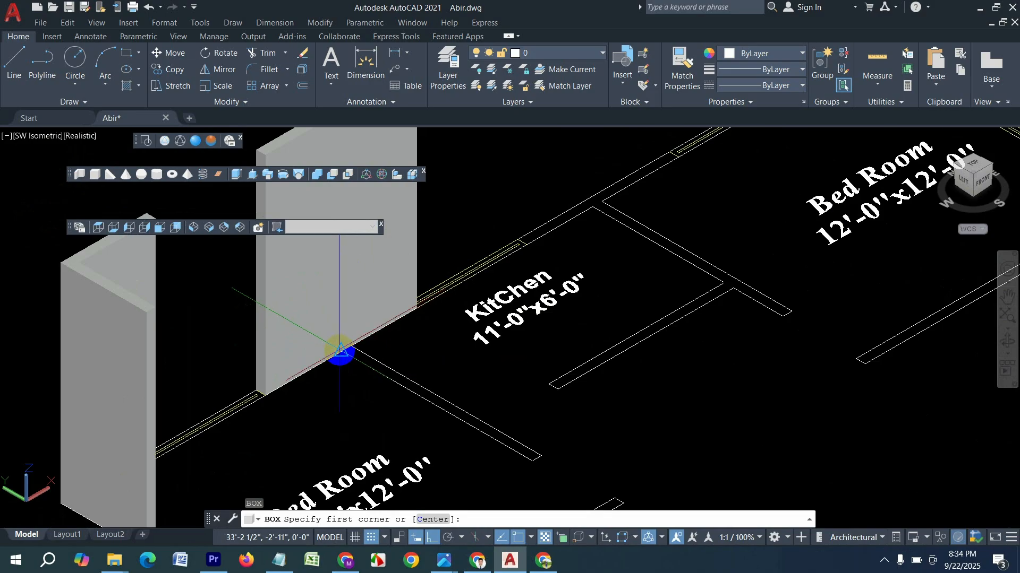
click(341, 350)
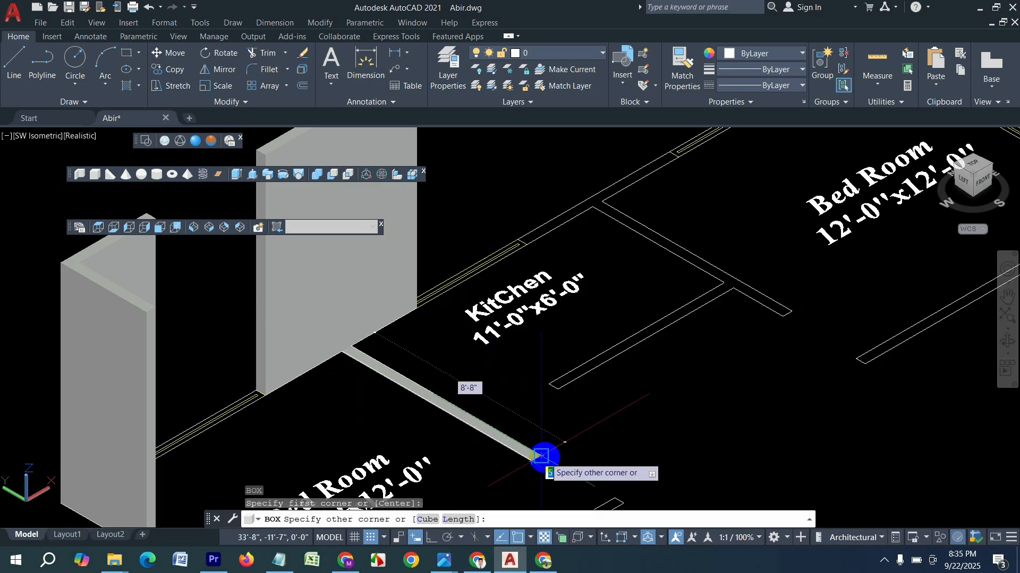
click(541, 455)
key(Return)
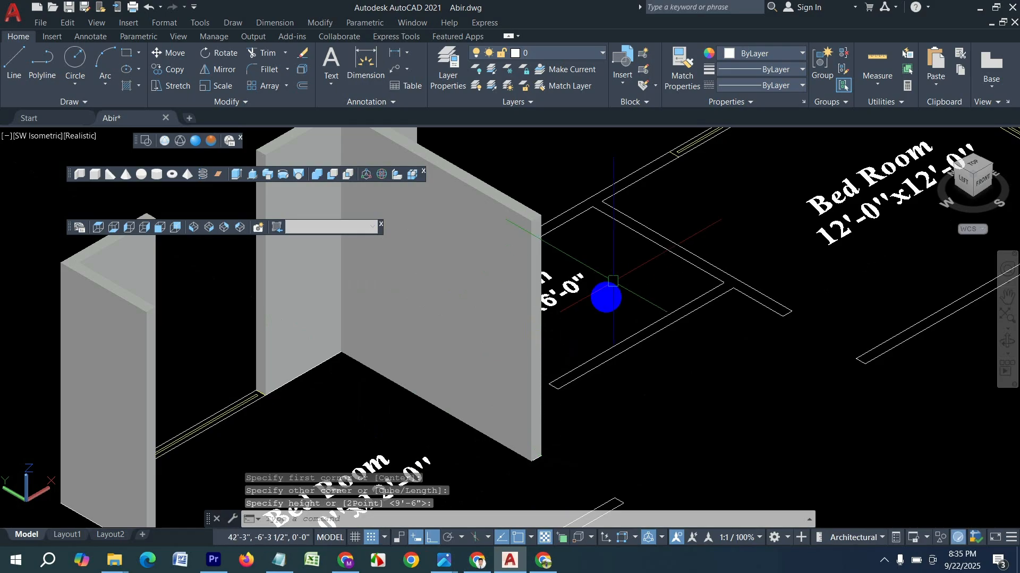
Model the far Bed Room wall from its outer corner to the window on the toilet side as a 9'-6" high box
middle_drag(610, 285, 444, 441)
scroll(696, 205, up, 3)
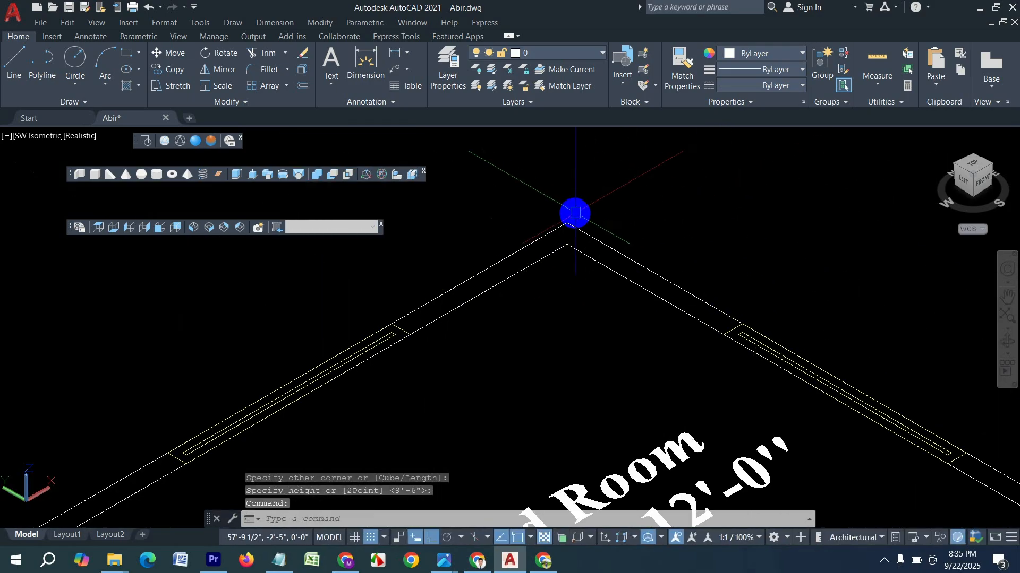
key(Return)
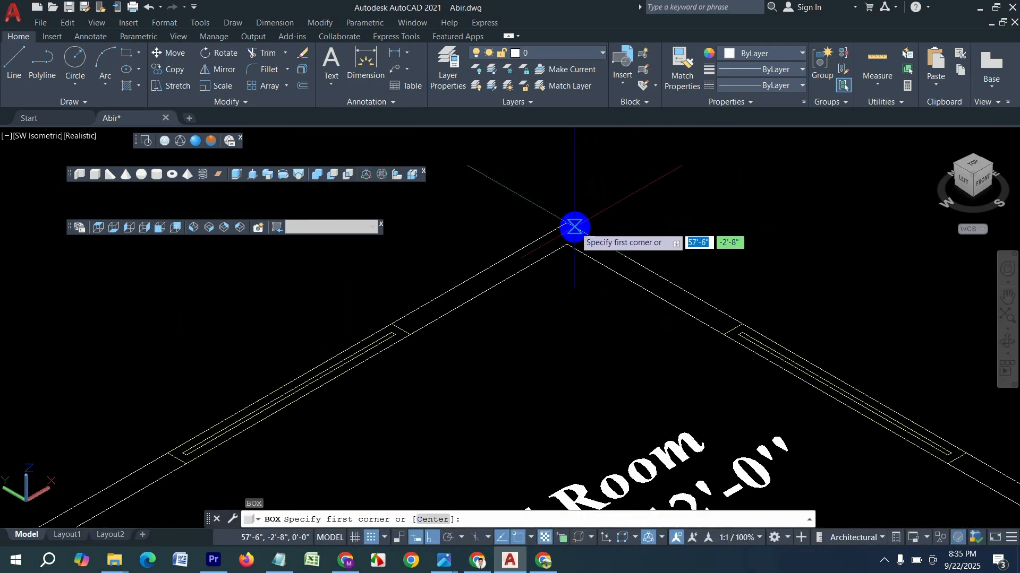
click(567, 222)
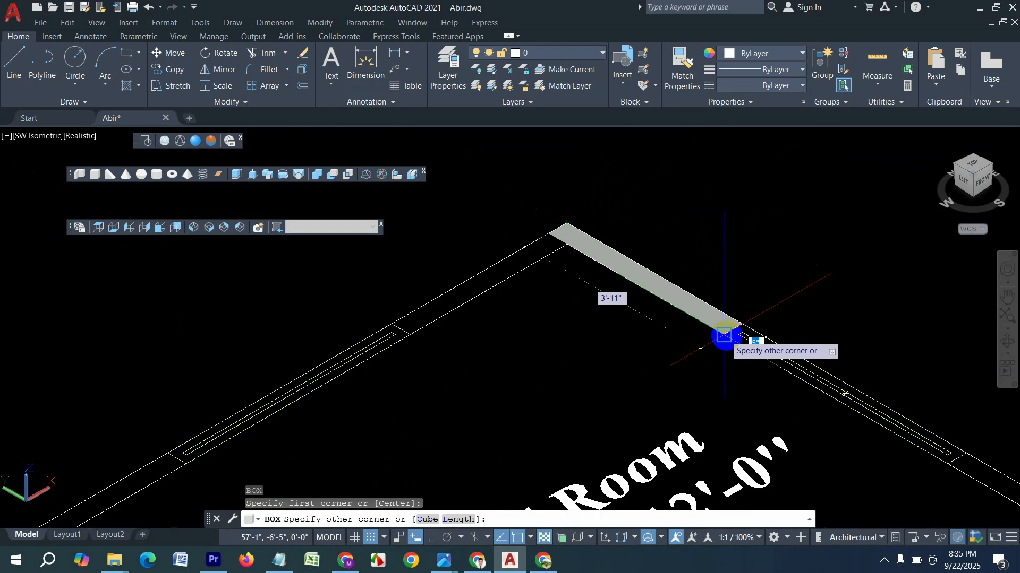
click(724, 335)
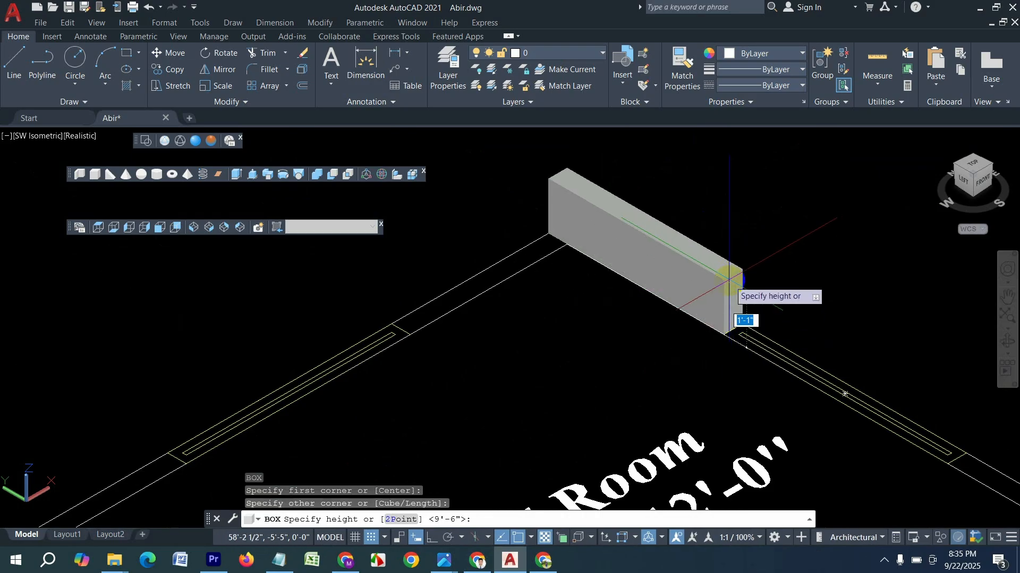
key(Return)
Try a 13' high wall box from the far Bed Room corner to its kitchen-side window, and erase it
key(Return)
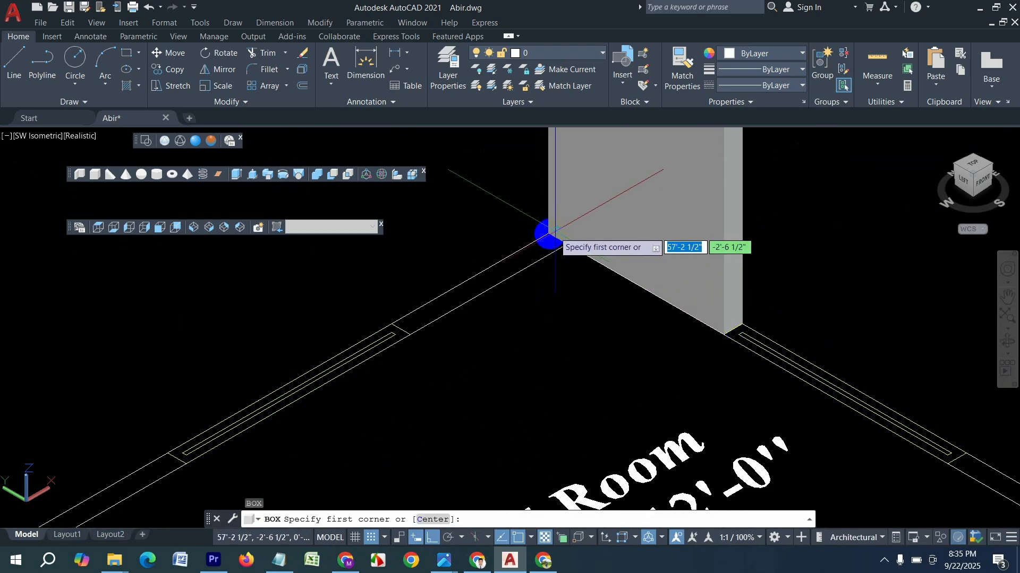
click(547, 234)
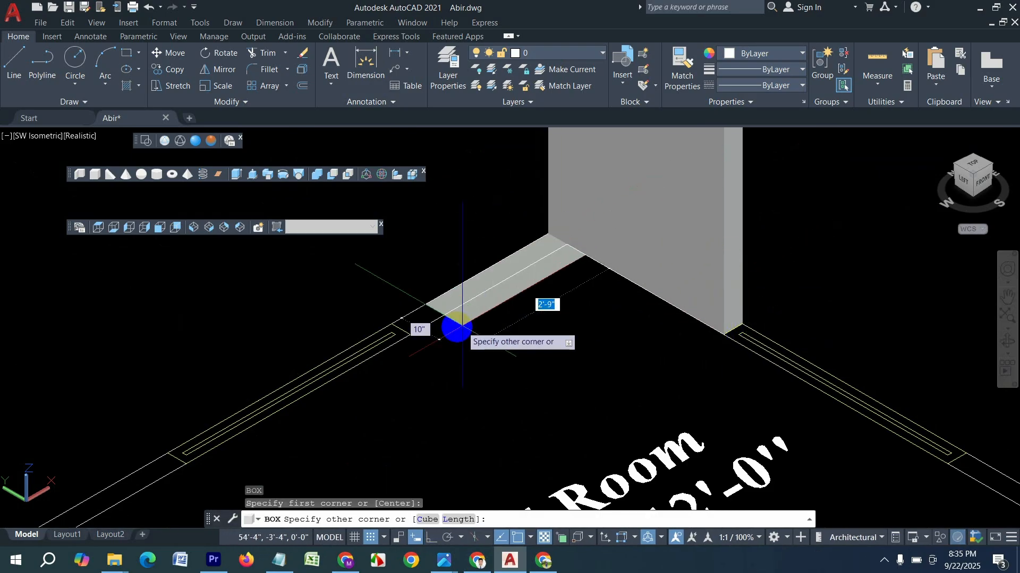
click(410, 335)
scroll(410, 334, down, 5)
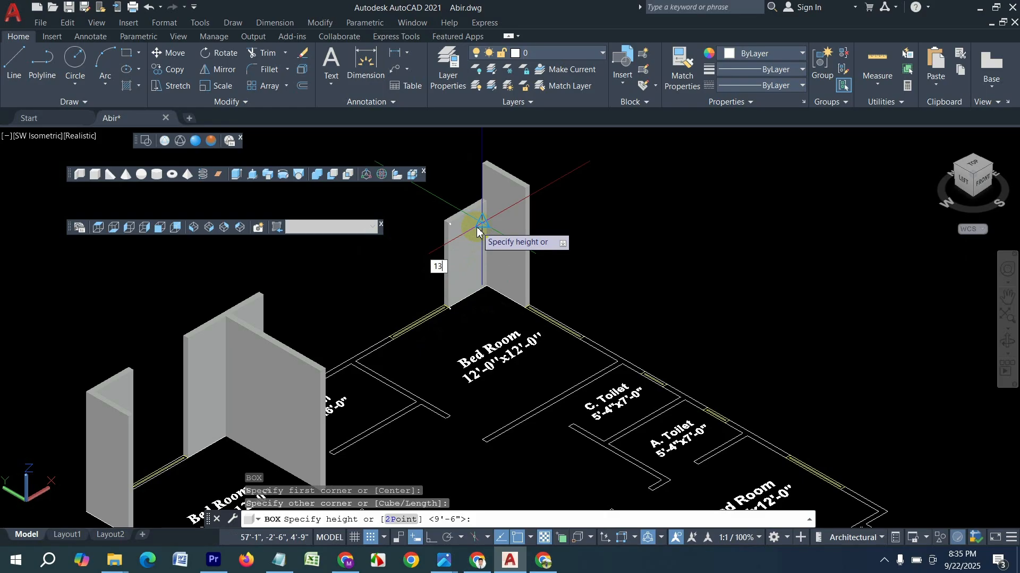
text(13')
key(Return)
click(468, 222)
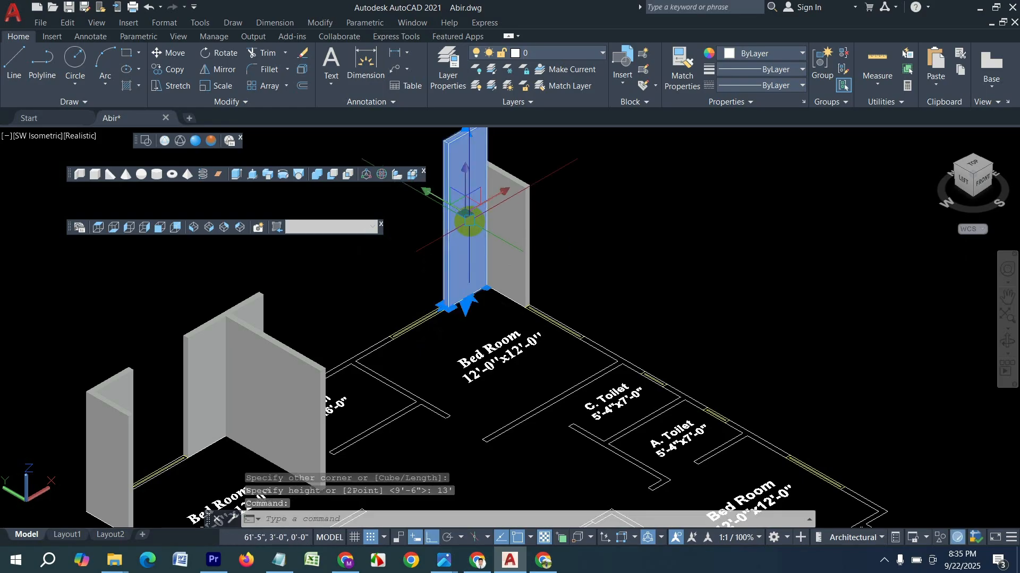
key(Delete)
Model the wall from the far Bed Room corner to its kitchen-side window as a box 9'6" high
scroll(477, 290, up, 3)
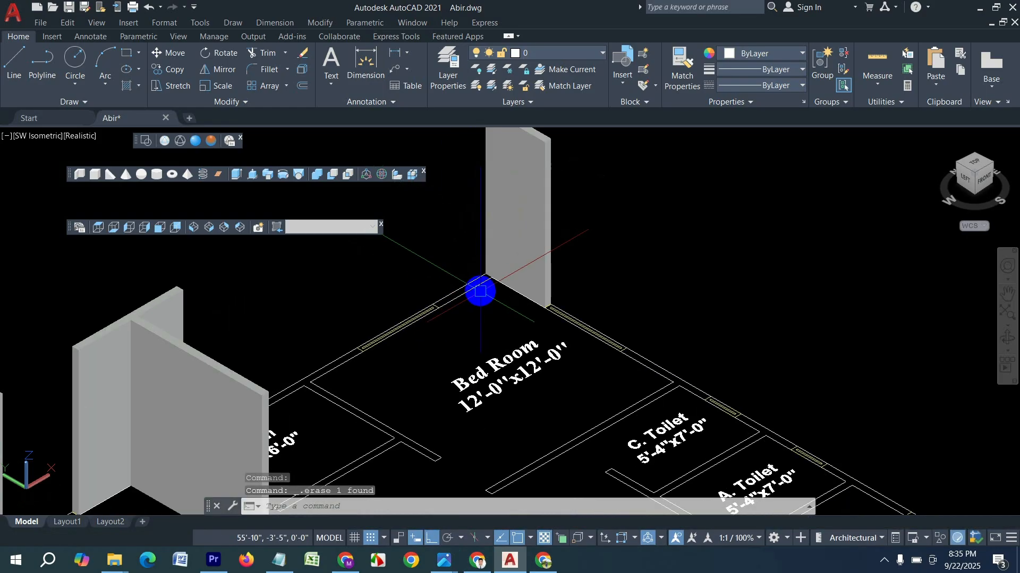
middle_drag(480, 291, 495, 347)
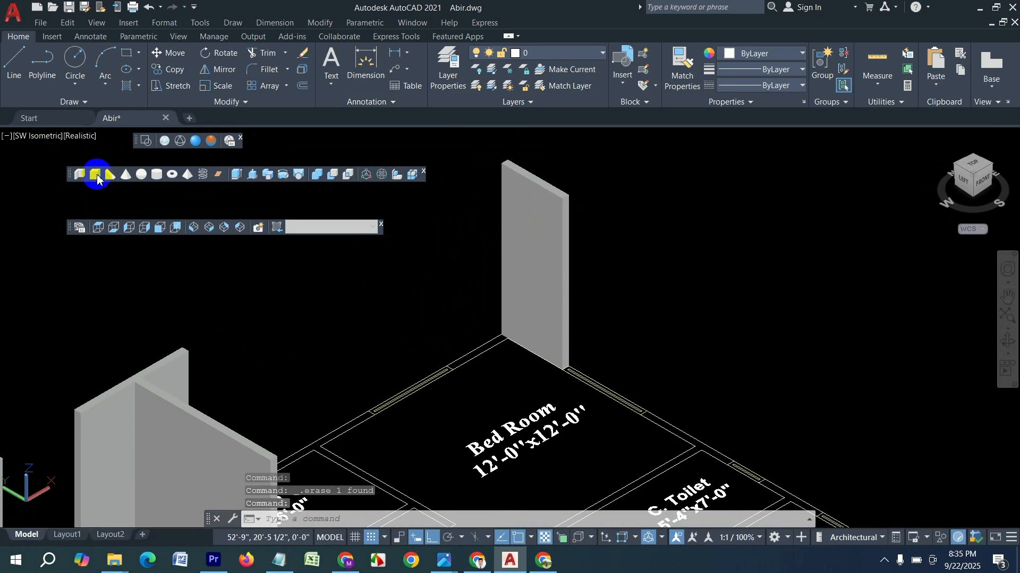
click(99, 182)
scroll(533, 344, up, 3)
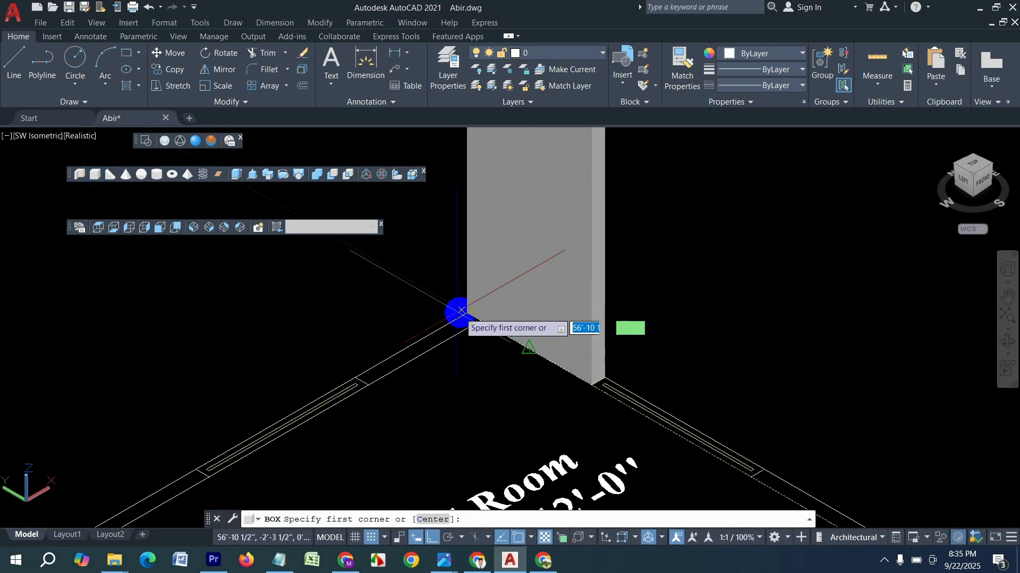
click(463, 313)
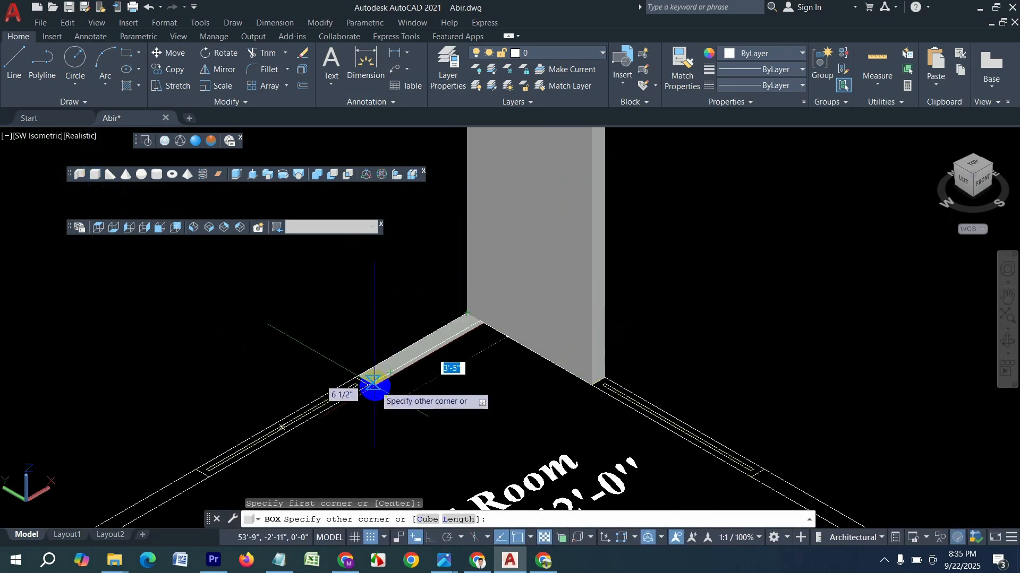
click(370, 387)
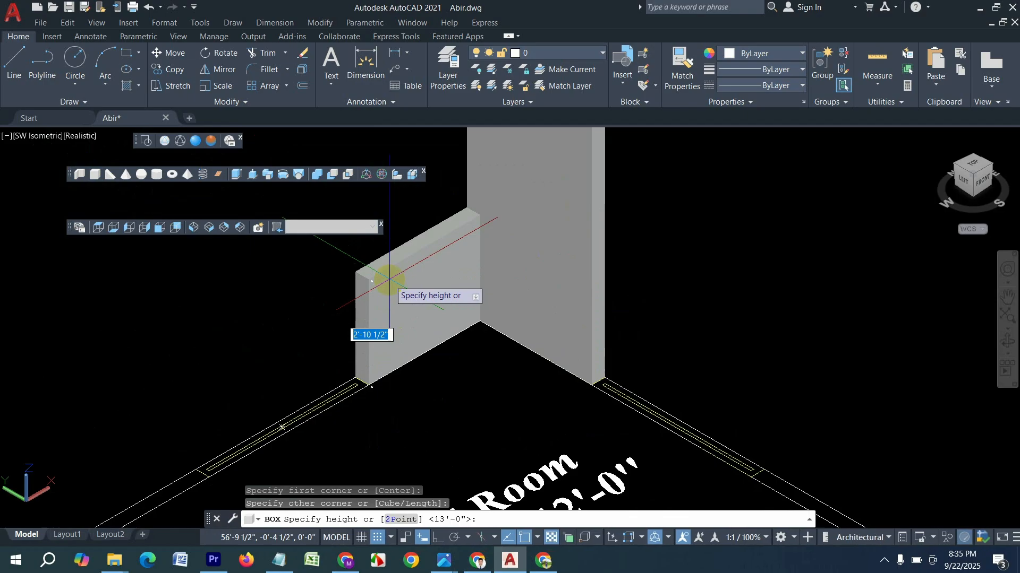
key(Return)
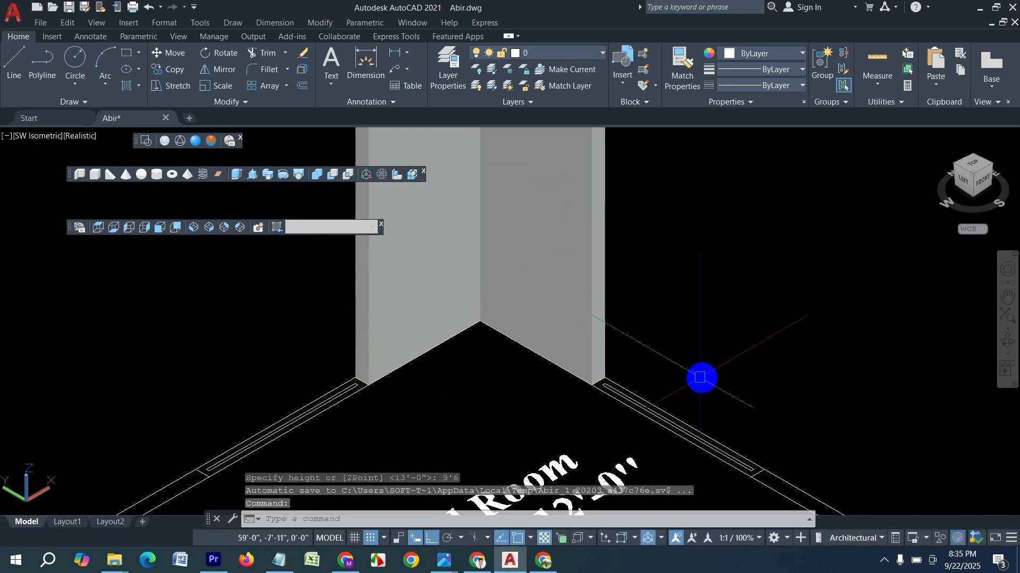
Model the outer wall segment between the far Bed Room window and the C. Toilet window as a 9'-6" high box
scroll(701, 381, down, 3)
scroll(545, 422, up, 1)
middle_drag(493, 434, 391, 354)
scroll(796, 370, up, 2)
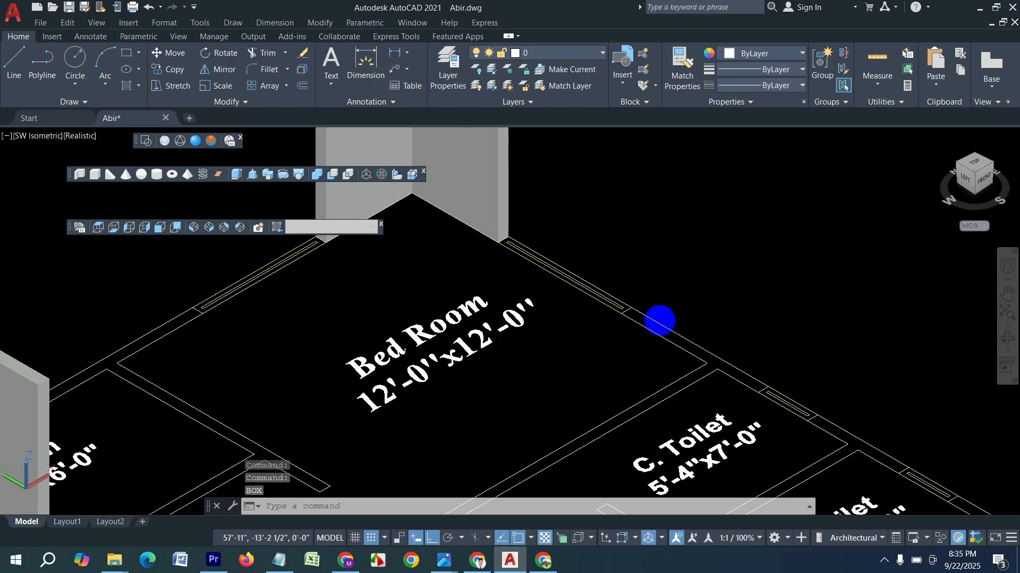
key(space)
click(637, 309)
scroll(695, 382, up, 1)
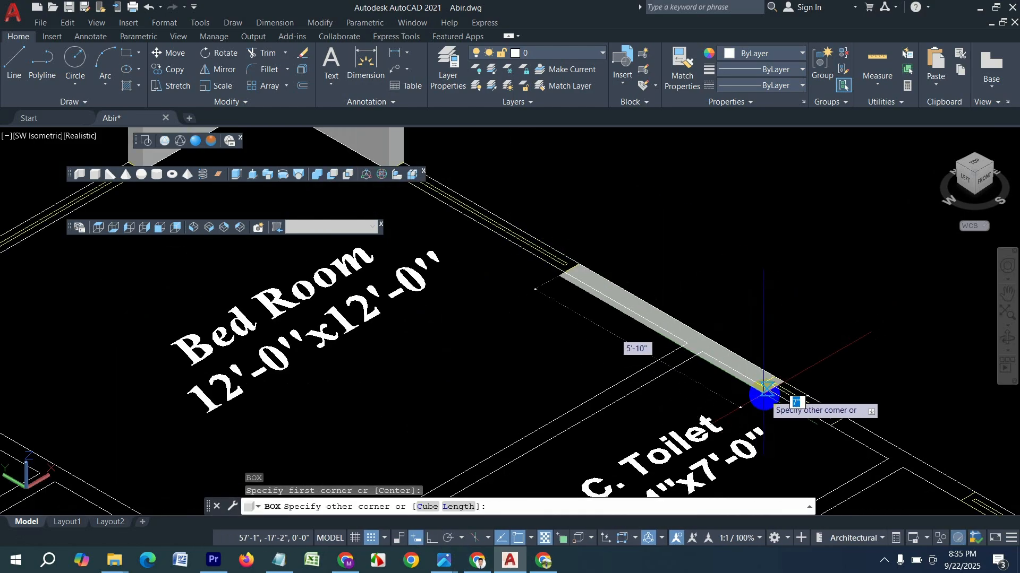
click(761, 386)
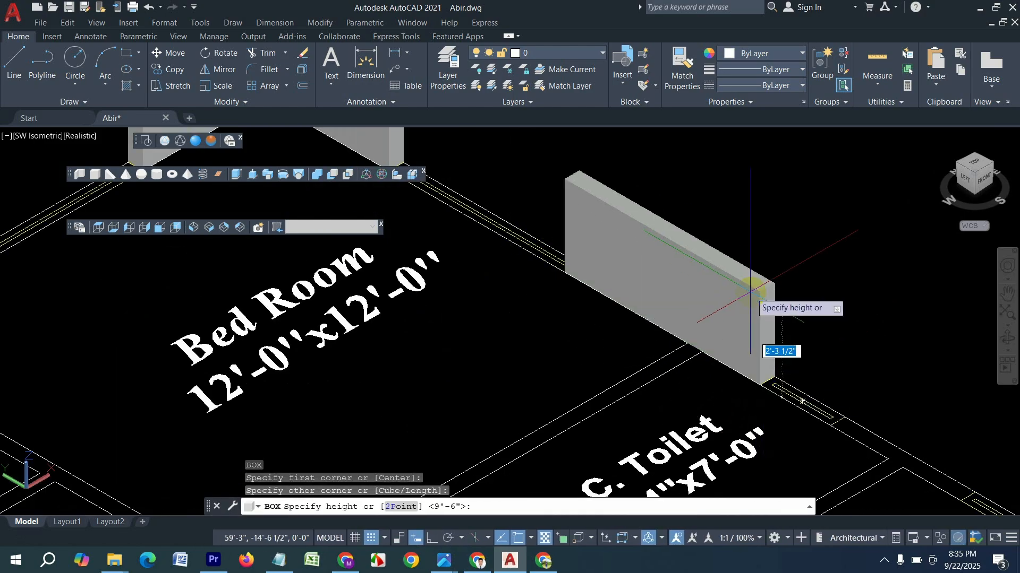
key(space)
Model the partition wall between the far Bed Room and C. Toilet as a 9'-6" high box
scroll(710, 312, down, 2)
mouse_move(698, 340)
middle_down()
mouse_move(674, 389)
mouse_move(743, 326)
middle_up()
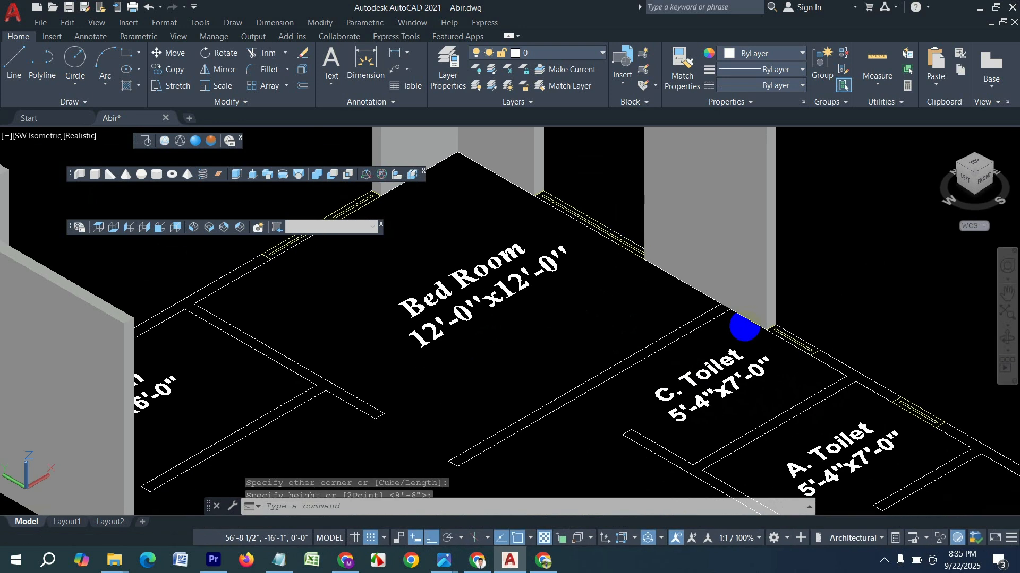
key(space)
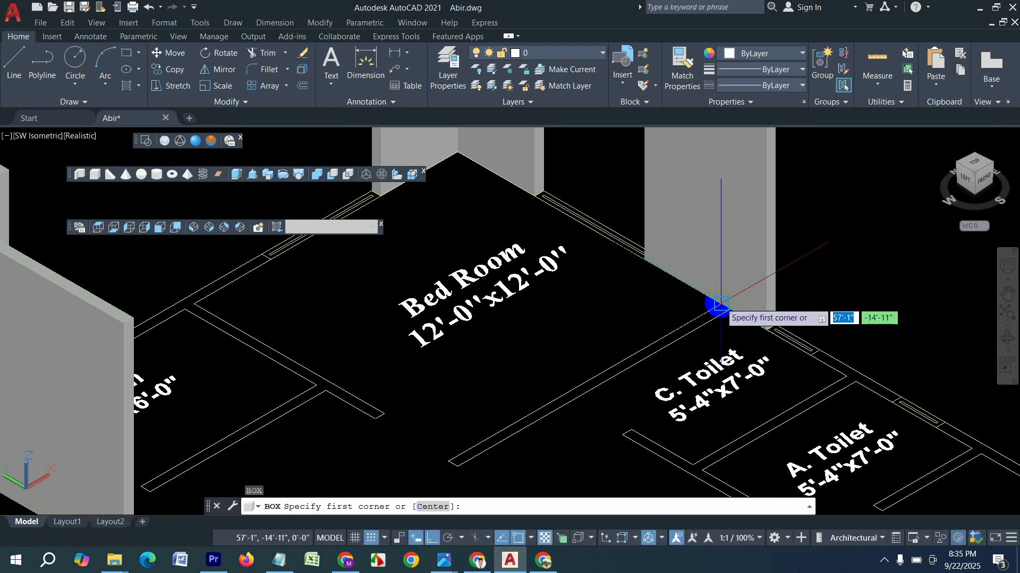
click(720, 306)
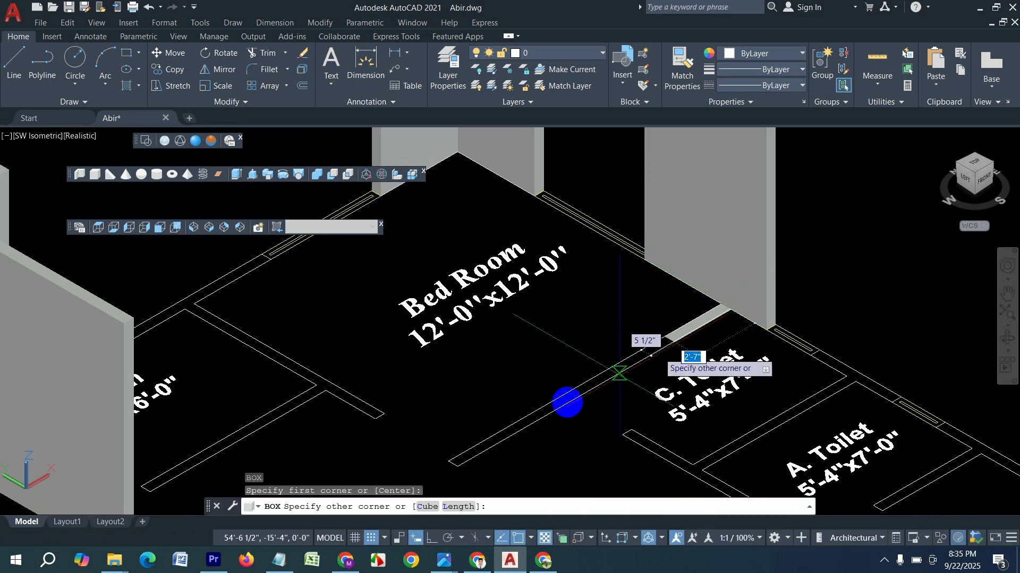
click(458, 468)
key(space)
Model the outer wall segment between the C. Toilet window and the A. Toilet window as a 9'-6" high box
scroll(497, 354, down, 5)
scroll(563, 356, up, 4)
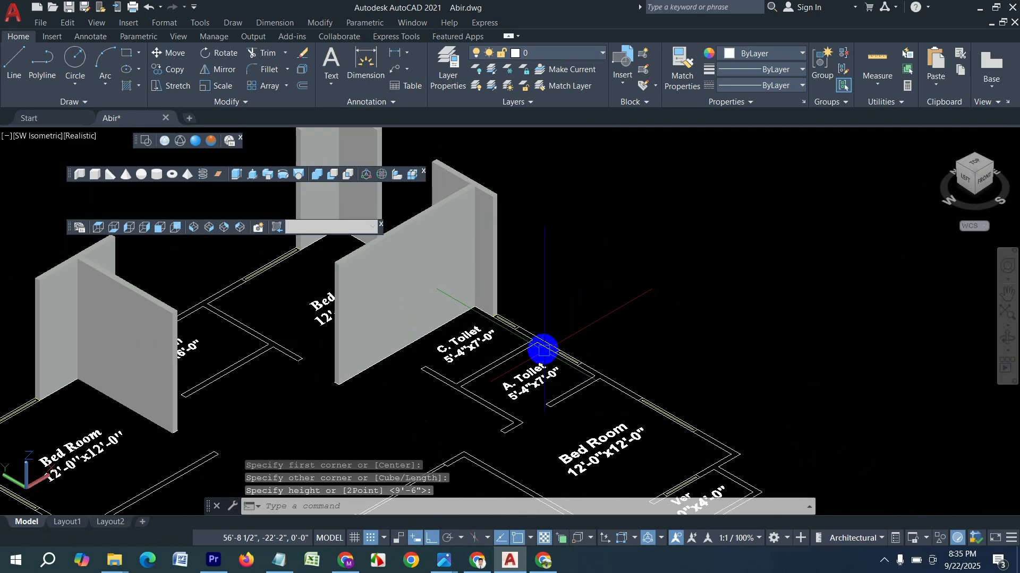
scroll(544, 349, up, 5)
key(space)
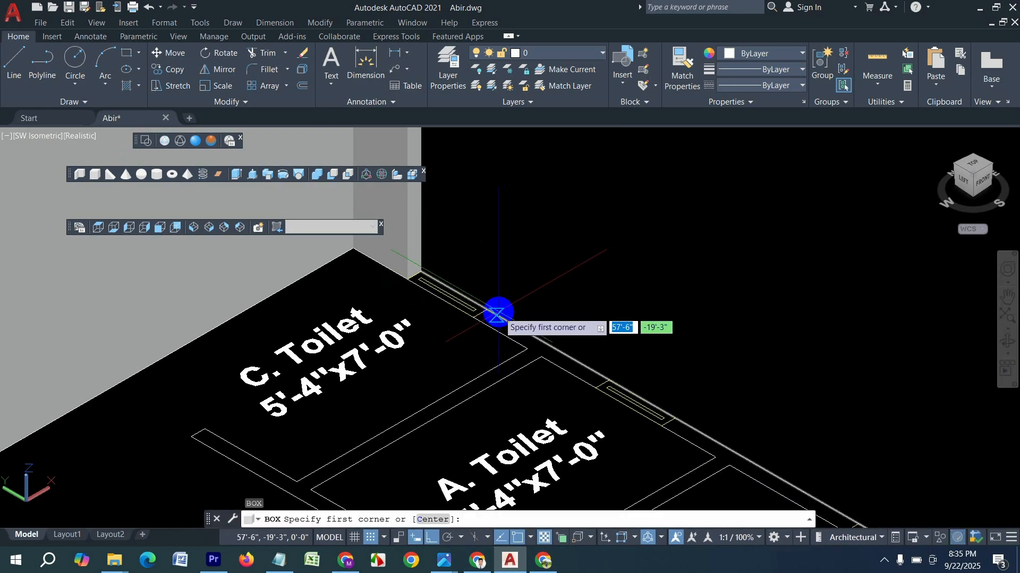
click(477, 314)
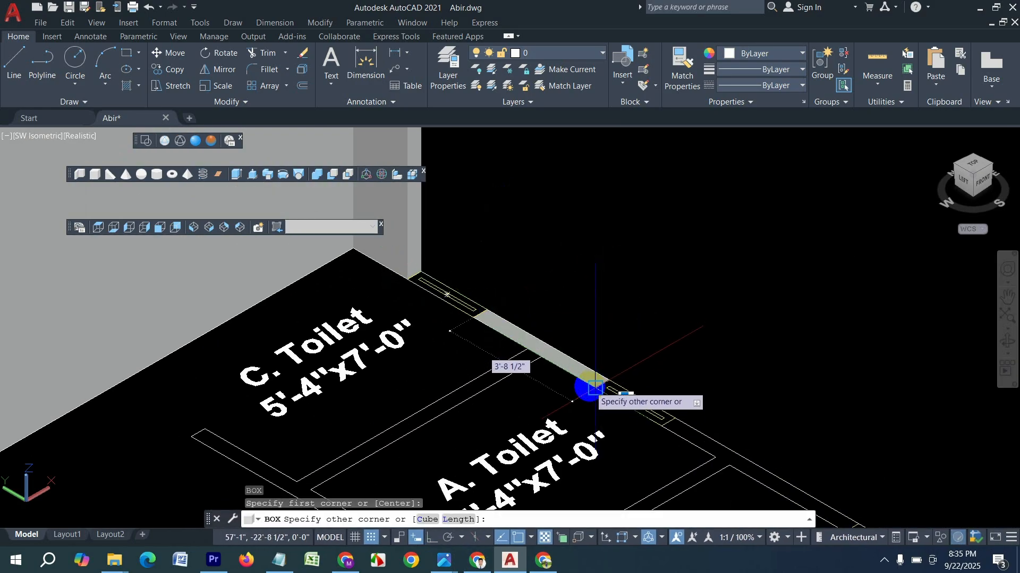
click(599, 391)
click(513, 356)
Model the partition wall between C. Toilet and A. Toilet as a box 9'-6" high
key(space)
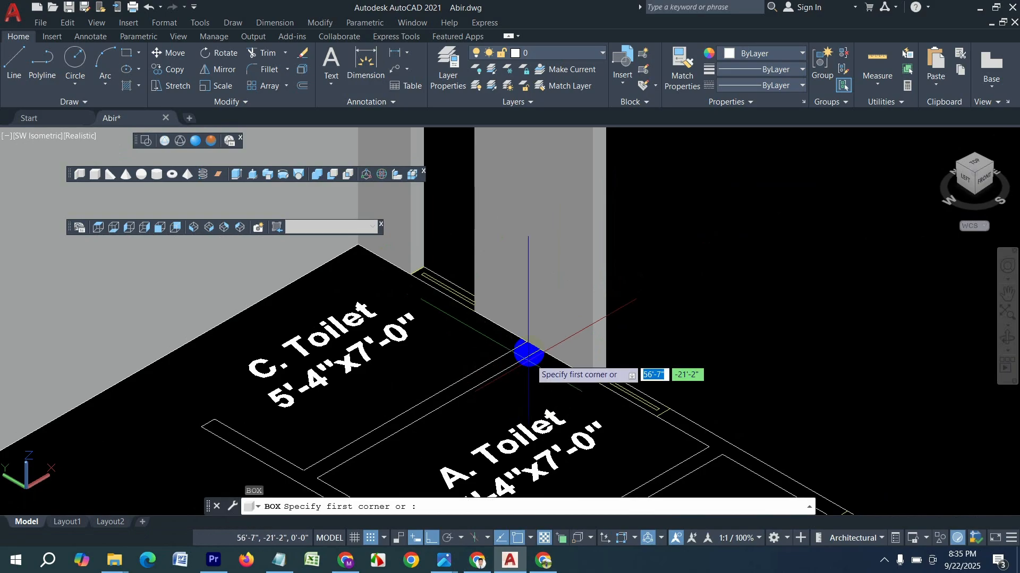
click(524, 347)
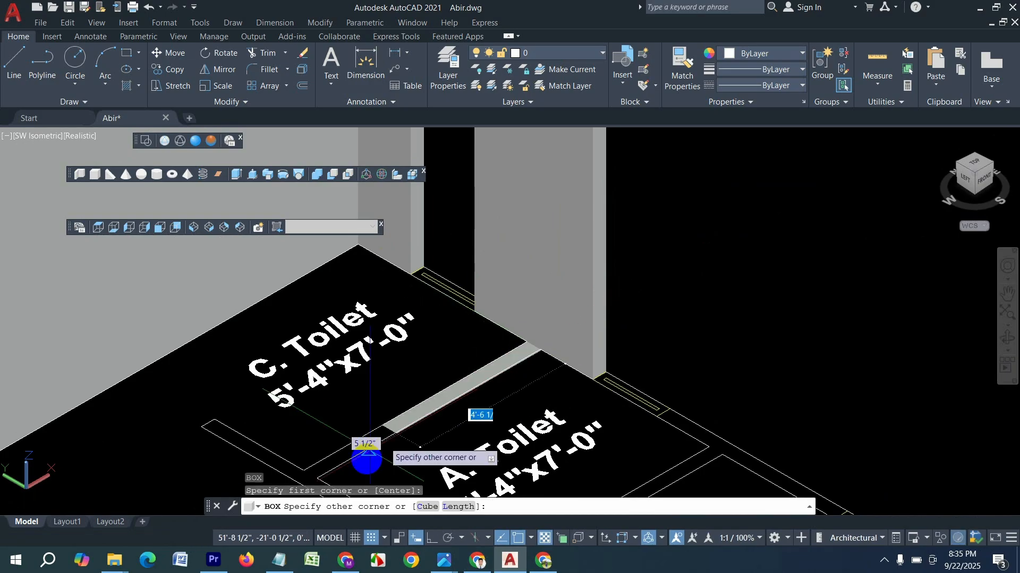
click(318, 478)
key(space)
Model the 8'-11" long wall across the inner side of the two toilets as a 9'-6" high box
scroll(533, 317, down, 2)
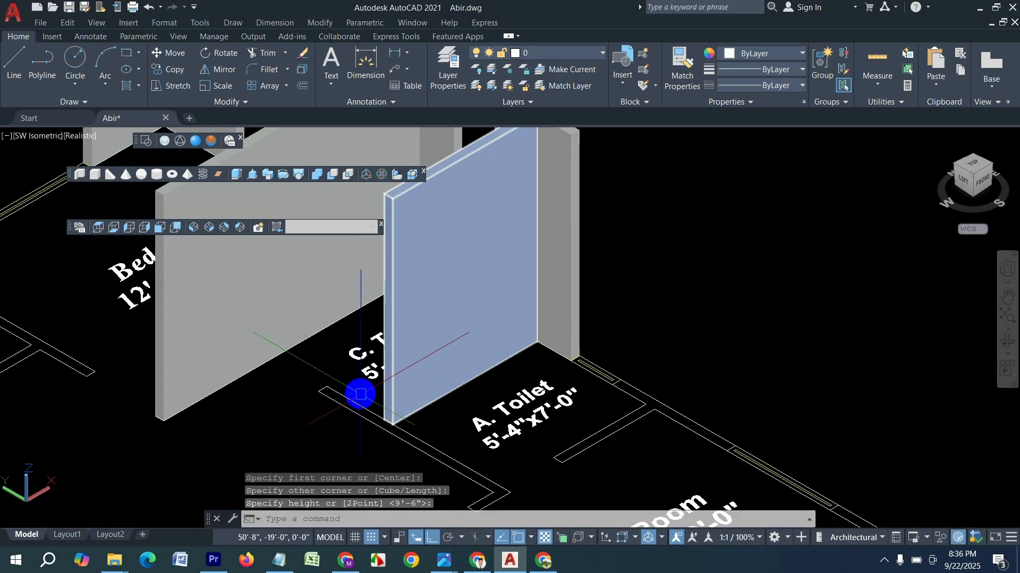
scroll(349, 394, up, 2)
middle_drag(350, 392, 356, 345)
key(space)
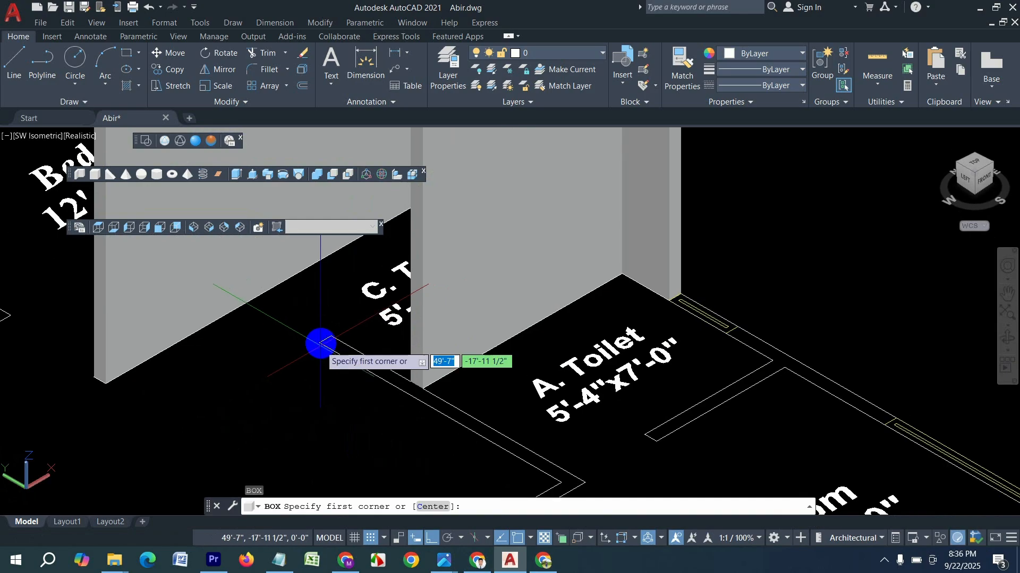
click(320, 342)
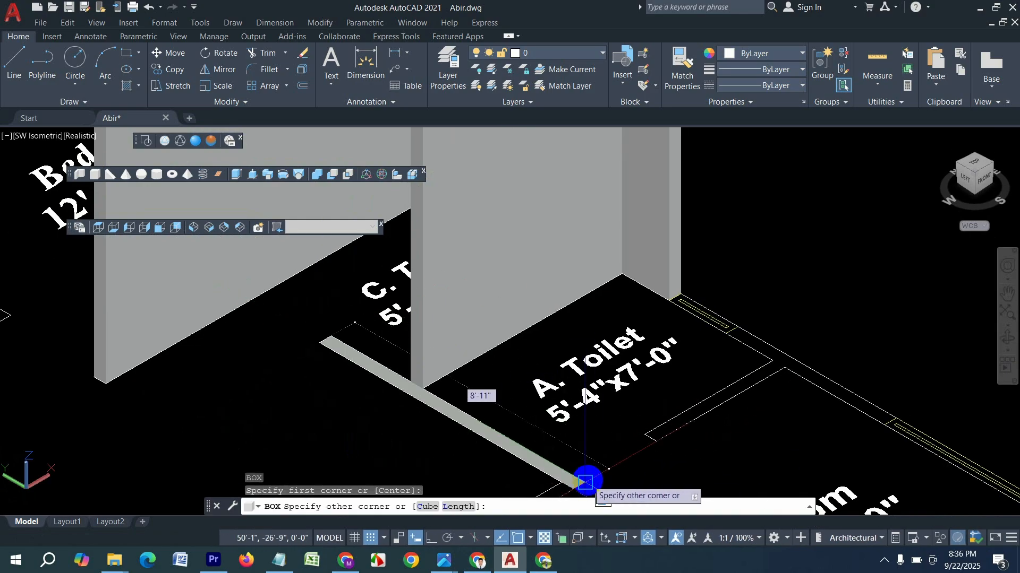
click(584, 482)
key(space)
Add a 9'-6" high box over the 1'-3" wall stub at the inner end of the A. Toilet wall
scroll(602, 288, down, 2)
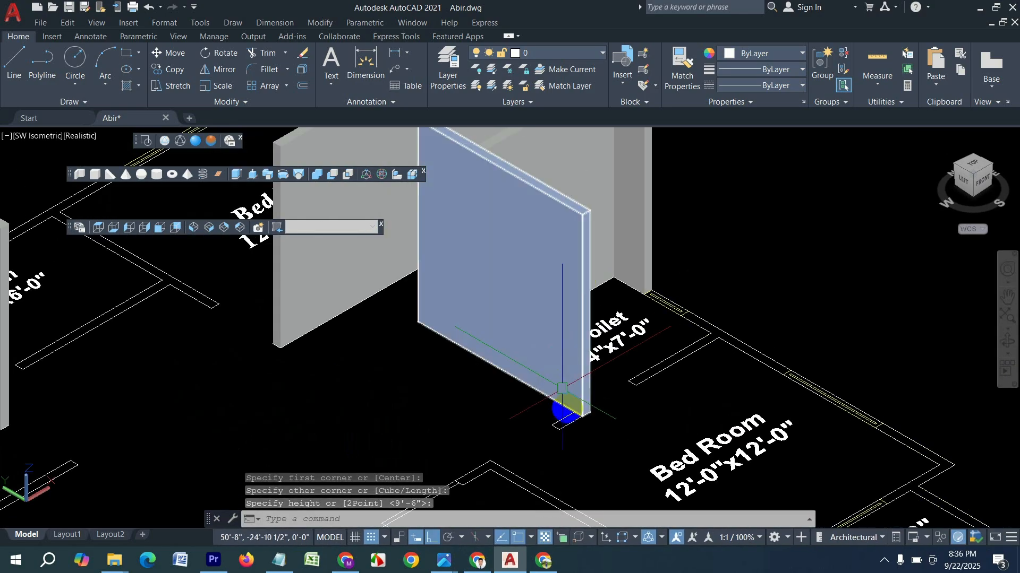
scroll(561, 388, up, 3)
key(space)
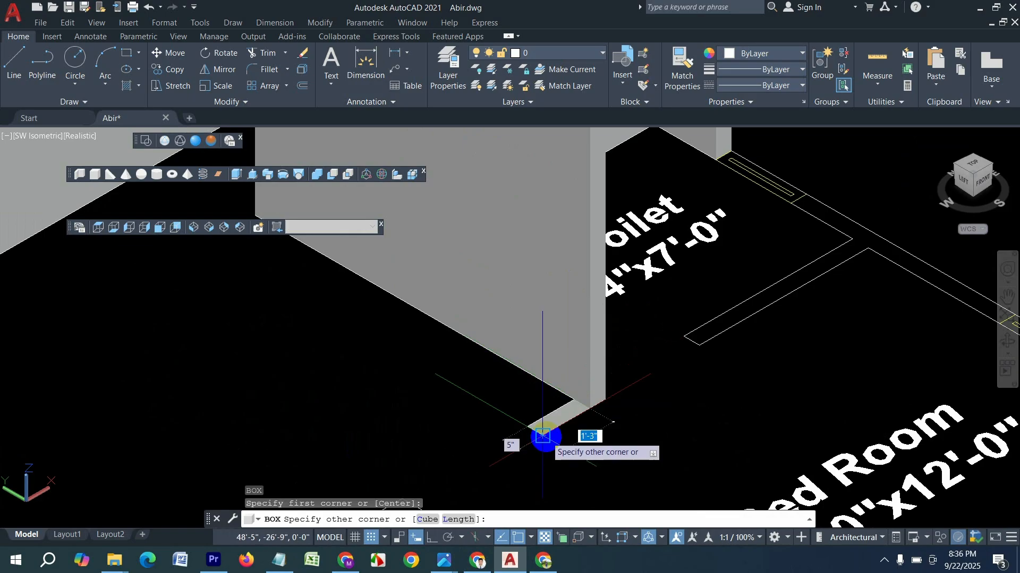
key(space)
Model the outer wall segment between the A. Toilet window and the adjacent Bed Room's window as a 9'-6" high box
scroll(505, 417, down, 4)
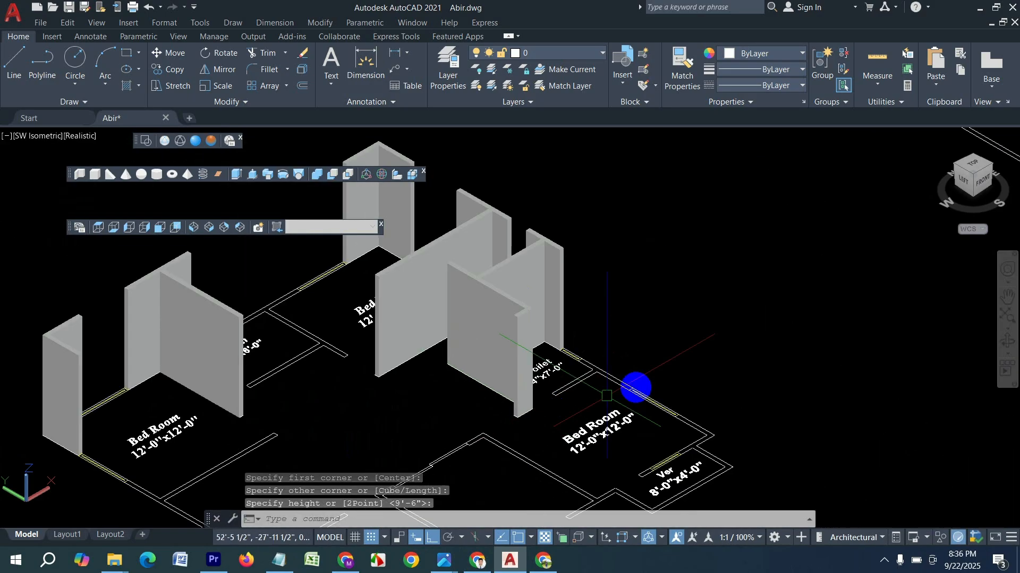
scroll(604, 376, up, 4)
key(space)
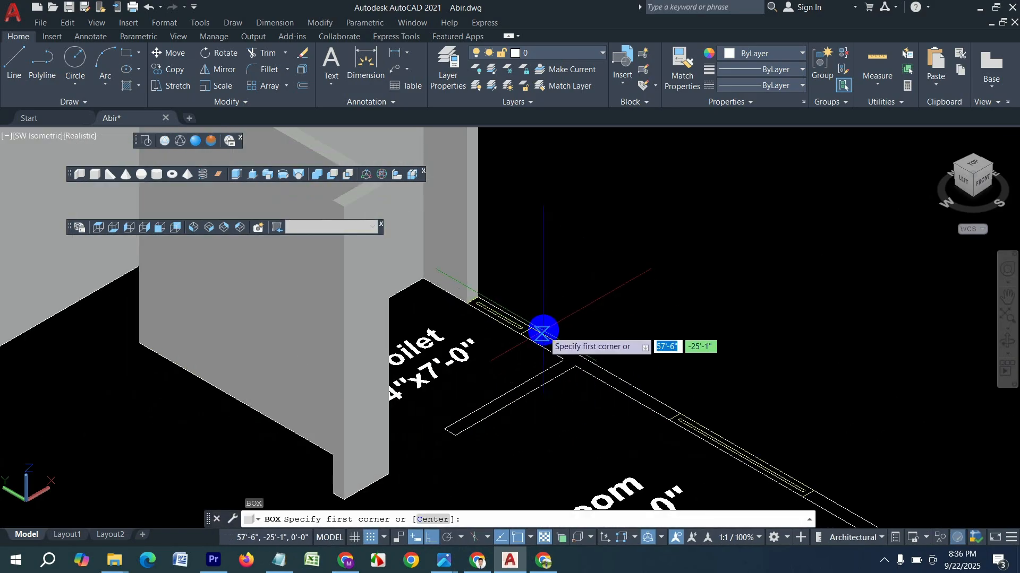
click(532, 328)
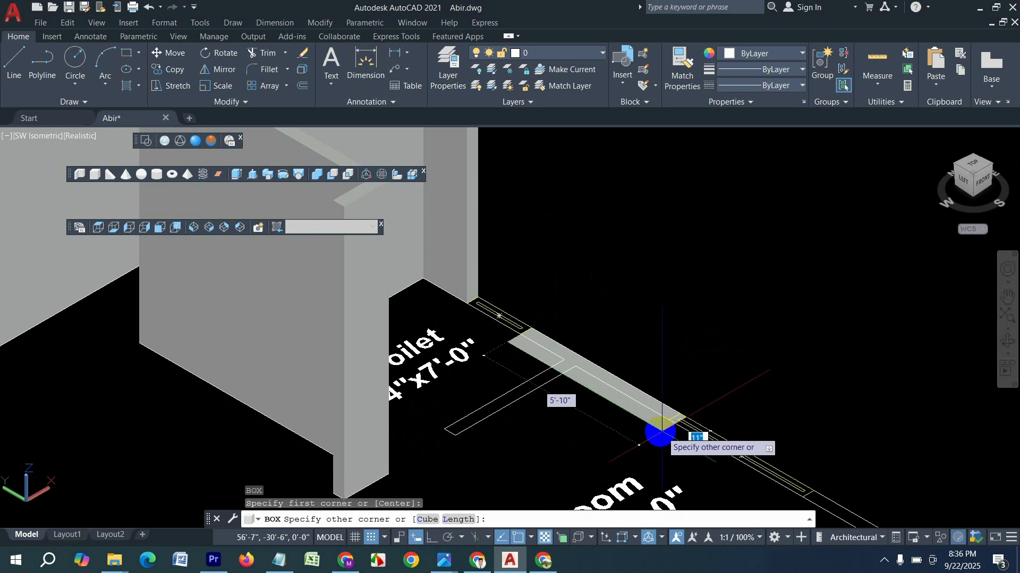
click(670, 419)
key(space)
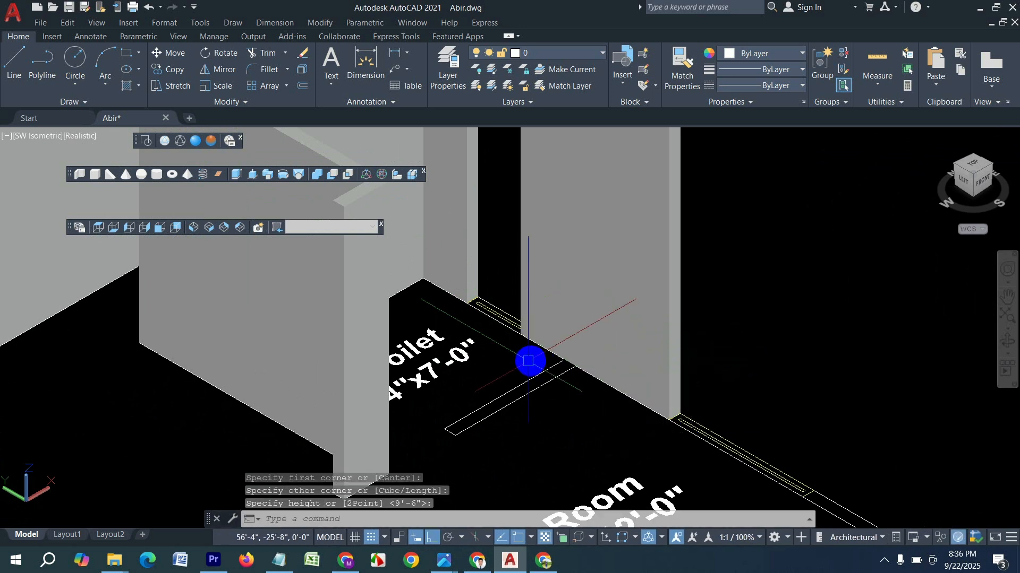
key(space)
click(563, 355)
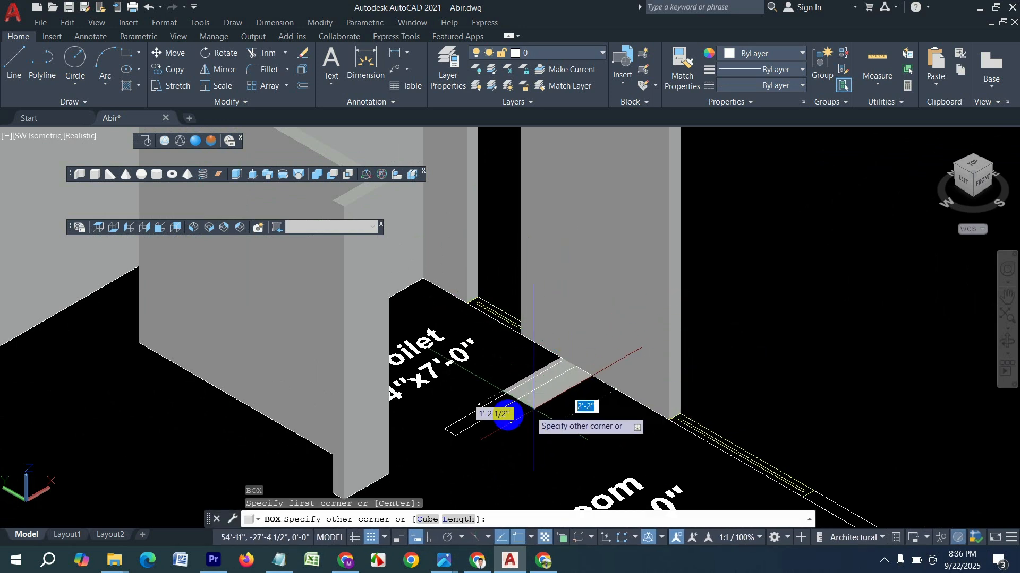
key(space)
key(Escape)
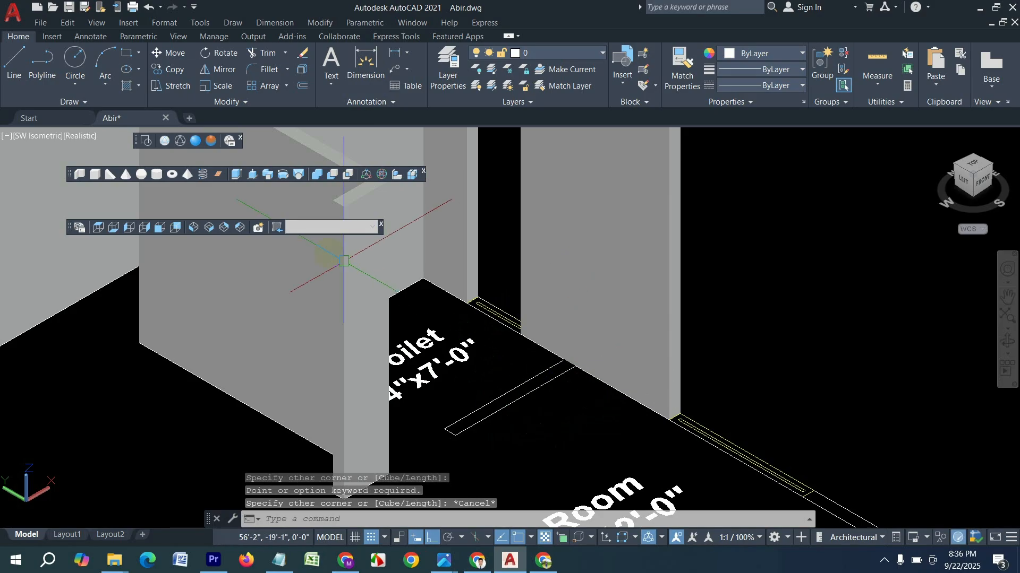
Model the partition wall between A. Toilet and the adjacent Bed Room as a 9'-6" high box
click(97, 175)
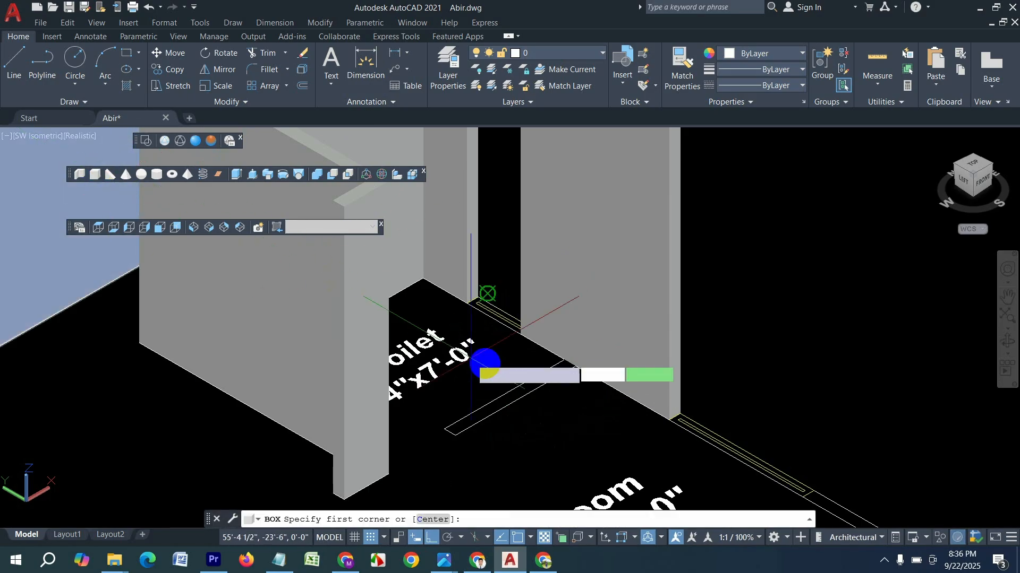
scroll(578, 367, up, 1)
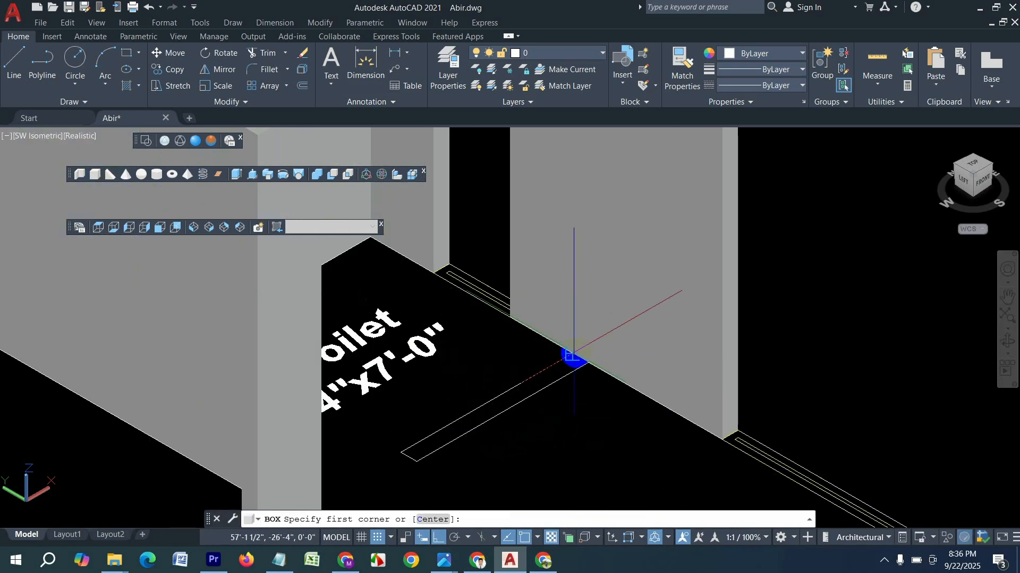
click(573, 355)
click(413, 460)
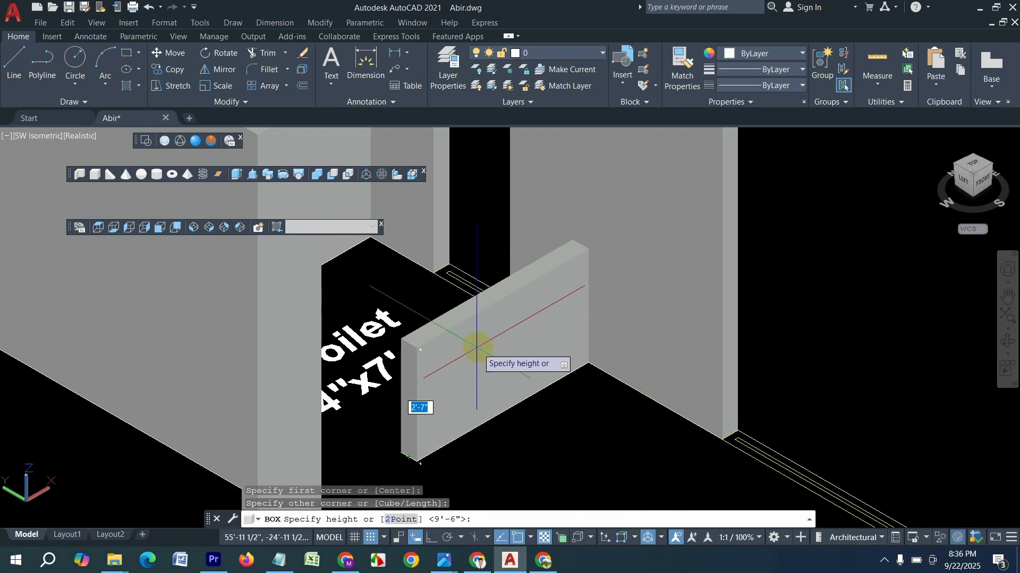
scroll(478, 346, down, 3)
click(590, 385)
Clear all object snap modes and try starting a wall box at the Bed Room window without snapping
scroll(608, 370, up, 2)
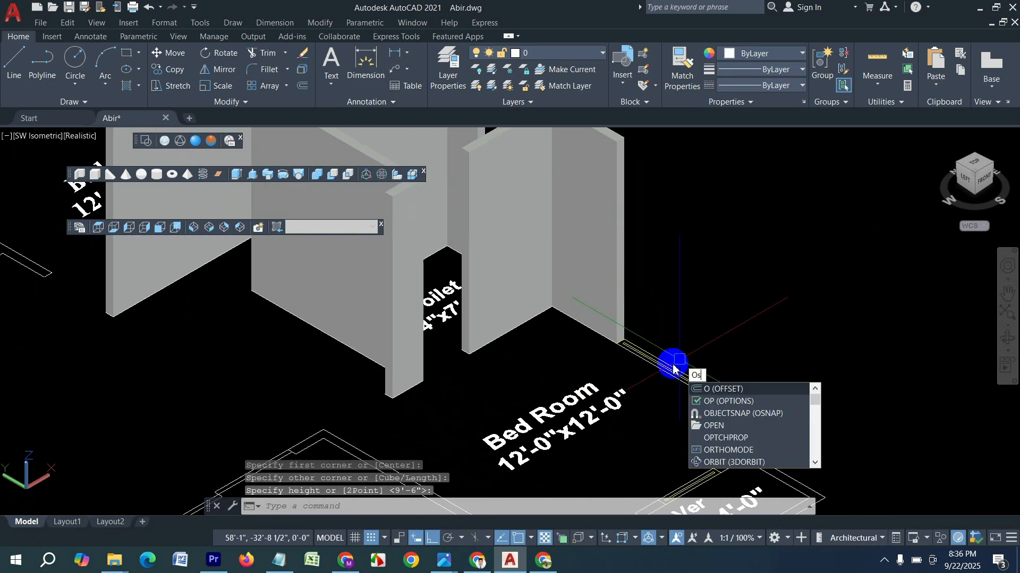
key(Escape)
text(os)
key(Return)
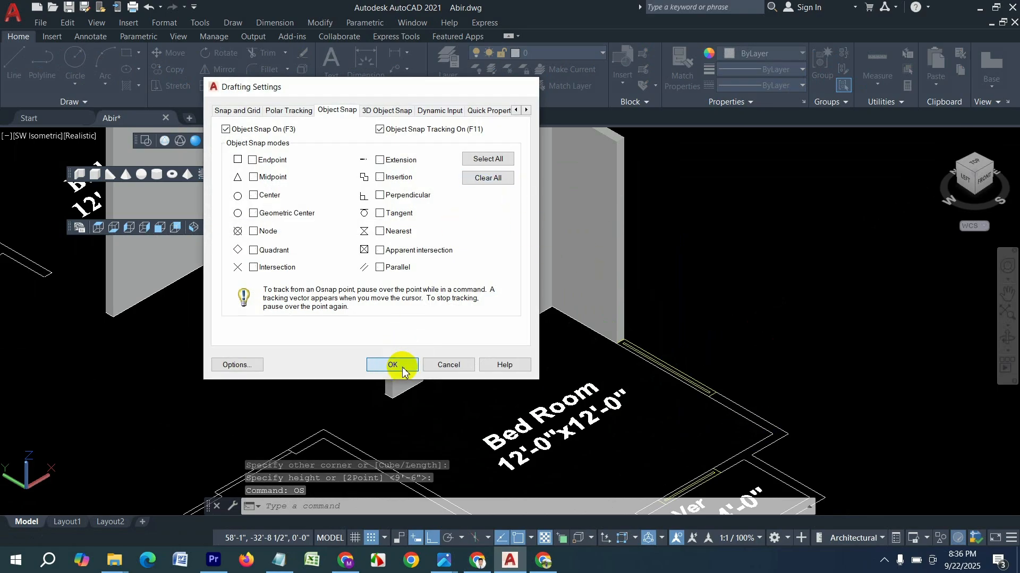
click(393, 365)
click(98, 178)
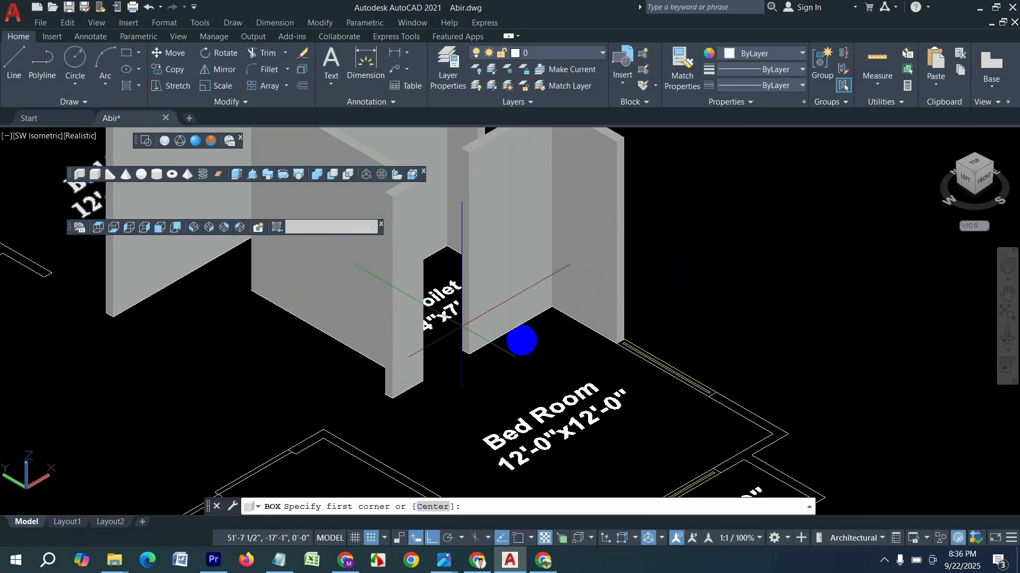
scroll(761, 409, up, 1)
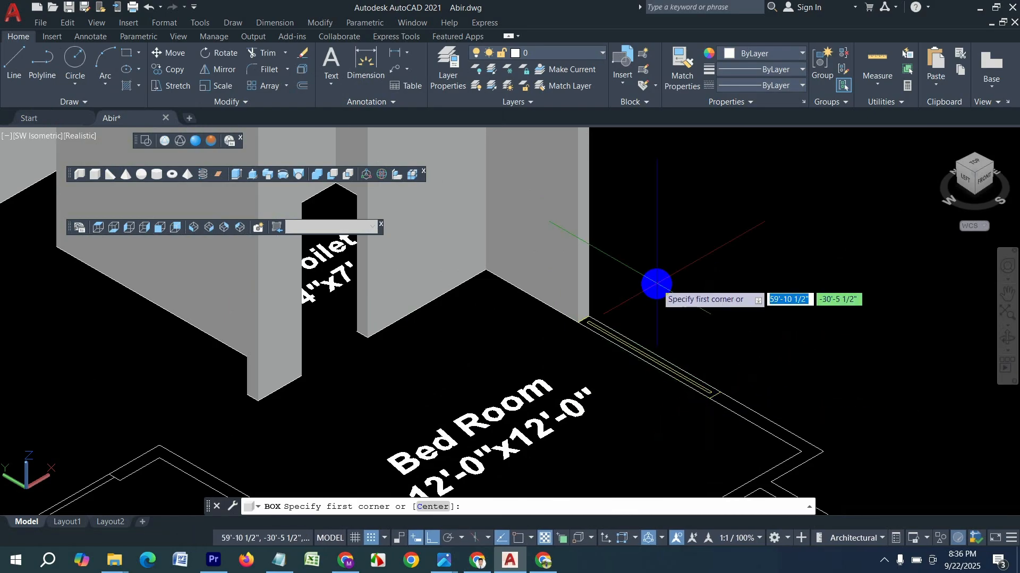
key(Escape)
Enable all object snap modes in the drafting settings
text(Os)
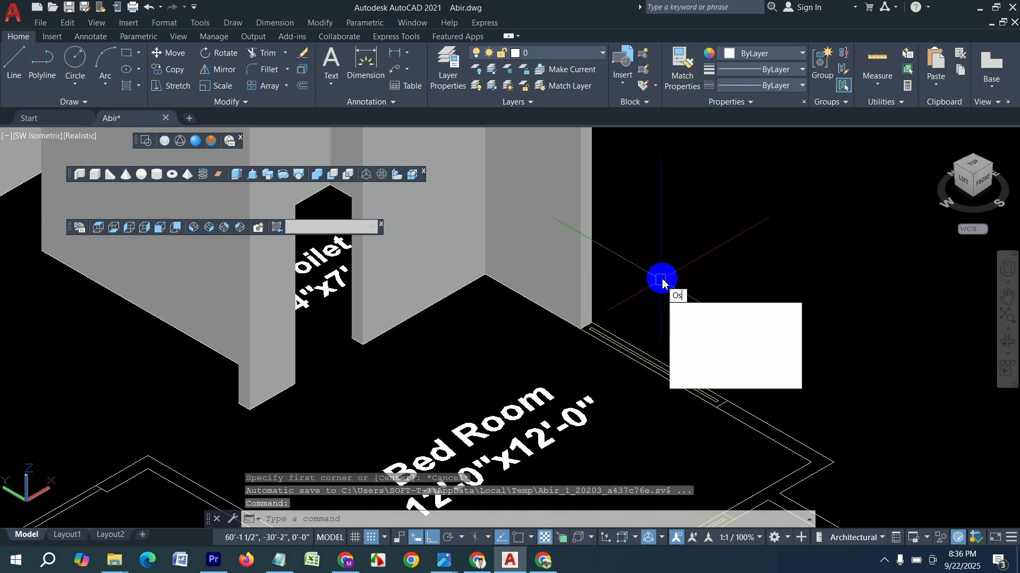
key(Return)
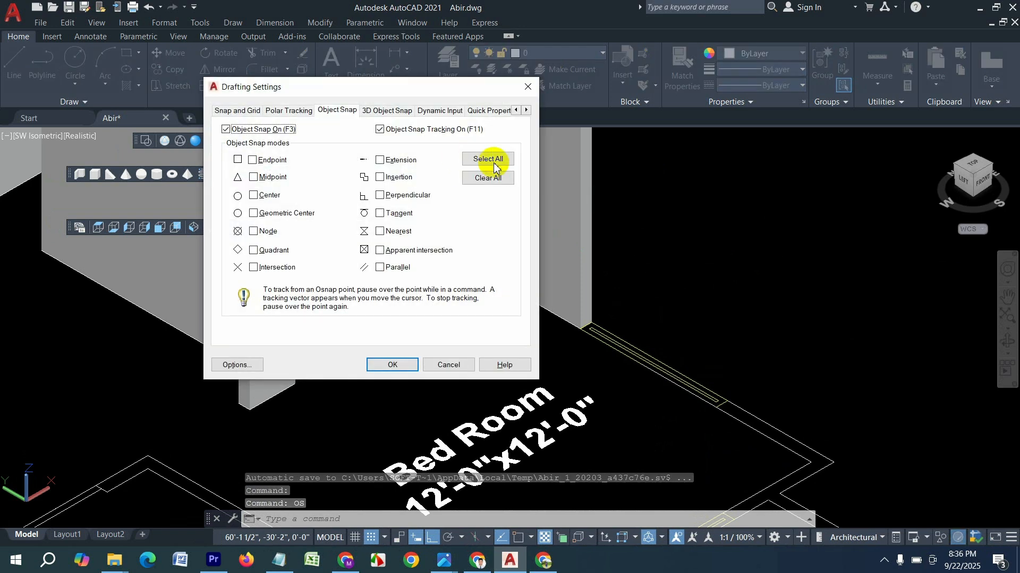
click(393, 365)
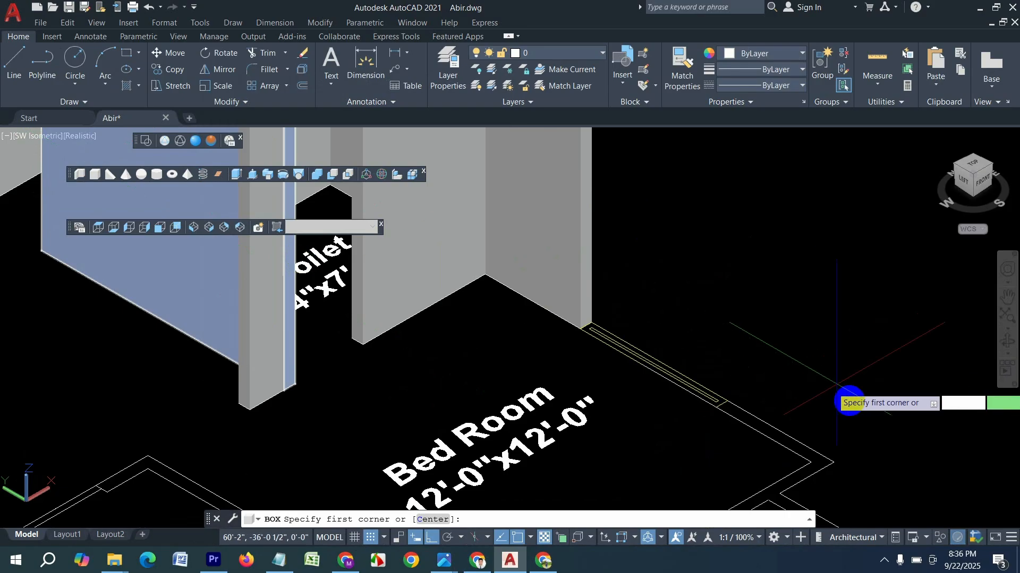
Model the 3'-11" outer wall from the Bed Room window to the corner near Ver as a 9'-6" high box
middle_drag(867, 420, 752, 340)
scroll(626, 339, up, 2)
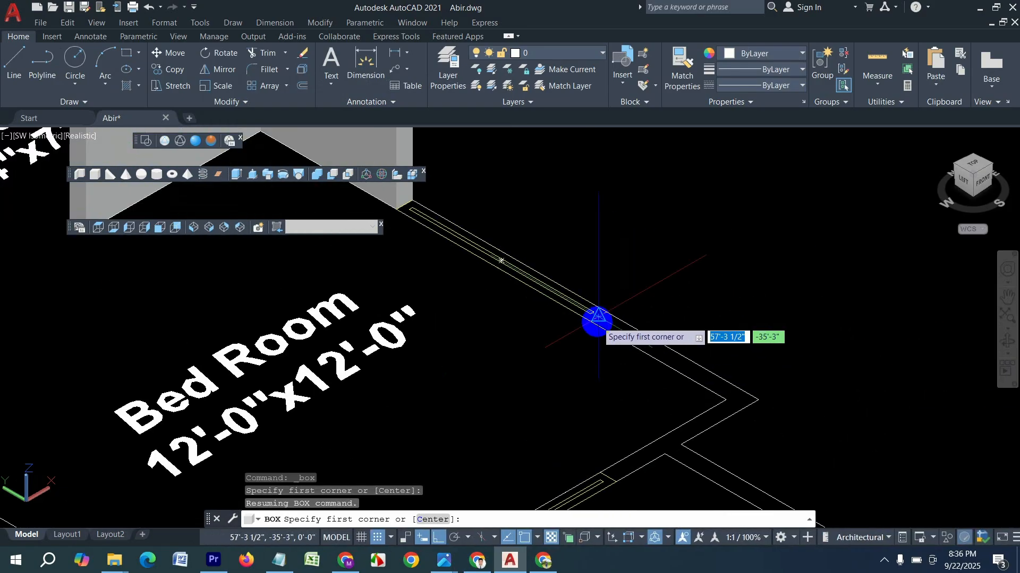
click(591, 322)
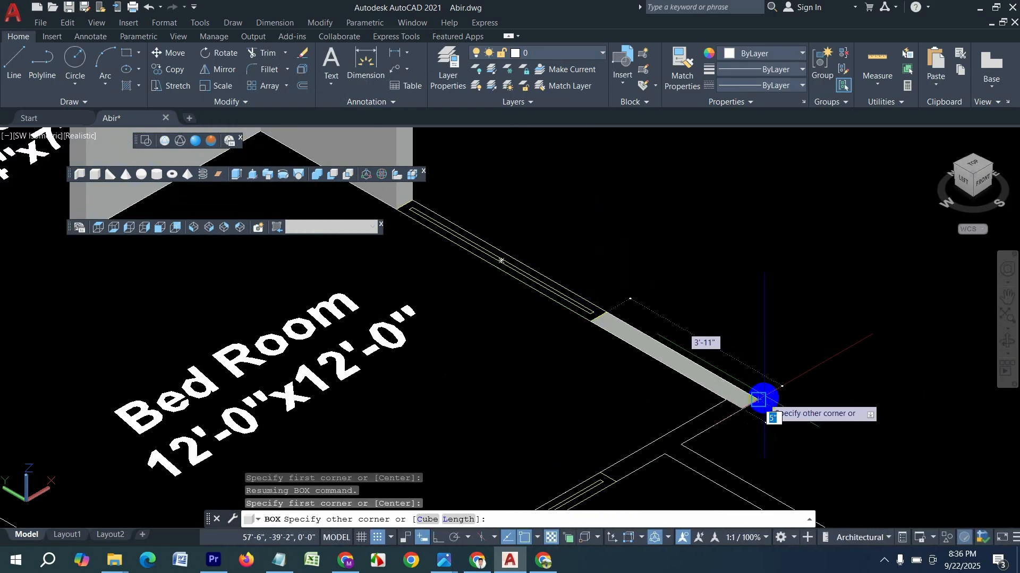
click(765, 396)
key(Return)
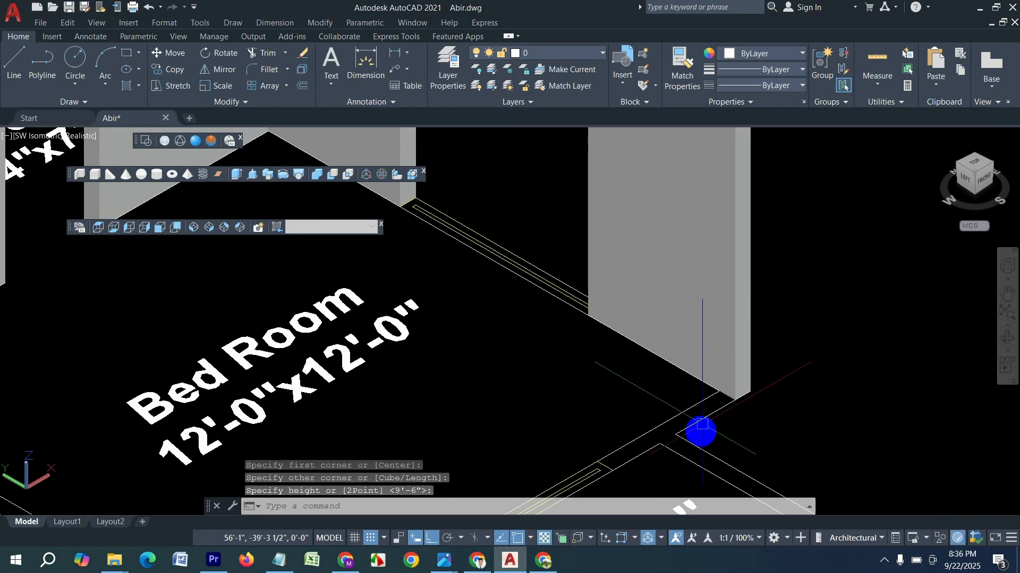
Model the wall from that Bed Room corner to the opening facing Ver as a 9'-6" high box
key(Return)
click(725, 400)
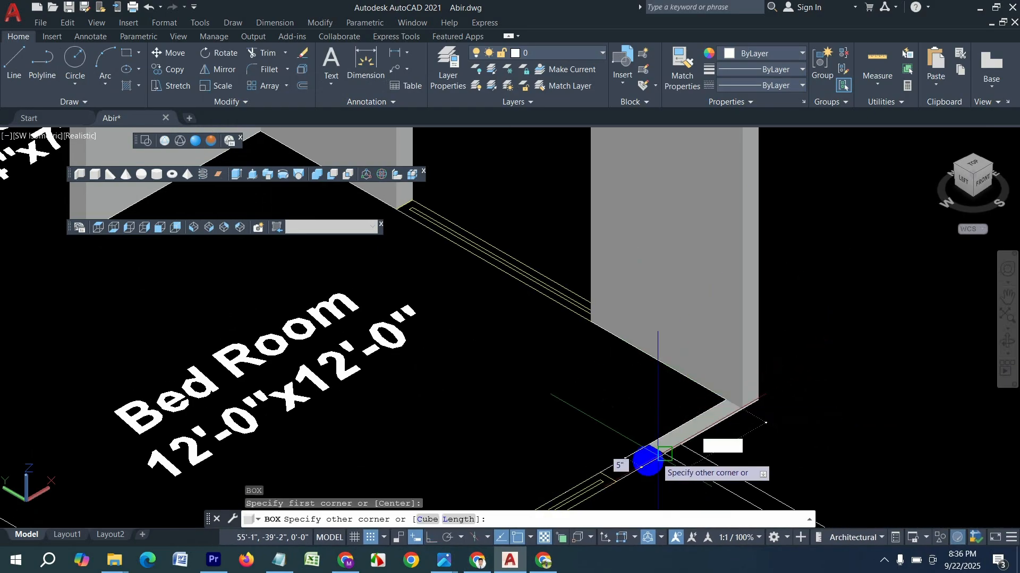
click(618, 483)
click(646, 367)
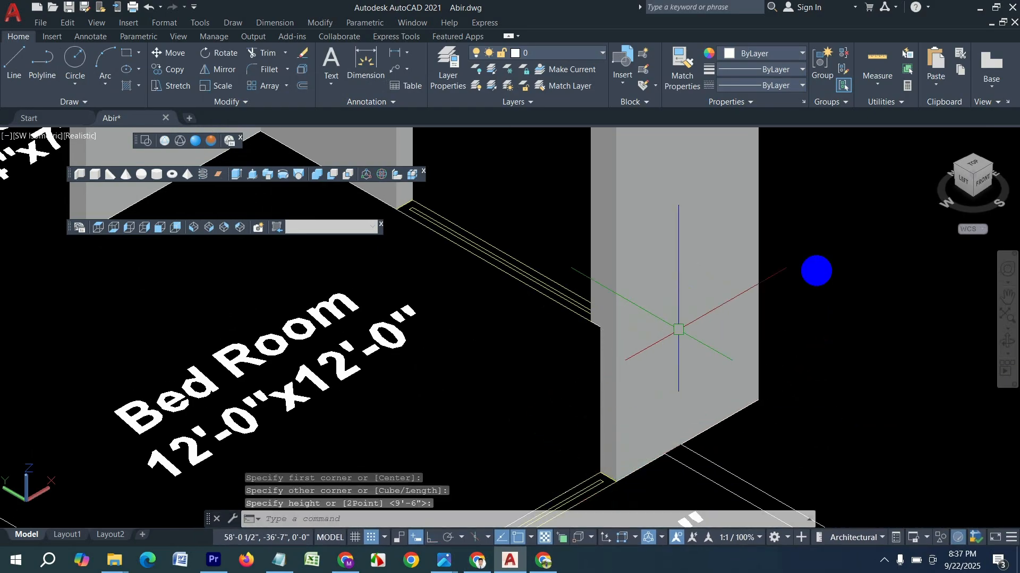
Add a 9'-6" high box over the 1'-3" wall stub on the other side of the Ver opening
scroll(728, 312, down, 5)
scroll(750, 325, up, 7)
scroll(827, 268, up, 2)
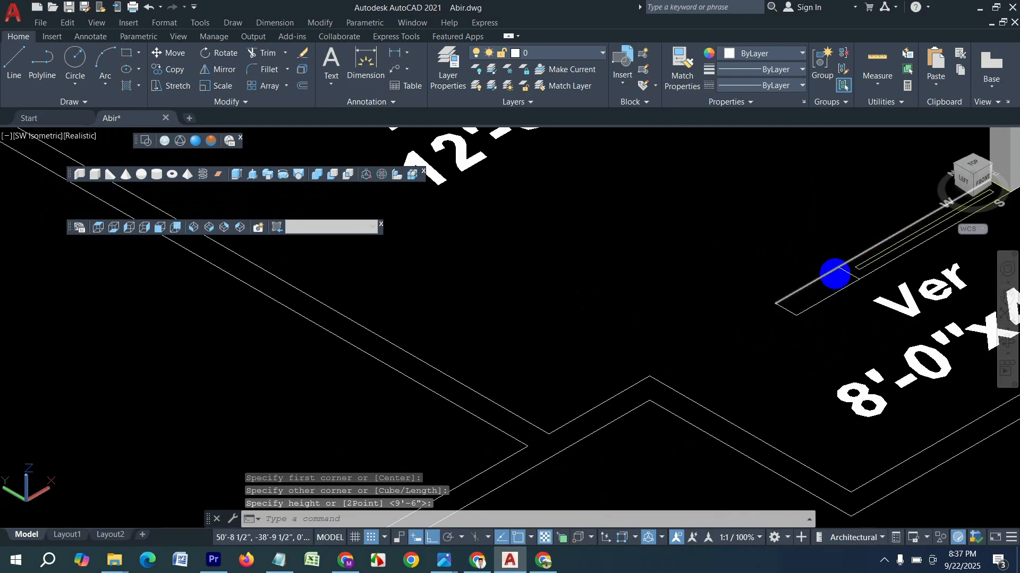
key(Return)
click(838, 268)
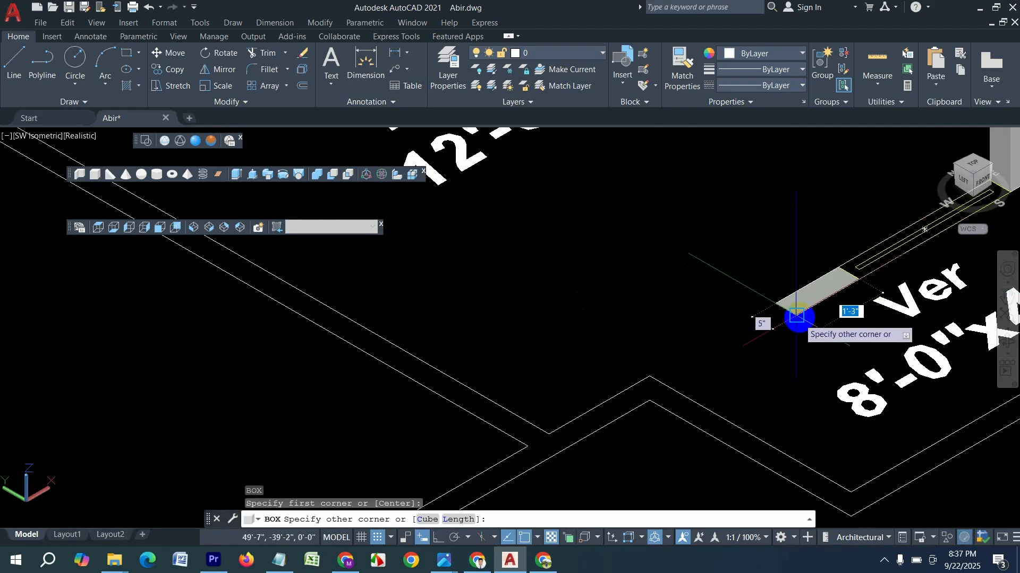
click(797, 317)
click(704, 317)
scroll(683, 335, down, 3)
scroll(658, 348, up, 2)
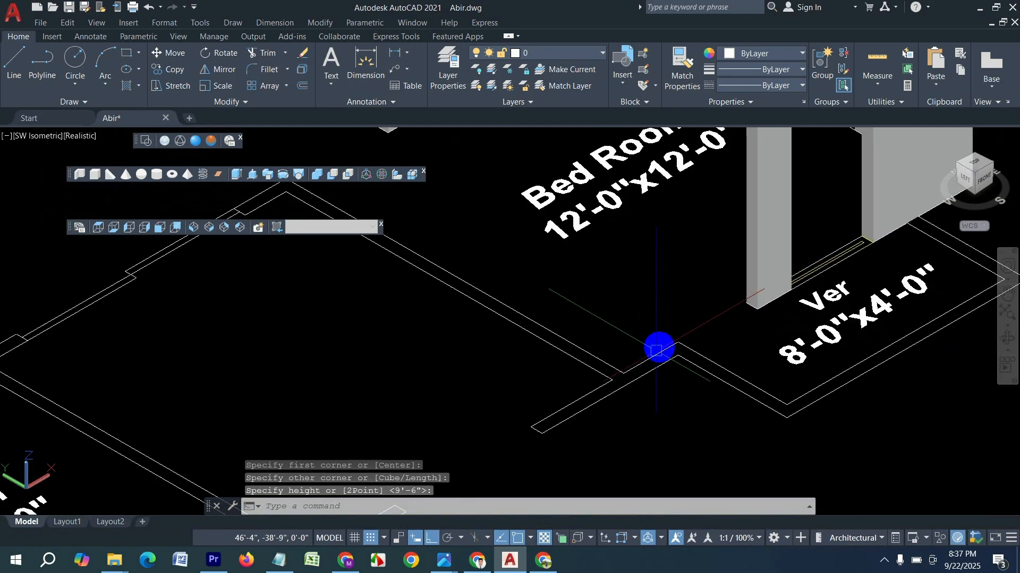
key(Return)
scroll(670, 349, up, 1)
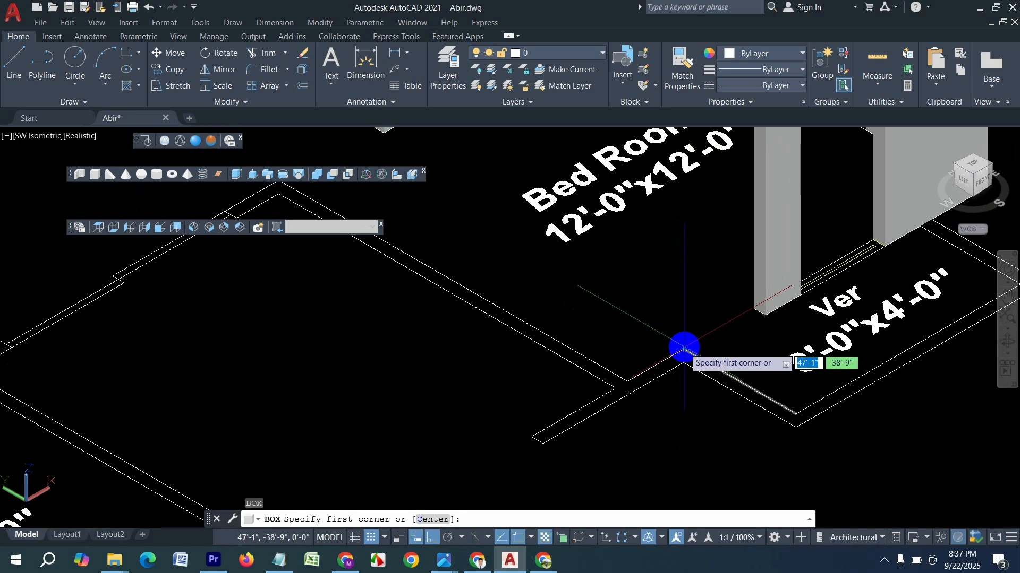
click(683, 348)
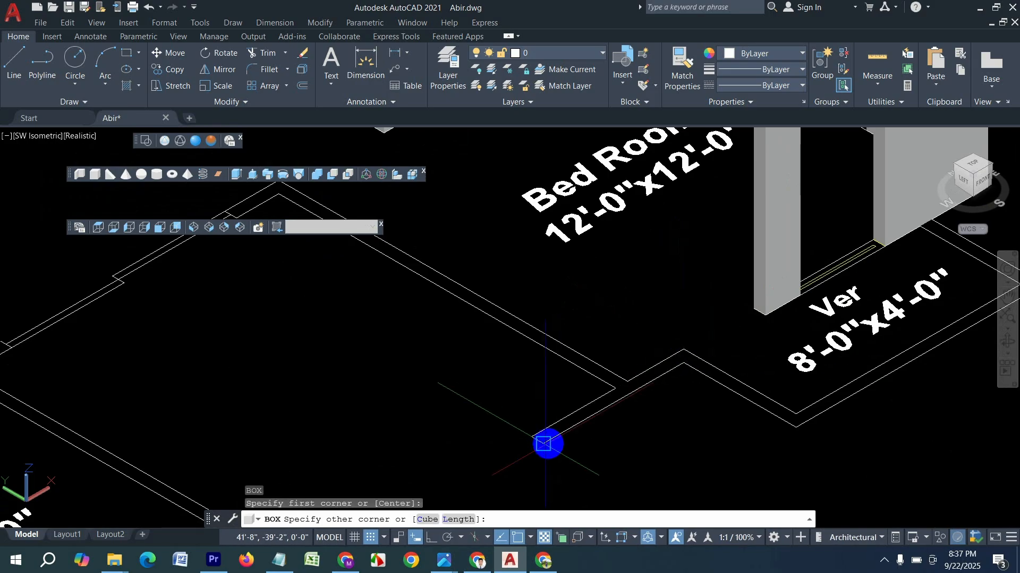
click(543, 444)
key(Escape)
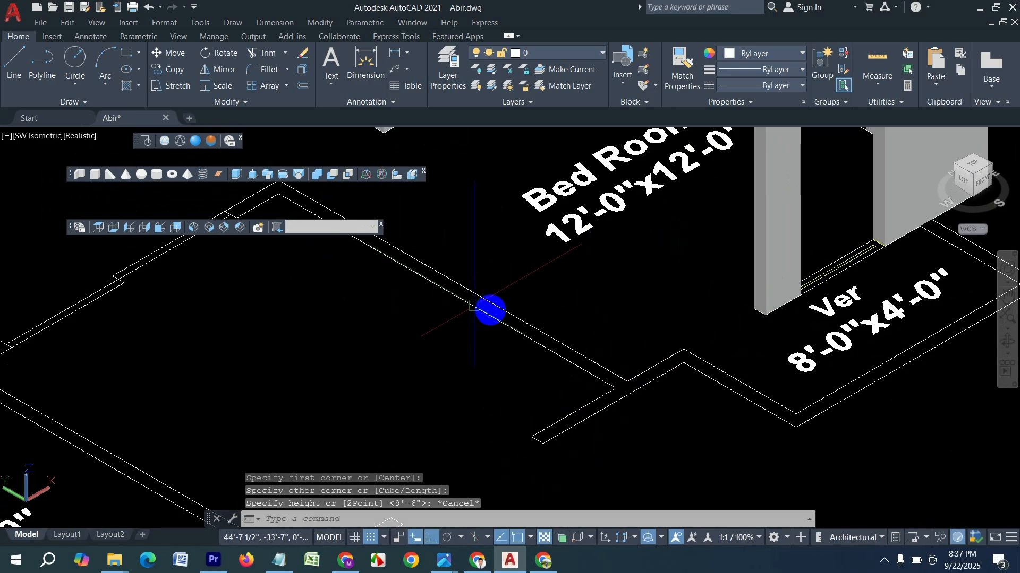
Add a 9'-6" high box over the 1'-11" wall stub at the Bed Room corner opposite Ver
key(Return)
scroll(414, 284, down, 2)
scroll(409, 259, up, 3)
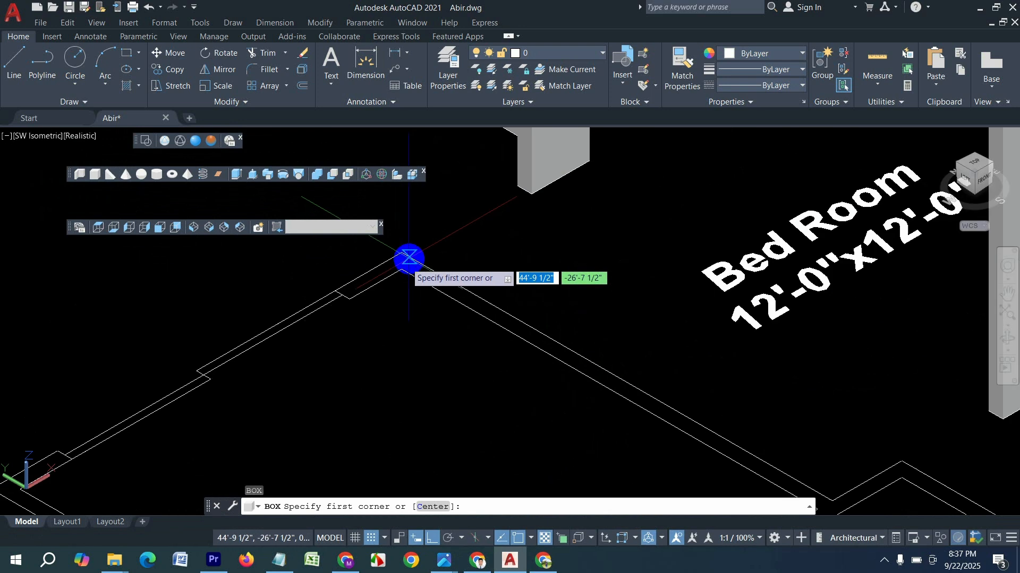
click(402, 253)
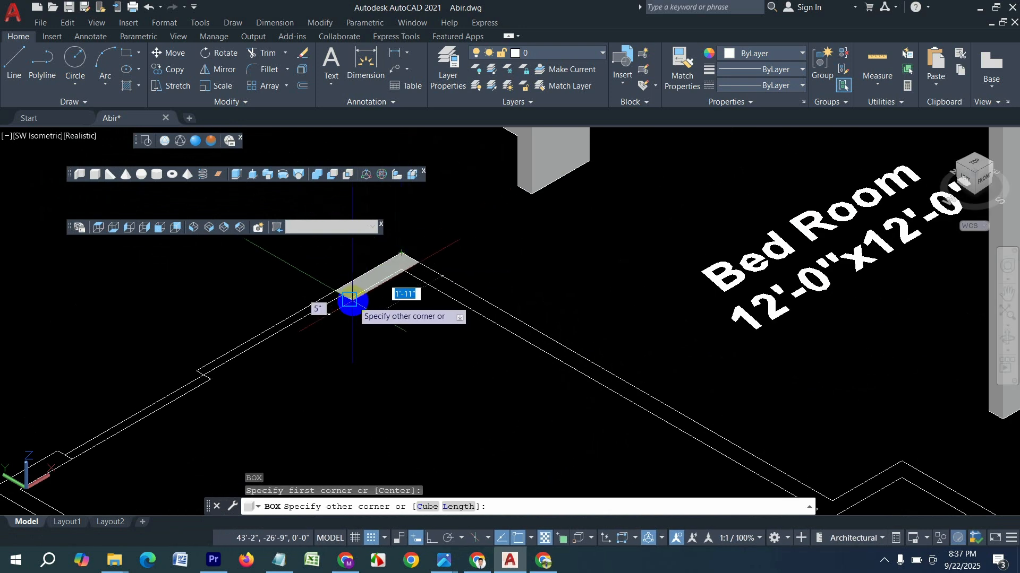
click(351, 299)
click(446, 266)
Model the long side wall of that Bed Room, from the new stub to the short cross wall beside Ver, as a 9'-6" high box
key(Return)
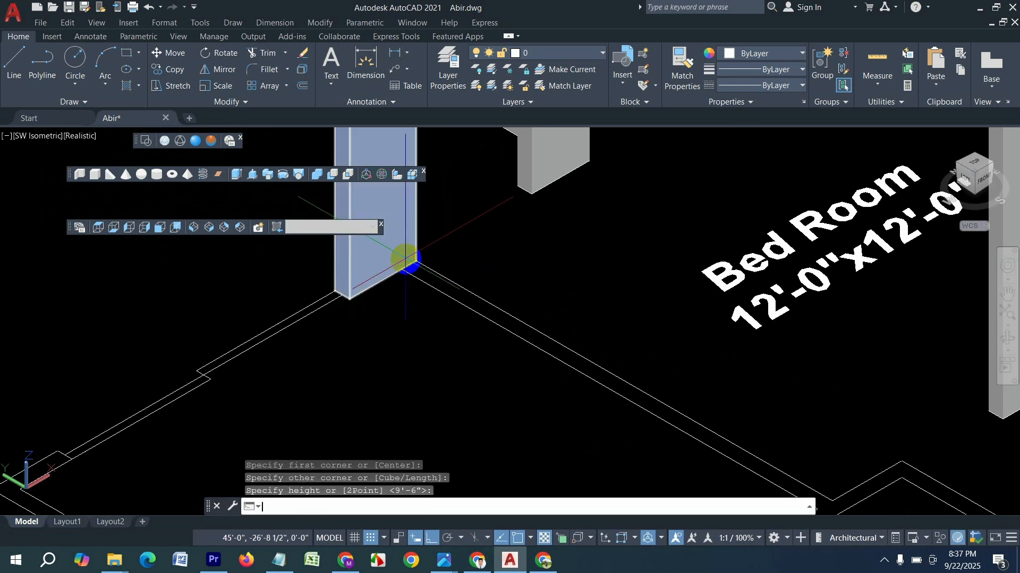
click(411, 260)
scroll(447, 287, down, 3)
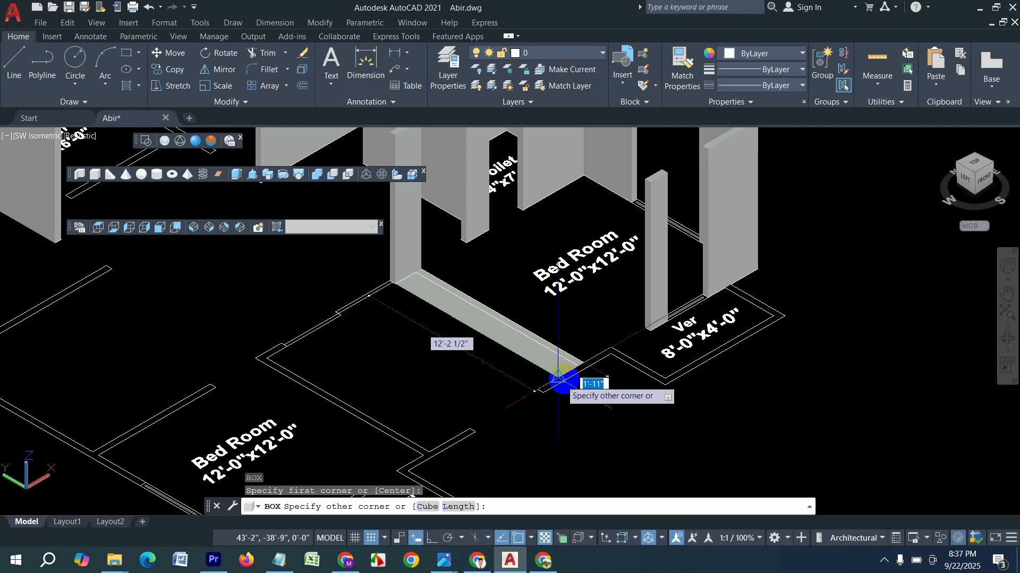
scroll(611, 358, up, 3)
click(599, 356)
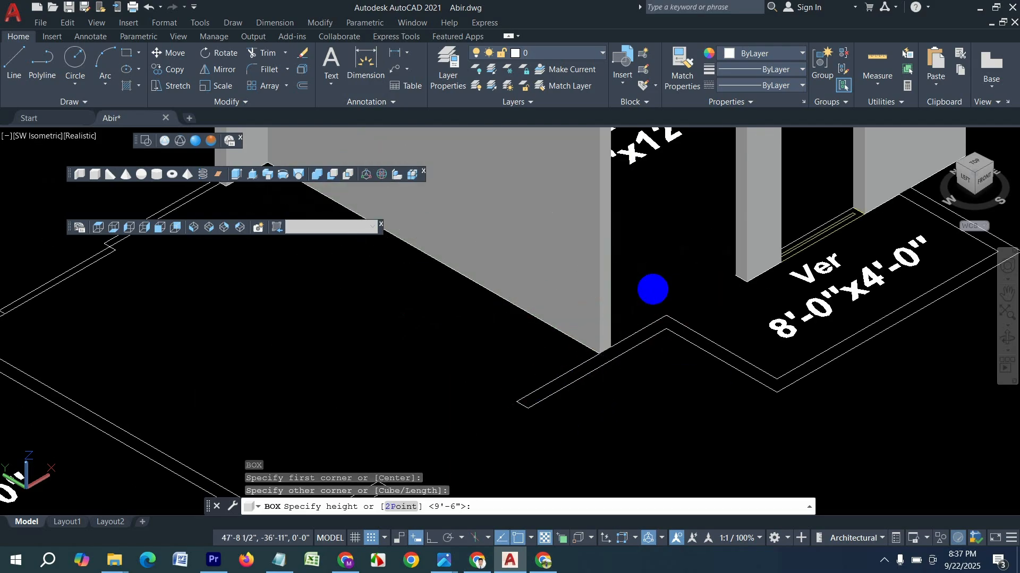
click(653, 293)
Add a 9'-6" high box over the short cross wall between the long Bed Room wall's end and the Ver corner
key(Return)
click(666, 317)
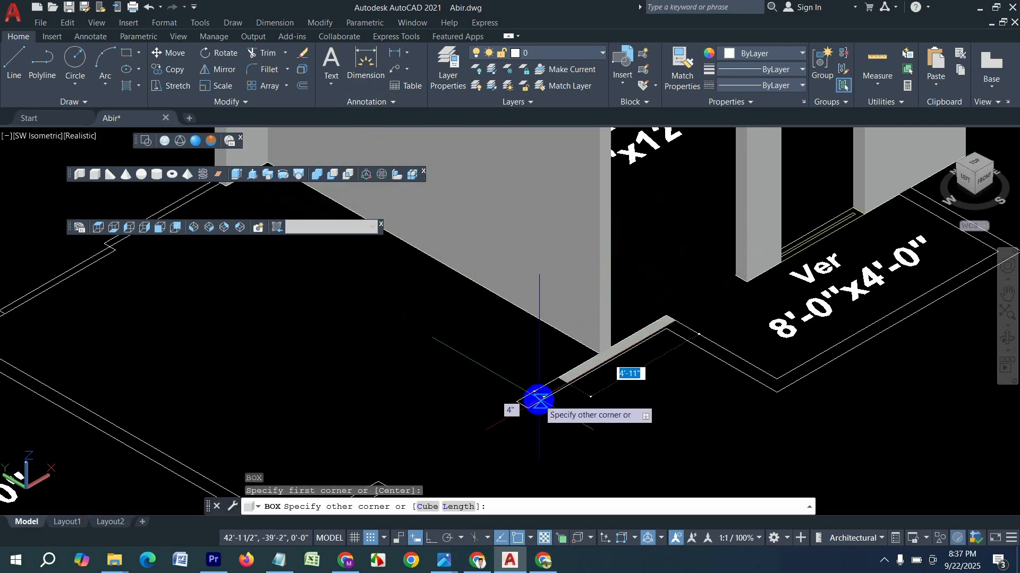
click(528, 409)
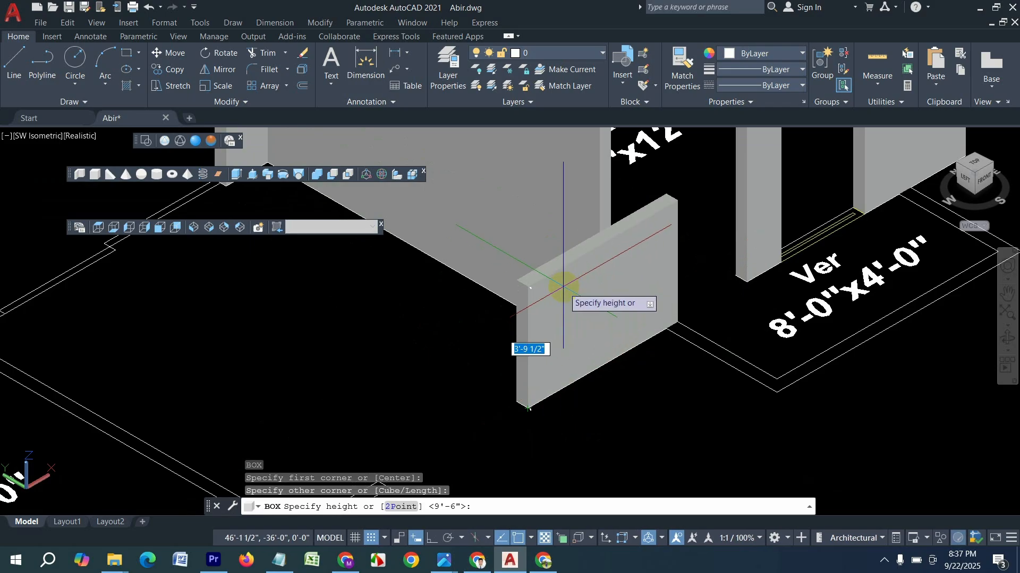
click(610, 296)
Add a 9'-6" high box over the wall stub at the matching corner of the adjacent Bed Room
scroll(650, 312, down, 2)
scroll(501, 326, down, 3)
scroll(512, 317, up, 7)
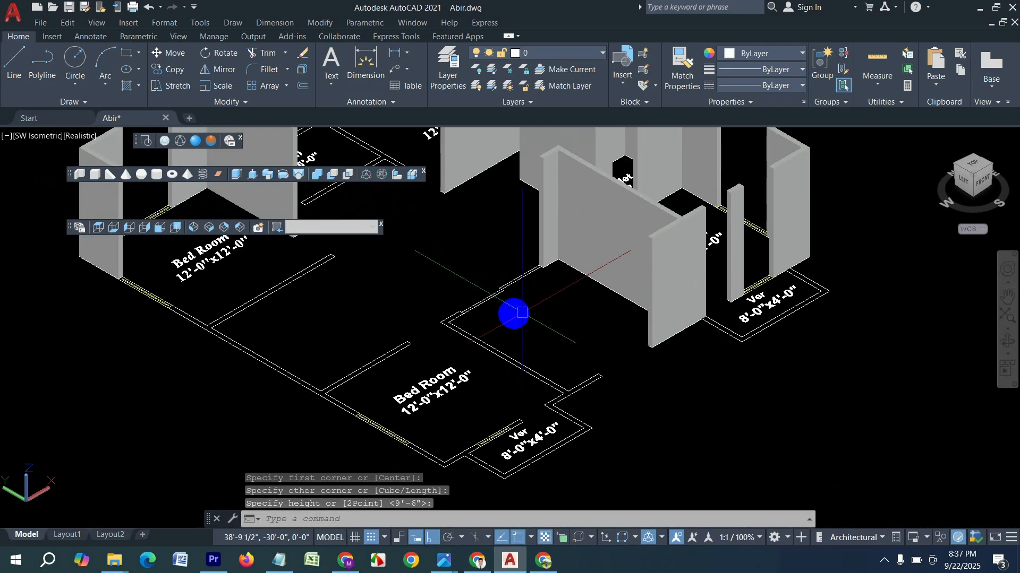
key(Return)
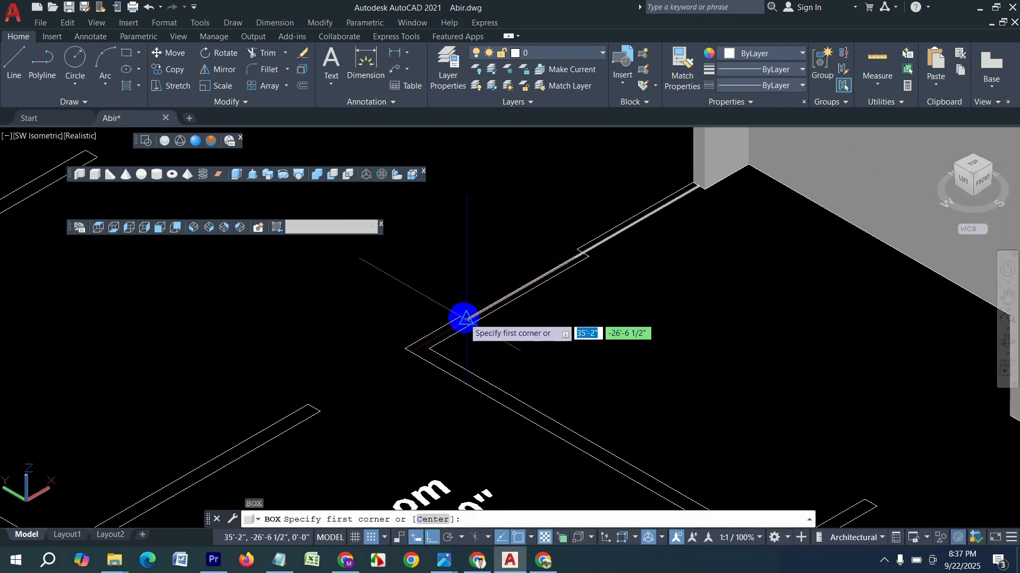
click(460, 317)
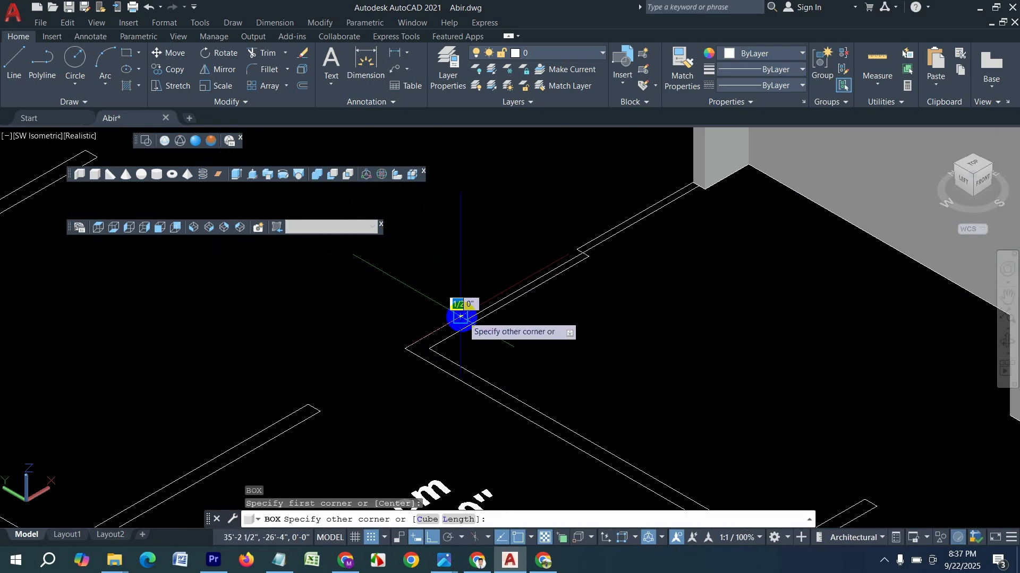
click(432, 350)
key(Return)
Model the 12'-5" side wall from that Bed Room stub to the cross wall near its Ver as a 9'-6" high box
key(Return)
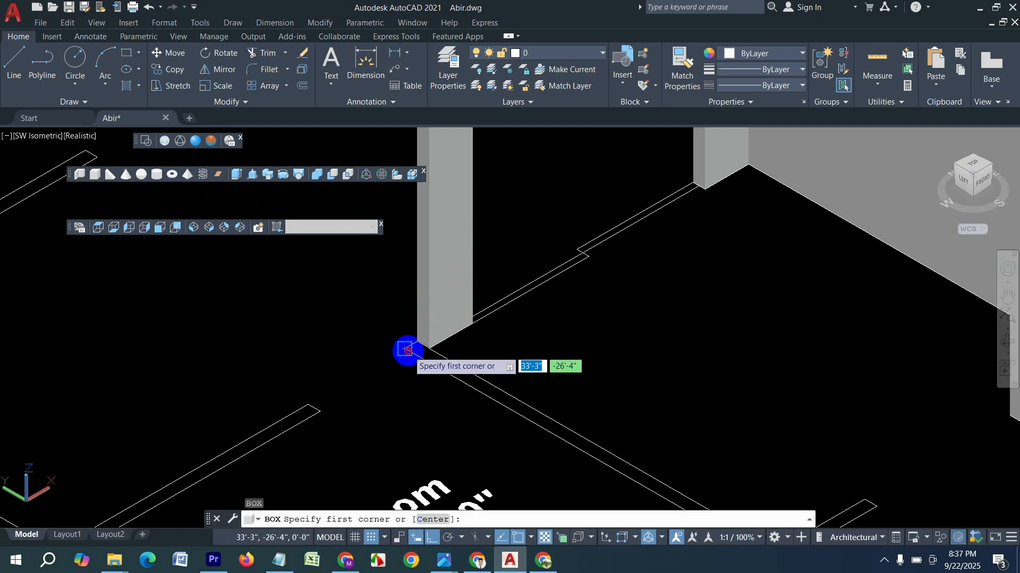
click(406, 350)
scroll(448, 289, down, 4)
scroll(566, 375, up, 3)
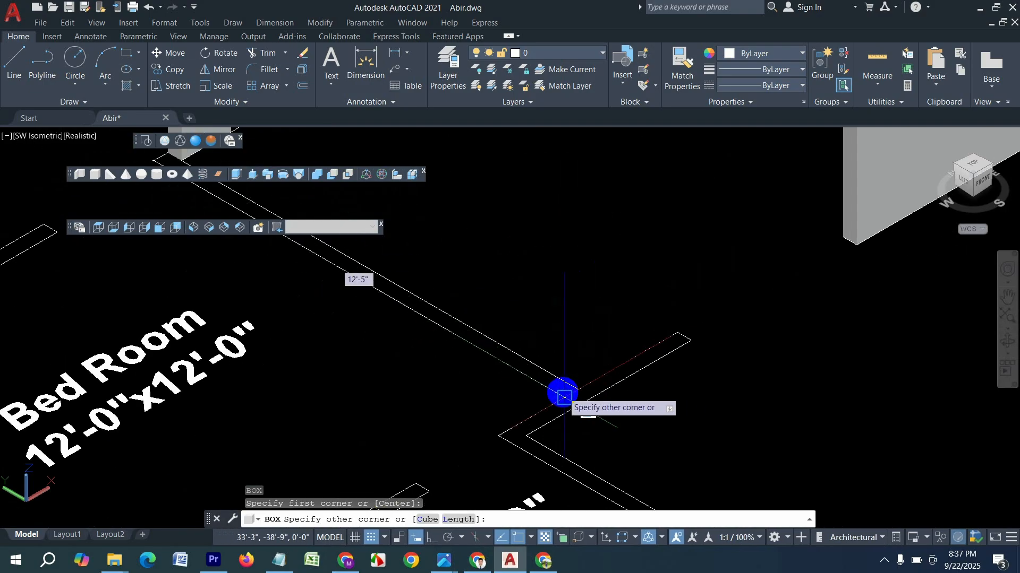
click(577, 385)
scroll(595, 393, up, 2)
click(610, 250)
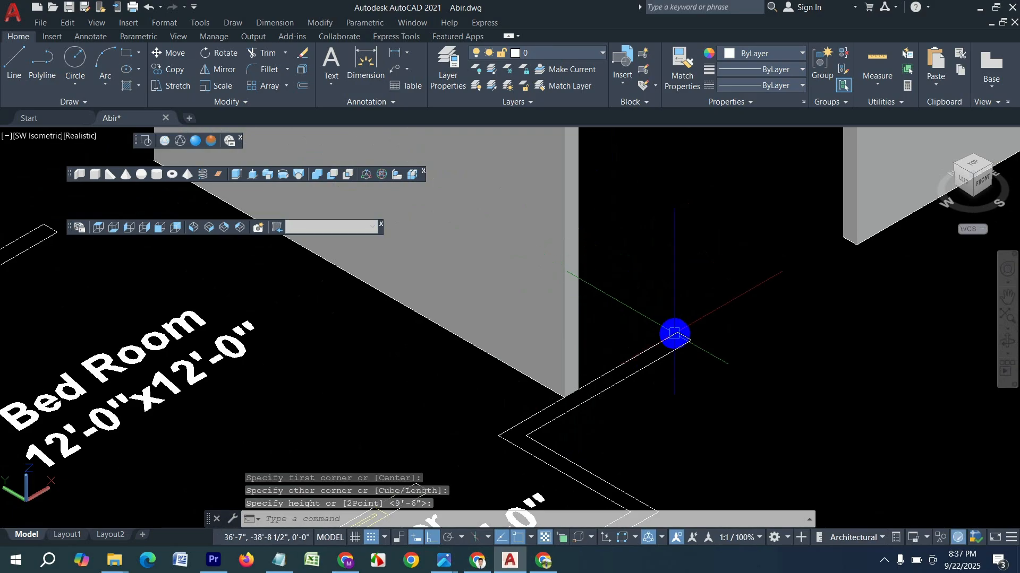
key(Return)
click(678, 333)
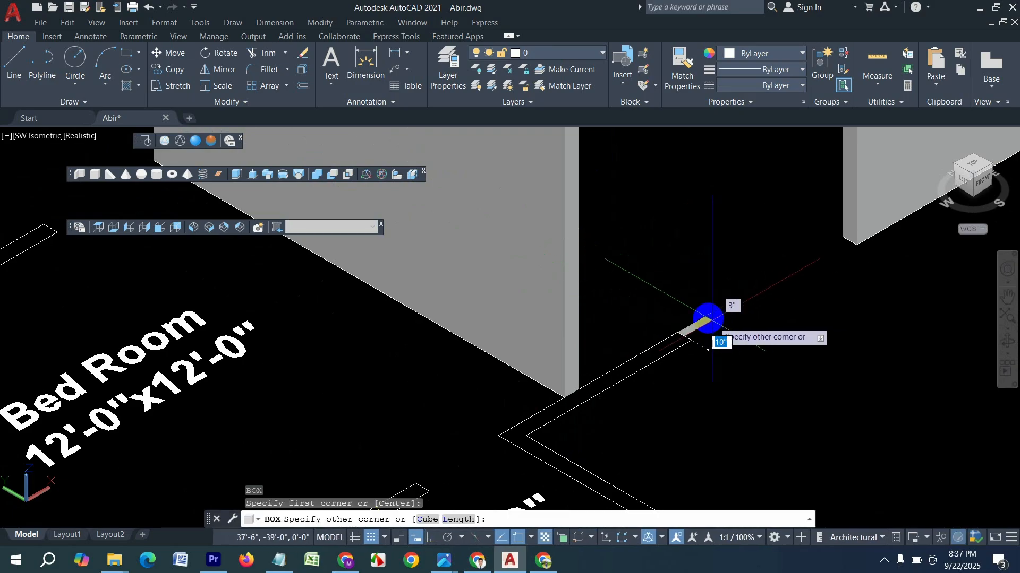
key(Escape)
Cover the full cross wall at the end of the 12'-5" wall with a 9'-6" high box
key(Return)
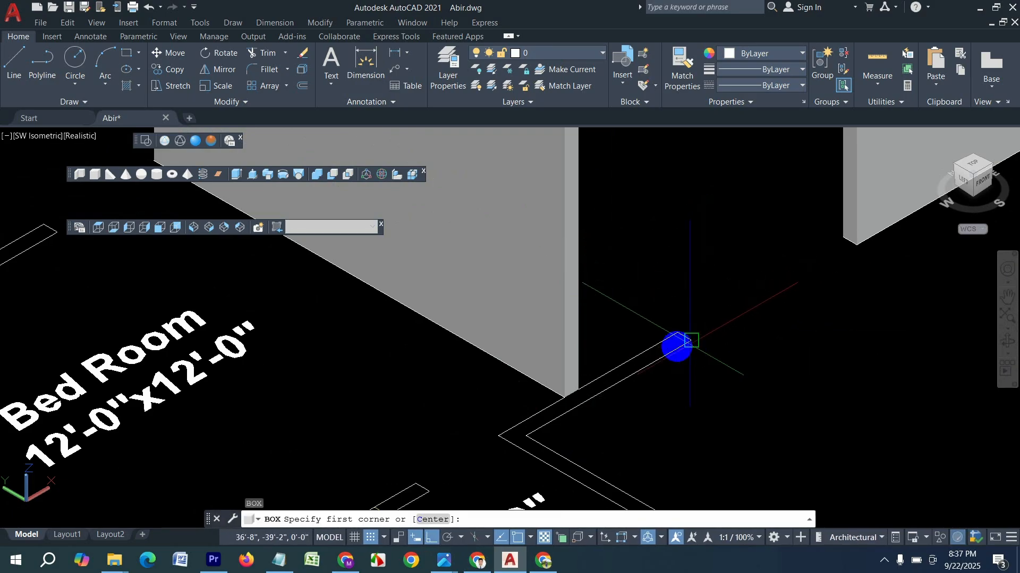
click(690, 341)
click(497, 434)
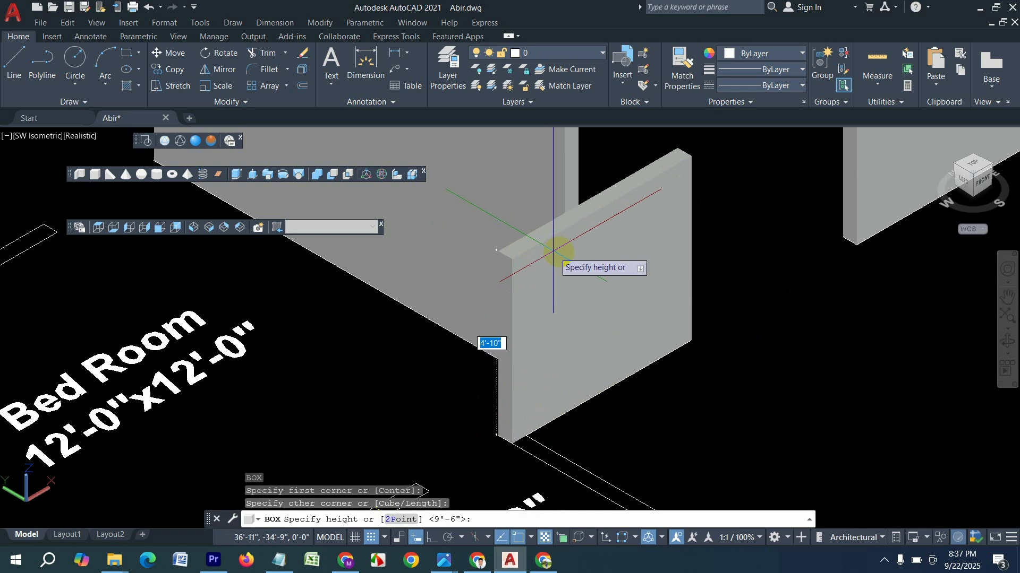
click(557, 251)
Add a 9'-6" high box over the short wall stub between the door gap and the window facing this Ver
scroll(652, 285, down, 5)
scroll(644, 334, up, 4)
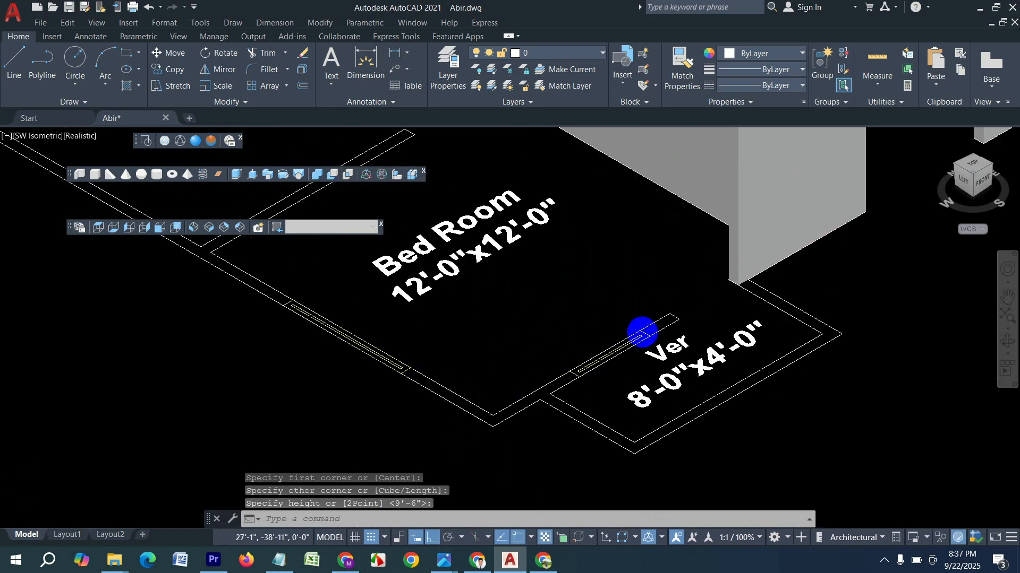
key(space)
click(681, 307)
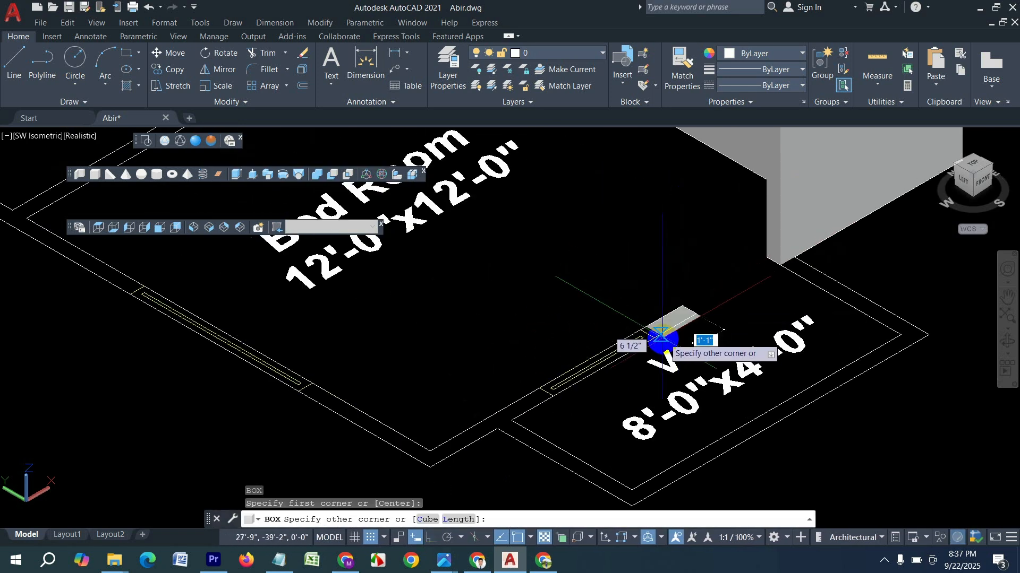
click(647, 343)
key(Escape)
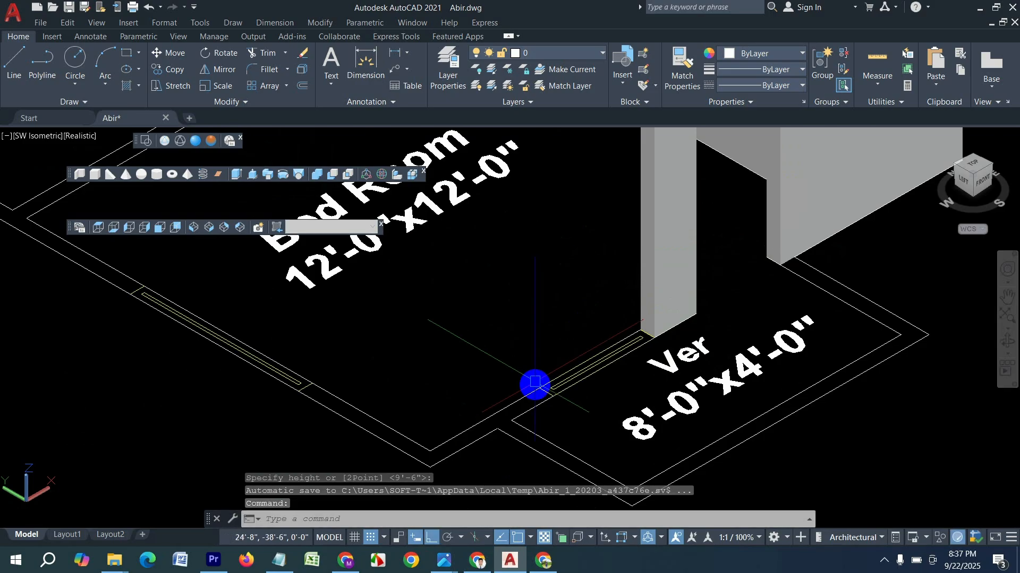
key(space)
click(540, 380)
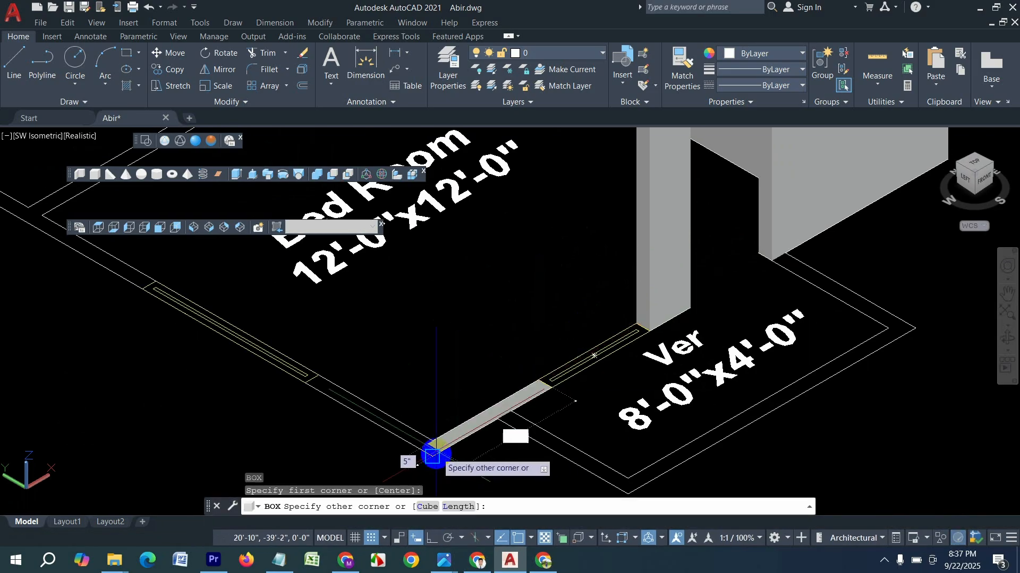
key(Escape)
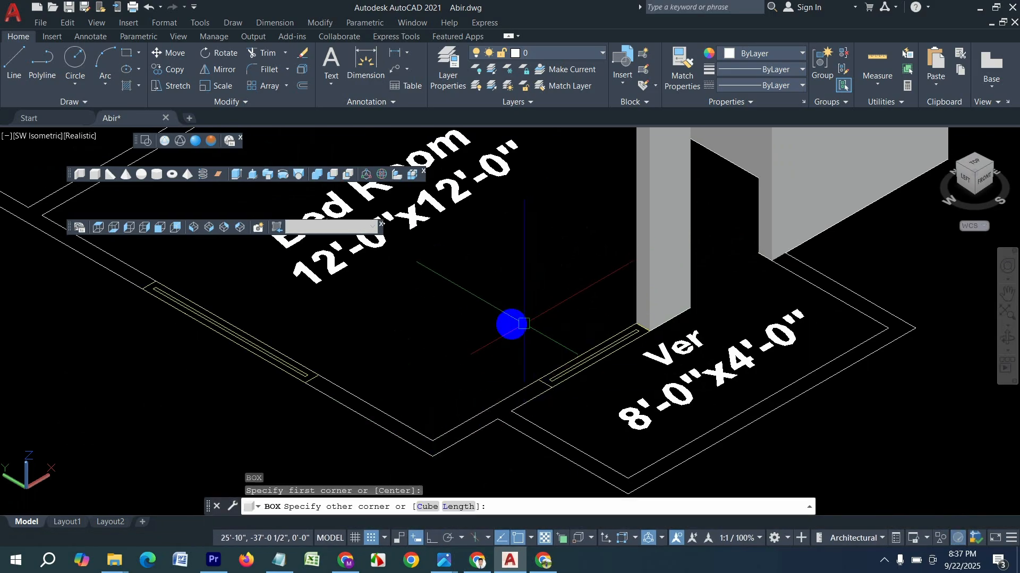
Model the 3'-11" outer wall from this Bed Room's window to the corner near Ver as a 9'-6" high box
click(80, 173)
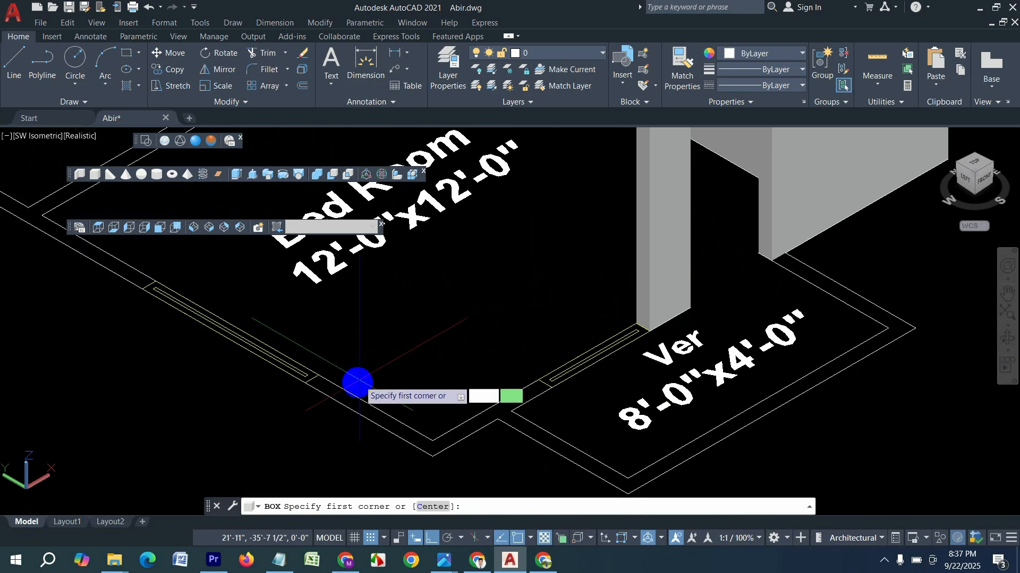
click(317, 376)
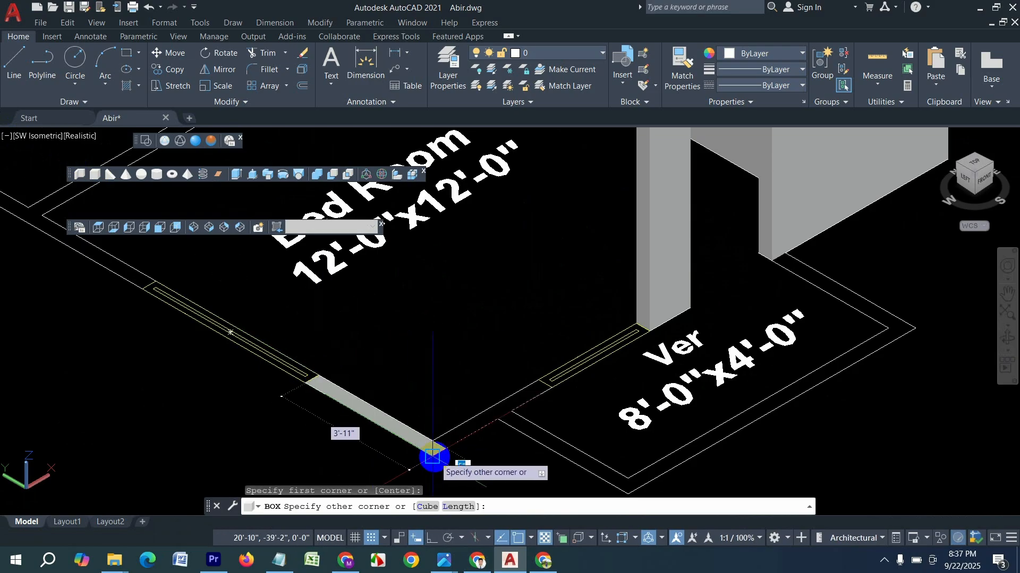
click(435, 450)
key(Return)
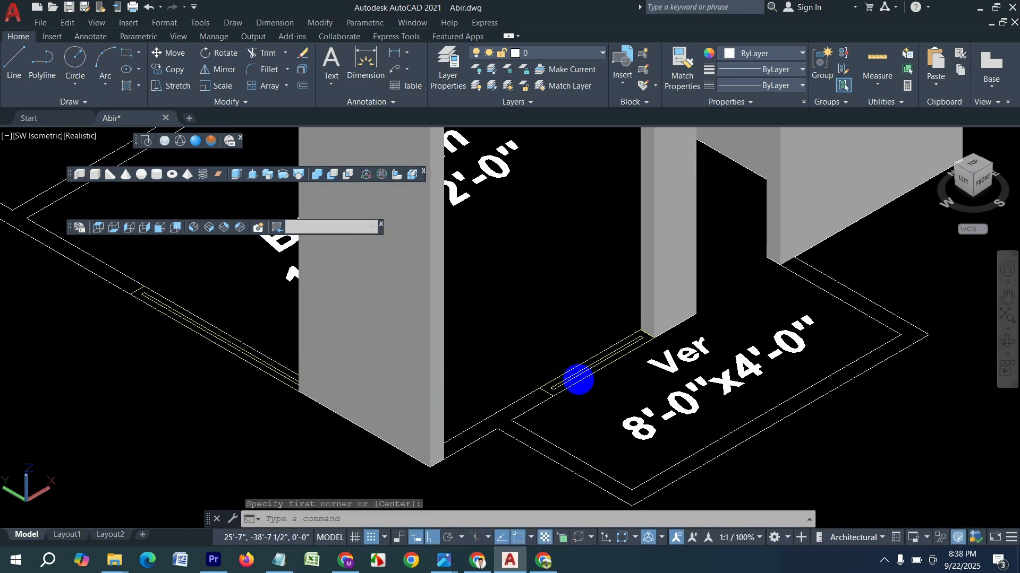
Model the wall from that outer corner to the window facing Ver as a 9'-6" high box
key(Return)
click(539, 388)
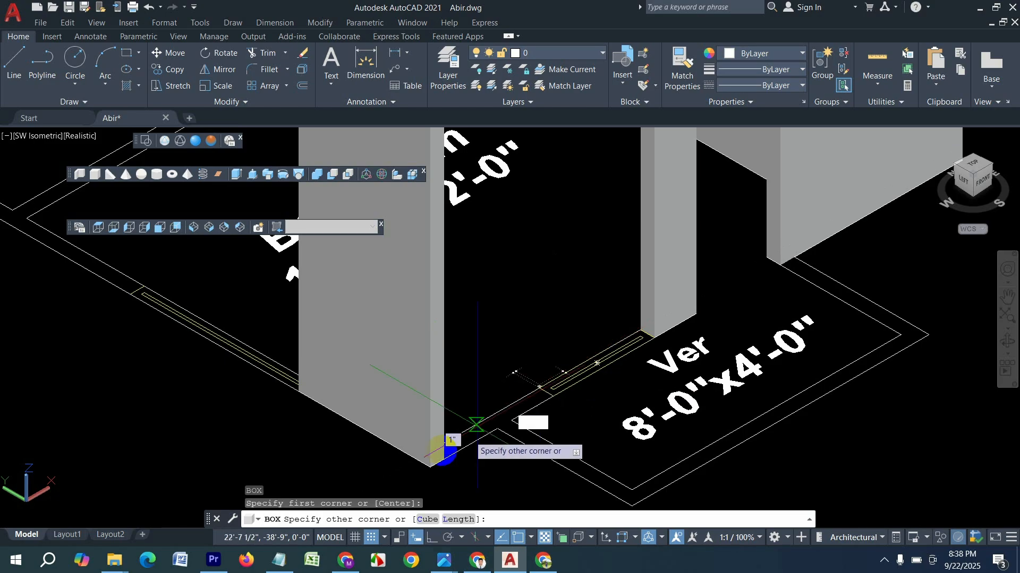
click(444, 459)
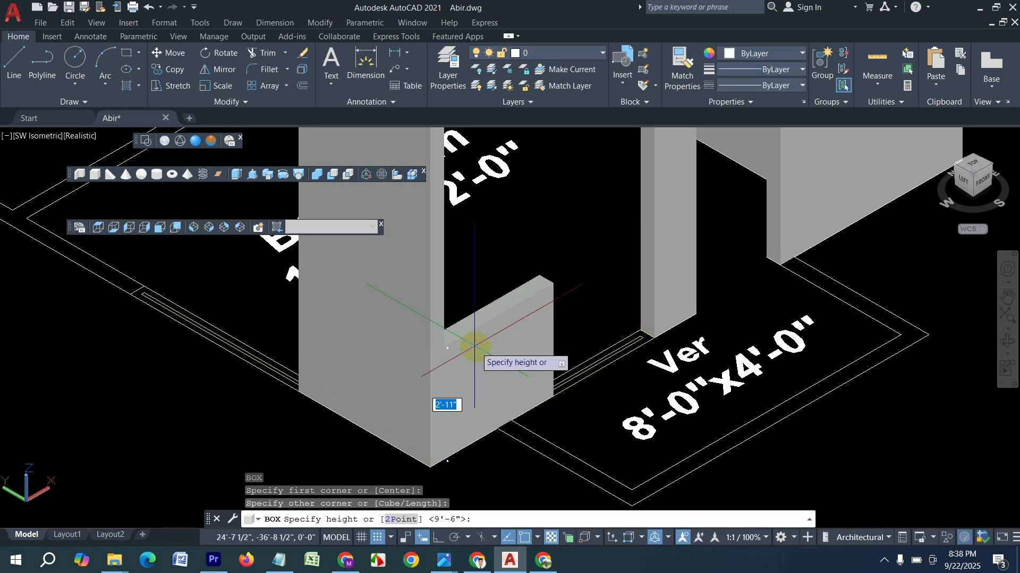
key(Return)
Model the 12'-6" partition wall beside the other Bed Room, from its free end to the outer wall, as a 9'-6" high box
scroll(587, 333, down, 4)
scroll(456, 297, up, 2)
middle_drag(446, 272, 460, 352)
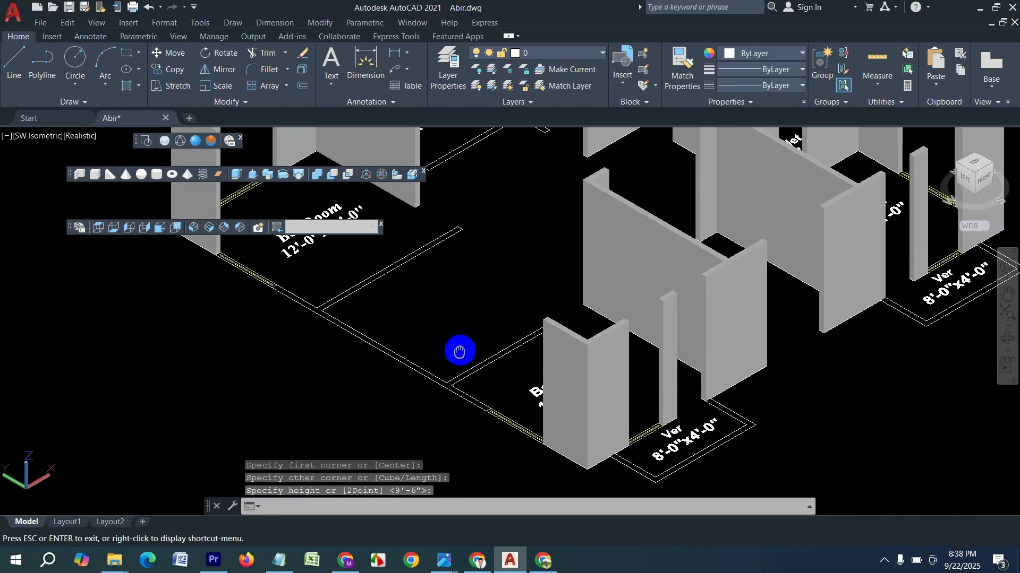
scroll(300, 314, up, 2)
scroll(505, 223, up, 2)
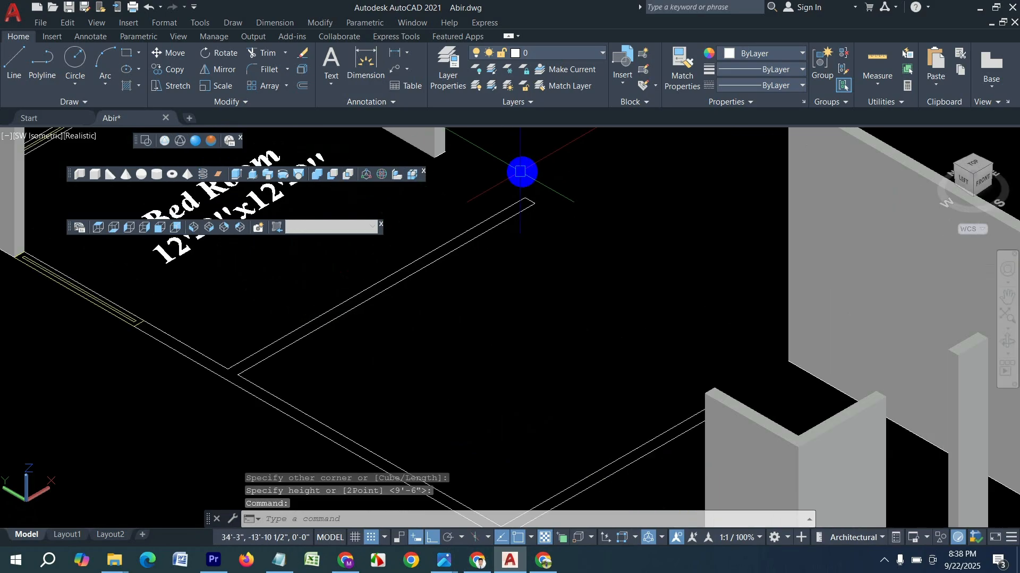
key(Return)
click(526, 196)
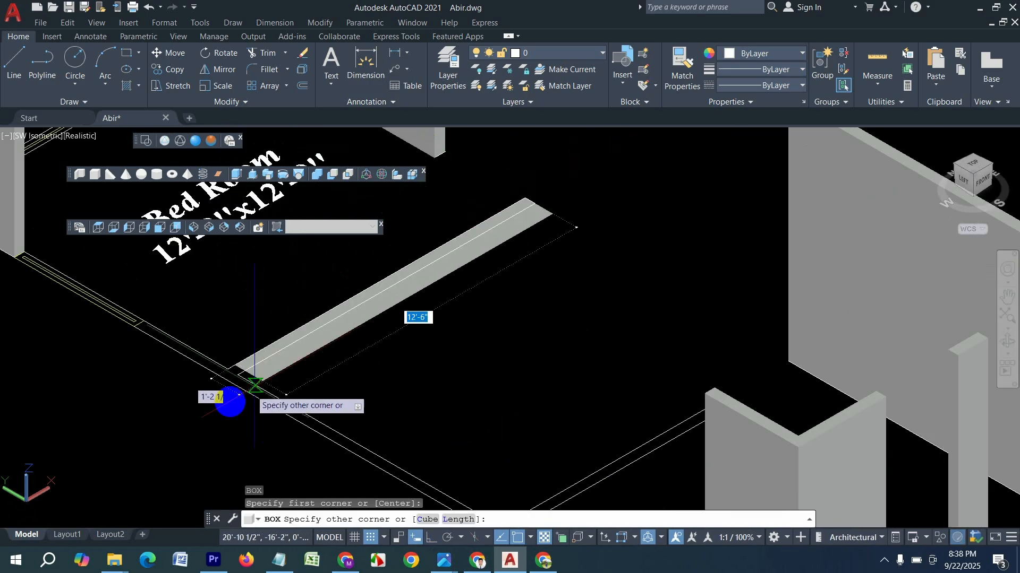
click(237, 375)
click(270, 318)
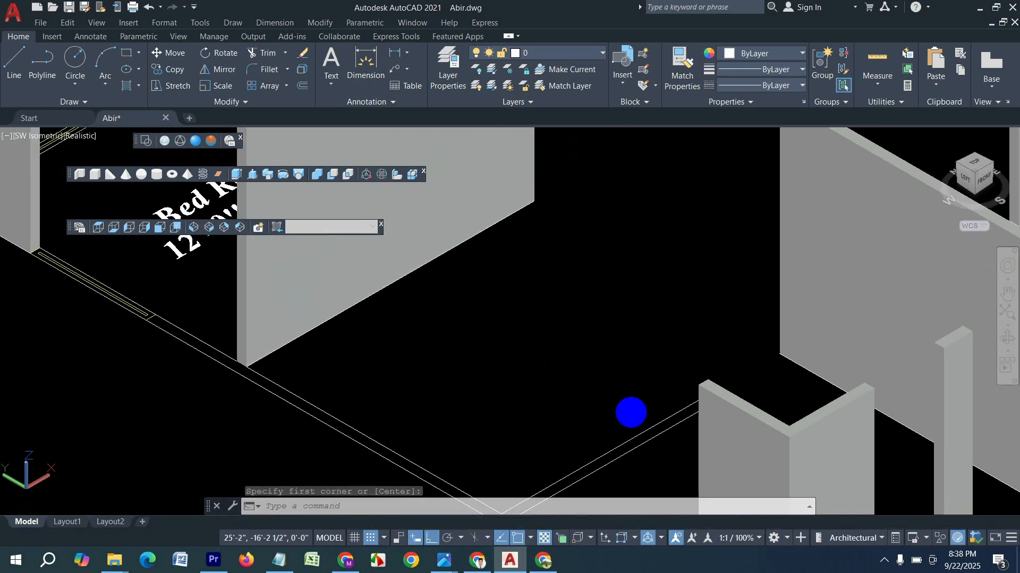
Model the partition wall of the Bed Room beside Ver, from its free end to the outer wall, as a 9'-6" high box, and restore realistic shading
scroll(606, 265, up, 3)
click(651, 287)
scroll(647, 287, down, 3)
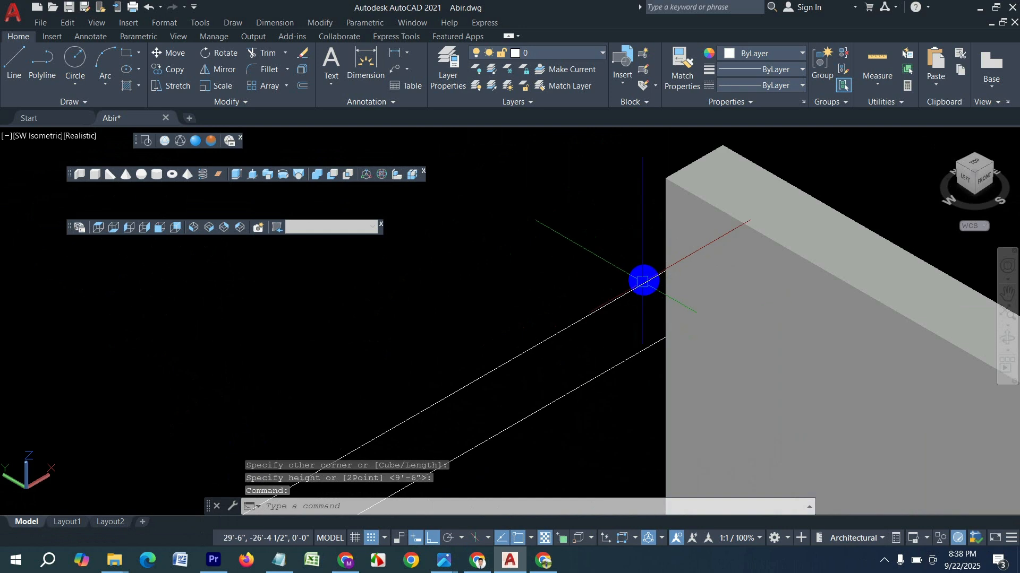
middle_drag(354, 333, 228, 349)
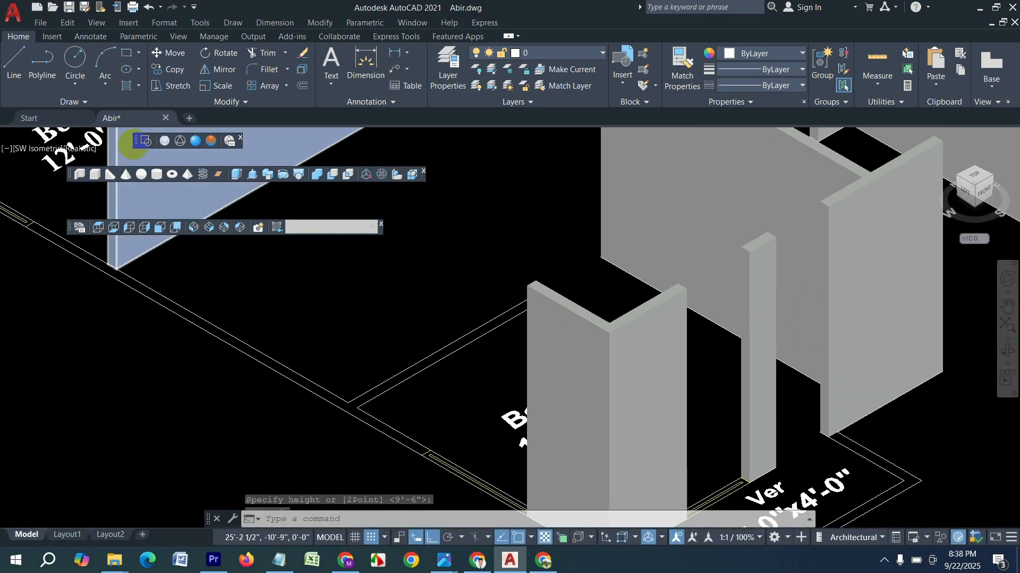
click(145, 142)
click(97, 177)
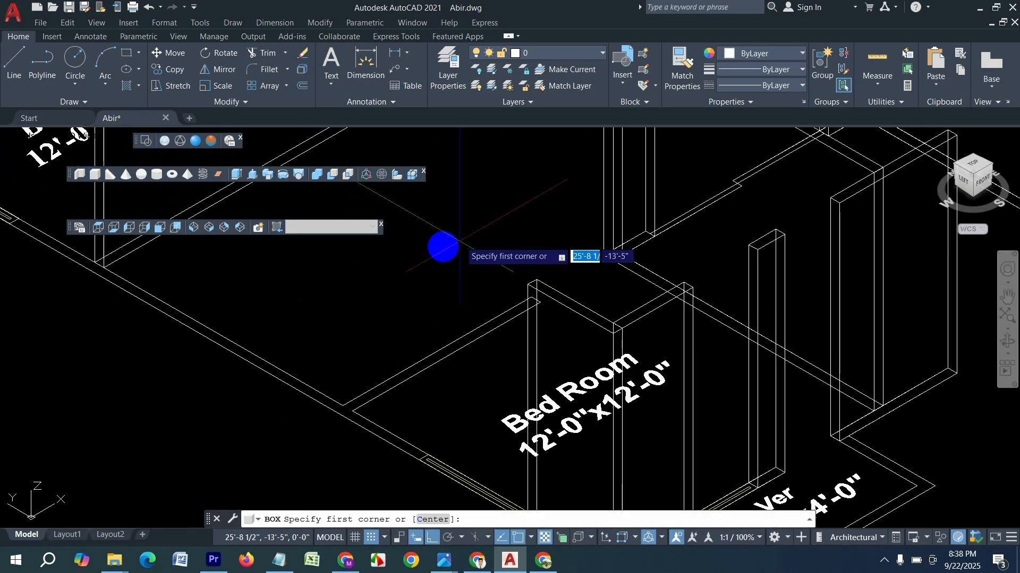
scroll(524, 301, up, 3)
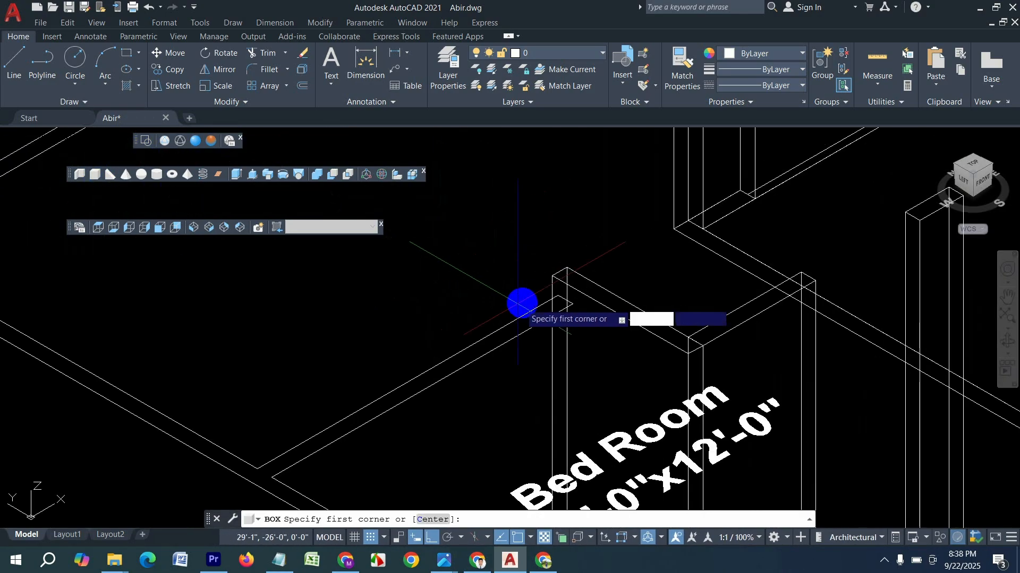
click(558, 296)
click(271, 477)
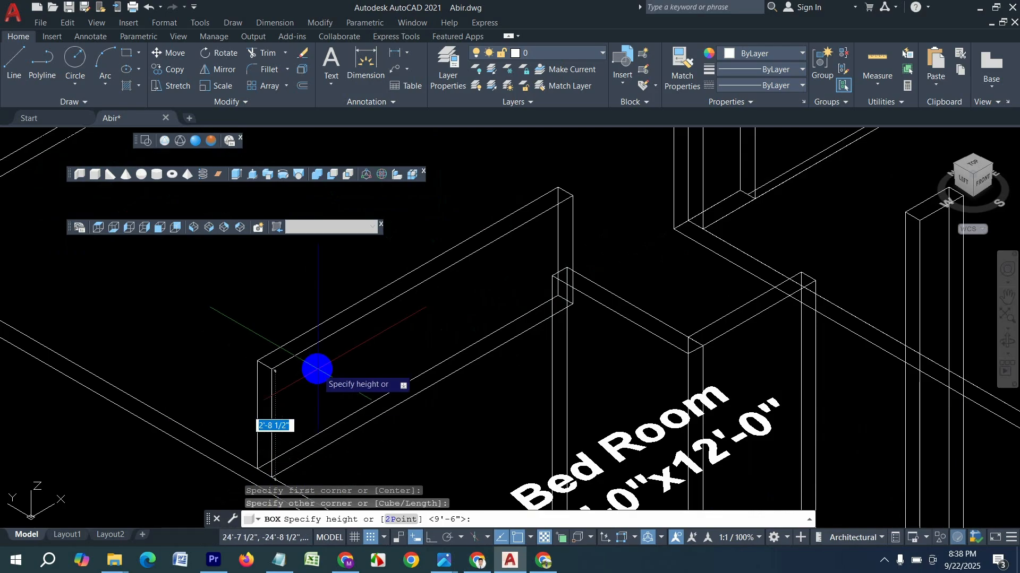
click(206, 153)
click(195, 142)
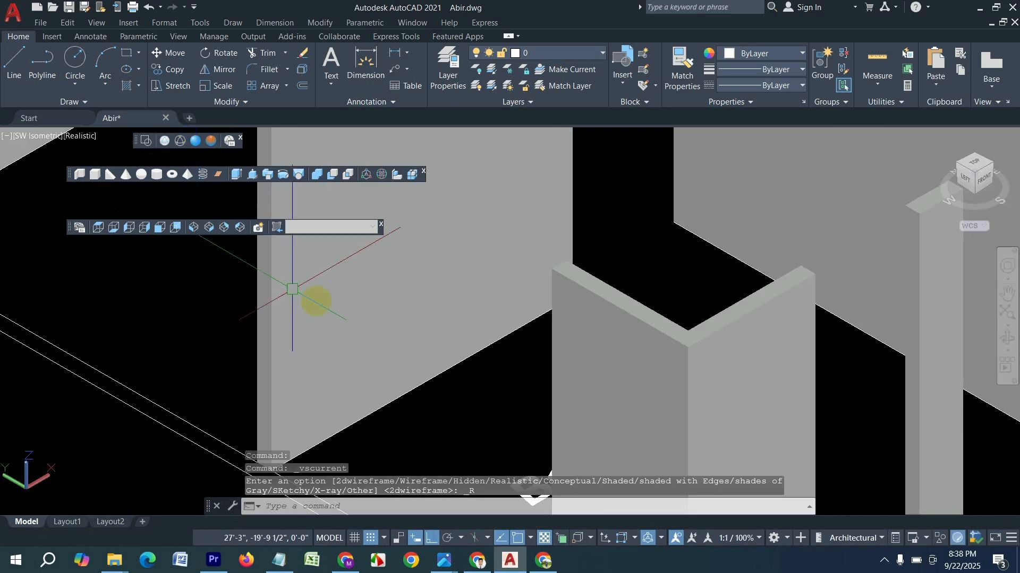
Add a 9'-6" high box over the long outer wall between the windows of the two Bed Rooms, past both partition walls
scroll(314, 302, down, 5)
click(414, 322)
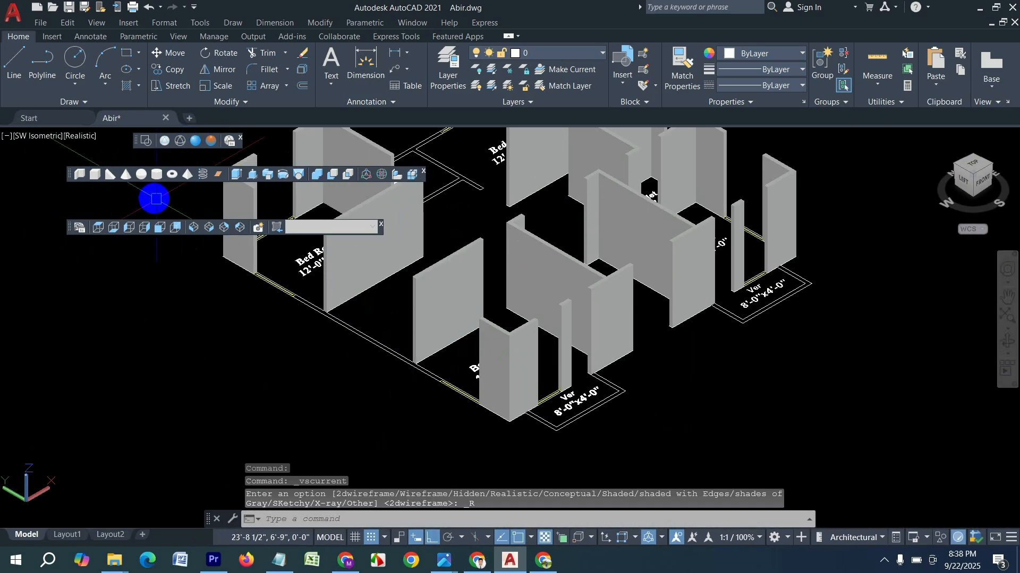
click(95, 175)
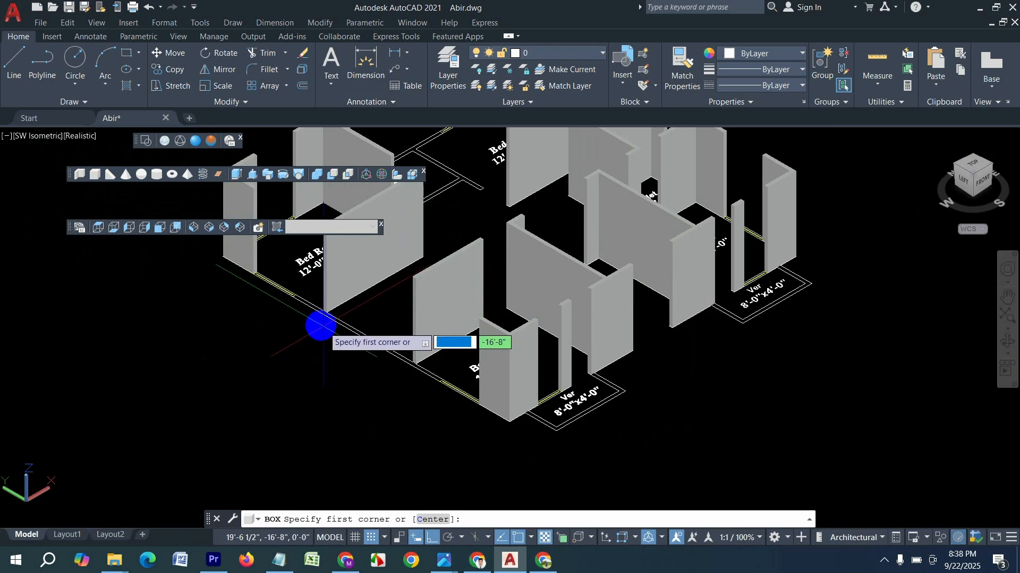
scroll(307, 297, up, 3)
click(289, 305)
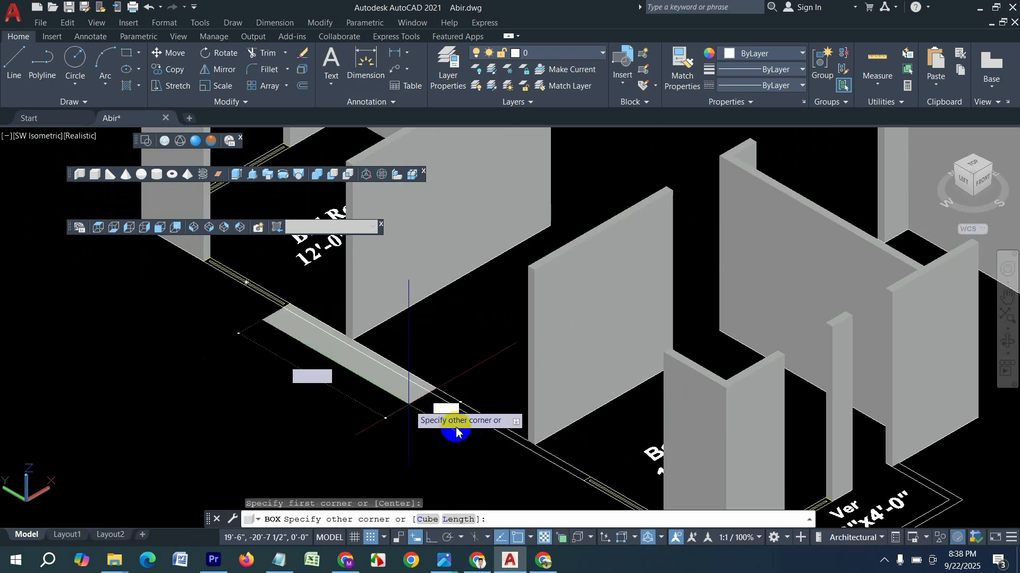
middle_drag(455, 416, 380, 328)
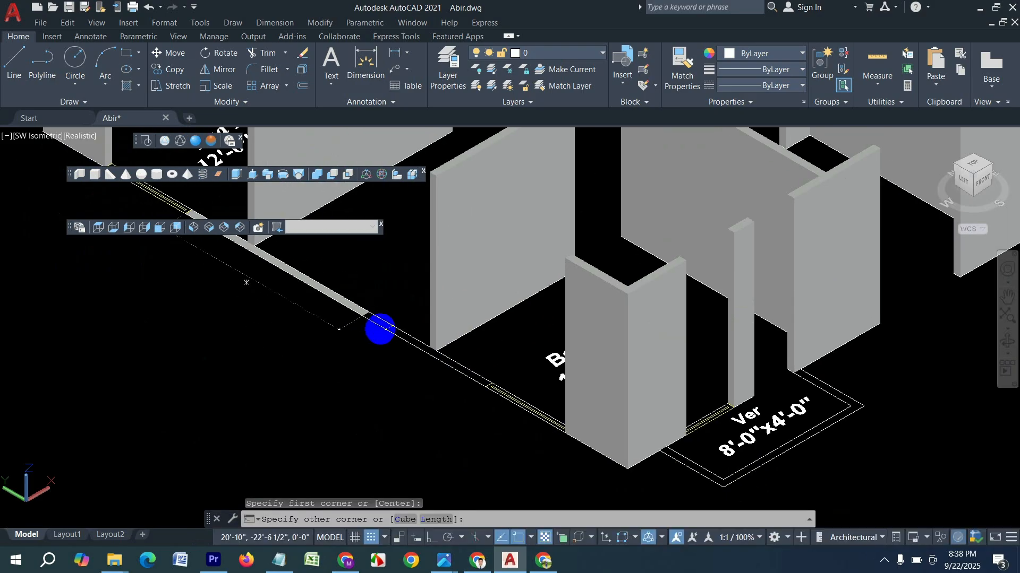
click(478, 396)
key(Return)
scroll(517, 401, down, 7)
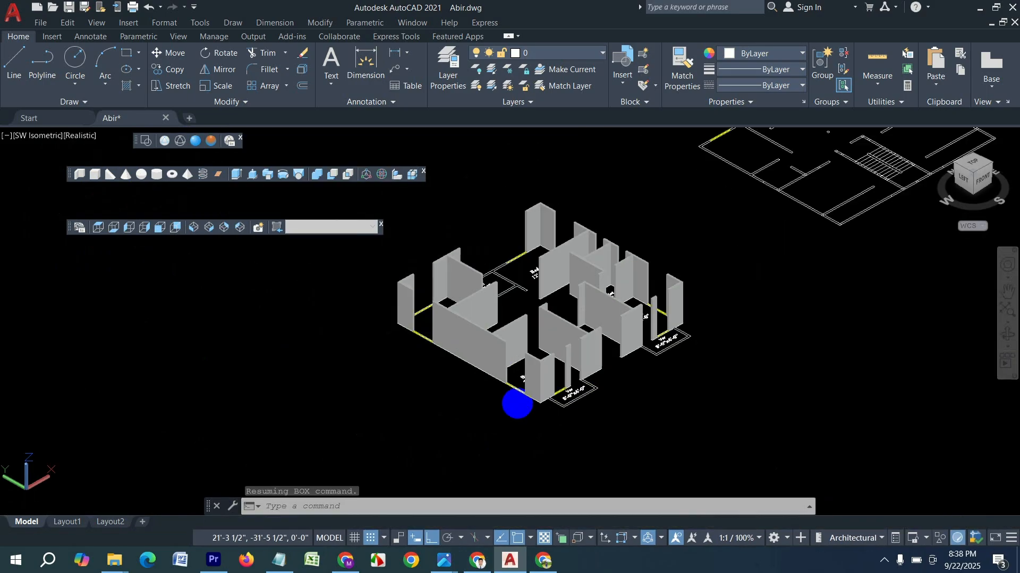
In wireframe display, model the outer wall between the rear Bed Room window and the Kitchen window as a 9'-6" high box
scroll(473, 375, up, 5)
middle_drag(383, 282, 391, 444)
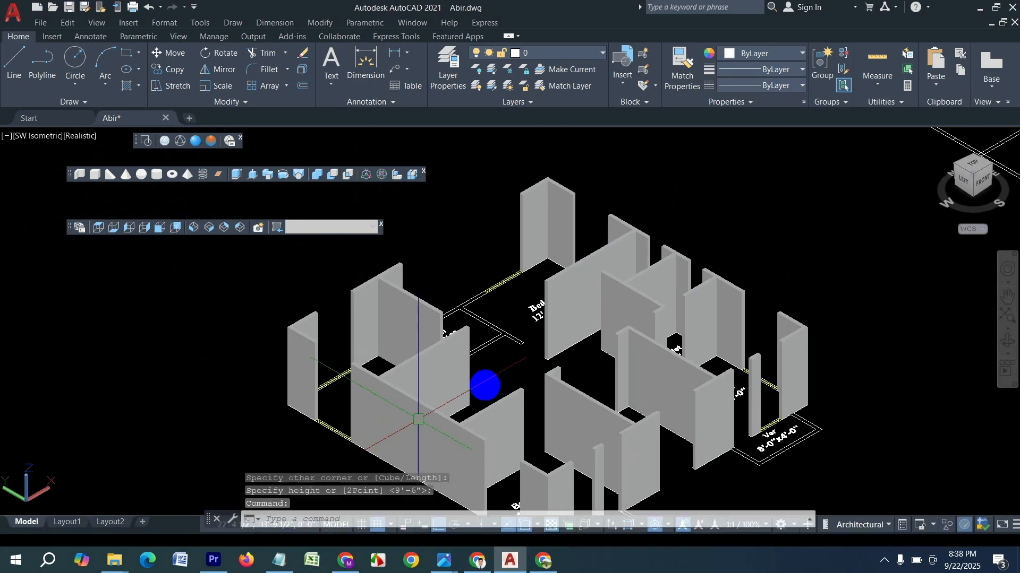
scroll(543, 327, up, 6)
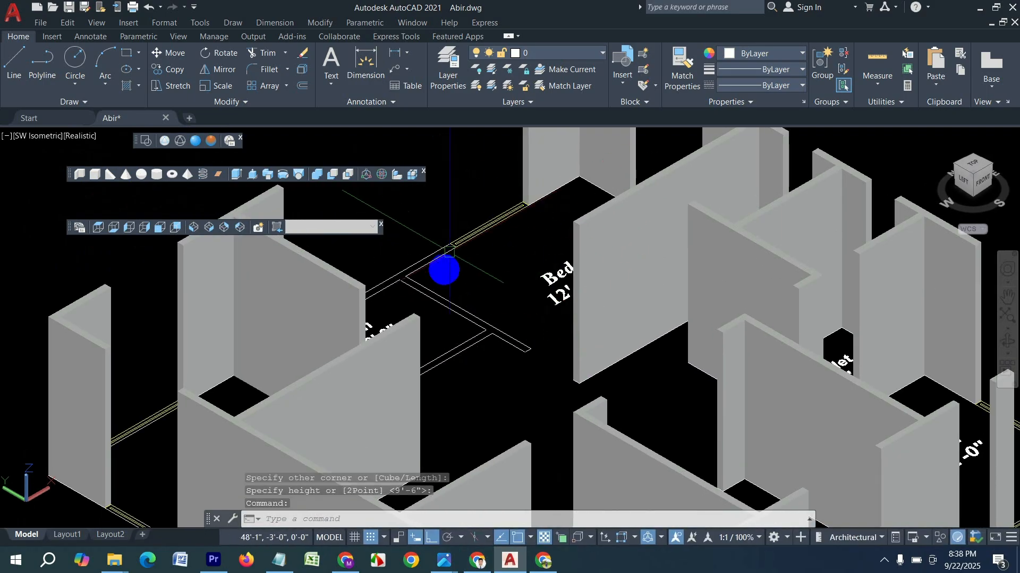
scroll(448, 251, up, 2)
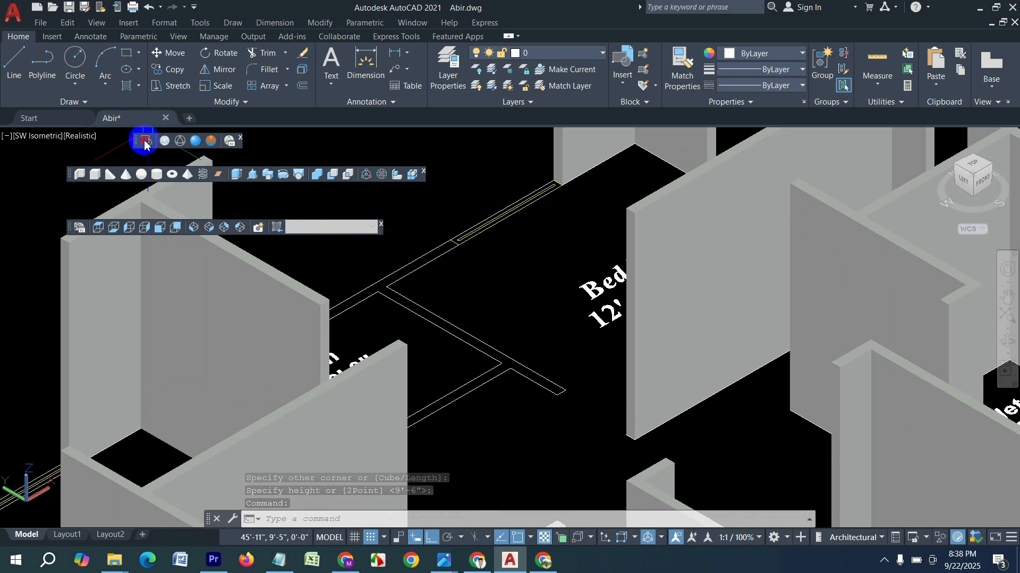
click(145, 142)
click(96, 178)
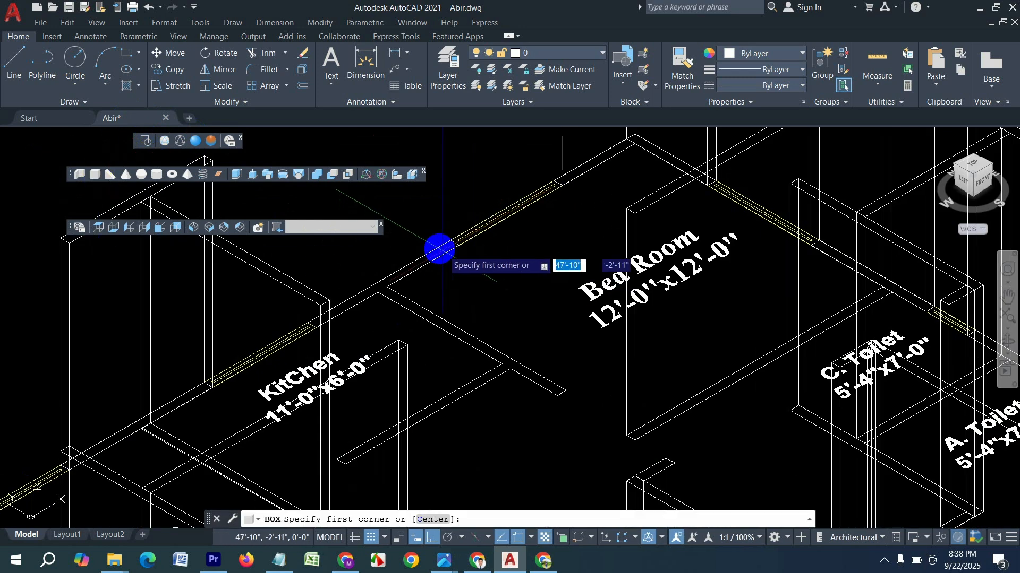
click(450, 240)
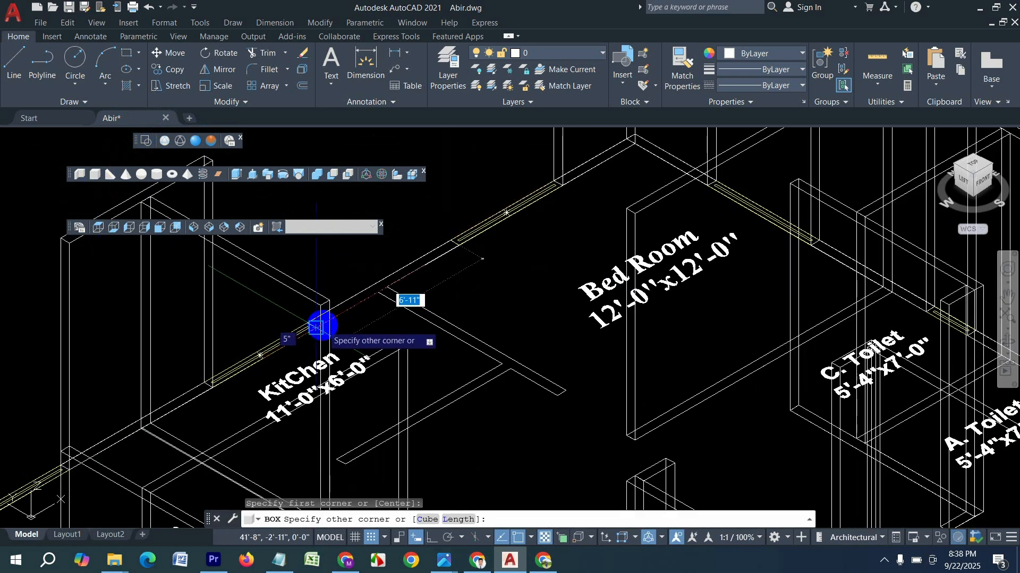
click(344, 269)
click(359, 245)
click(418, 347)
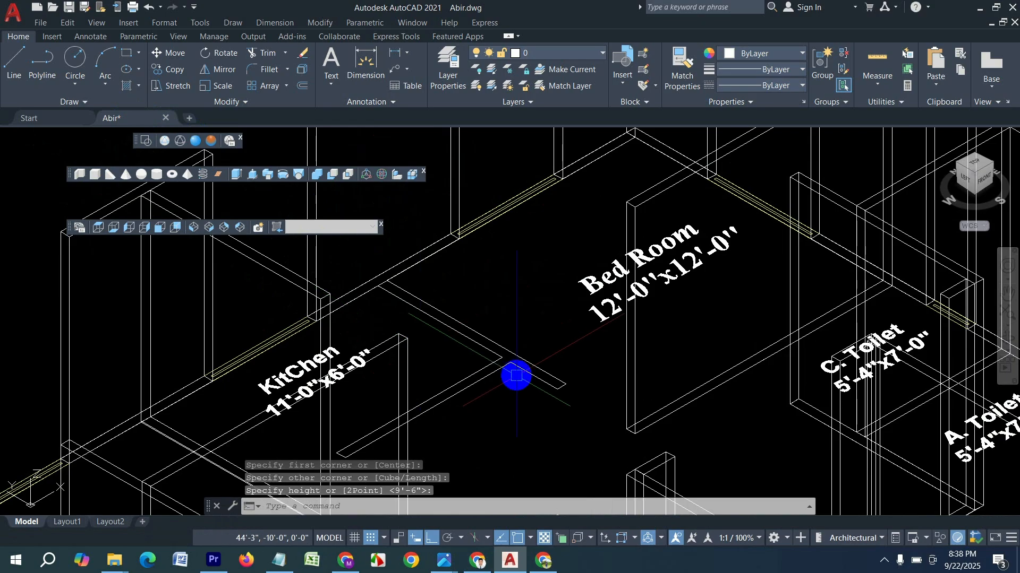
Add a 9'-6" high box over the Kitchen partition wall, from the cross wall to its free end
key(Return)
click(502, 364)
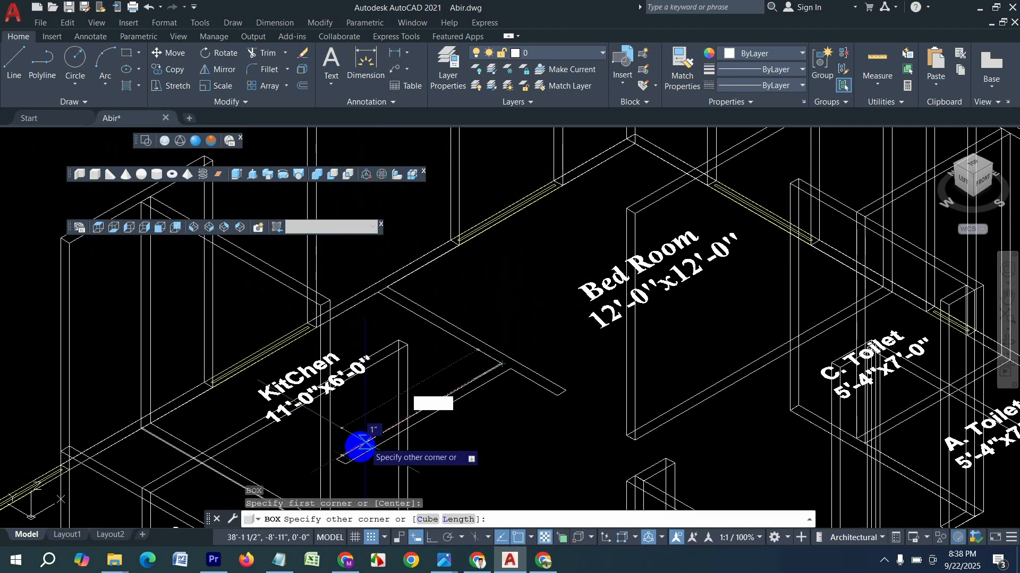
click(463, 495)
Model the 8'-8" wall between the Kitchen and the rear Bed Room as a 9'-6" high box, and restore realistic shading
click(387, 297)
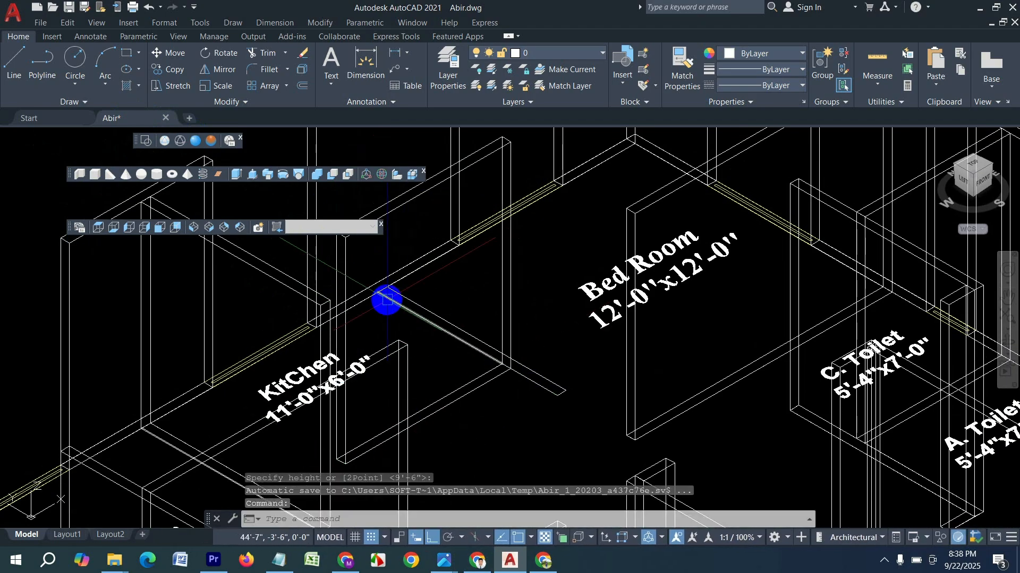
key(Return)
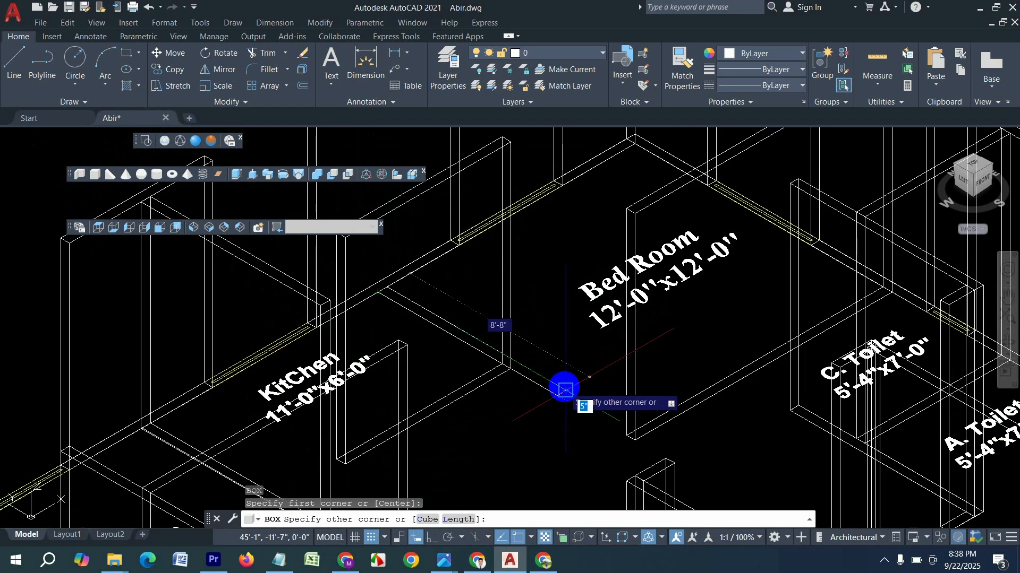
click(565, 390)
key(Return)
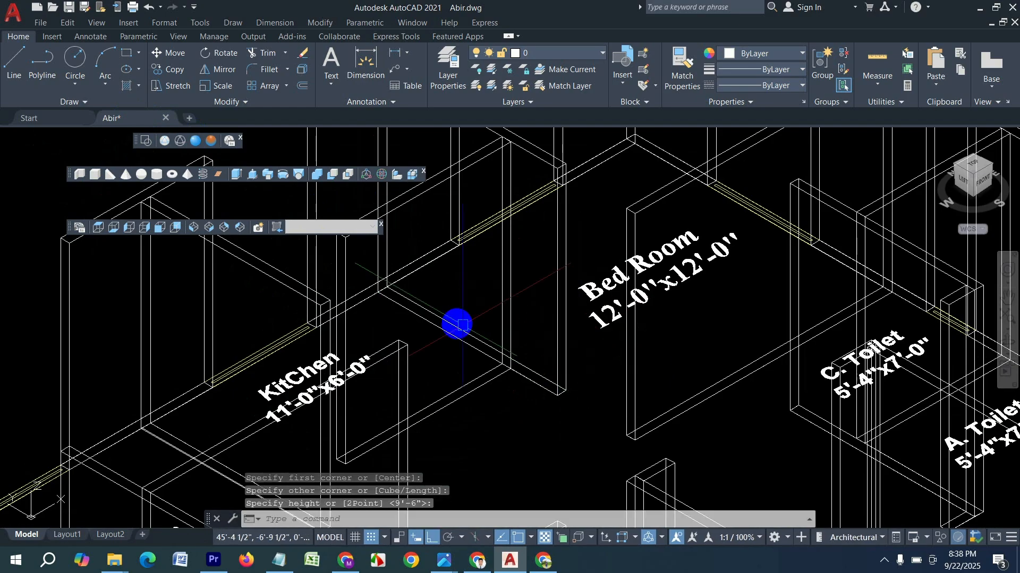
click(193, 144)
scroll(565, 297, down, 8)
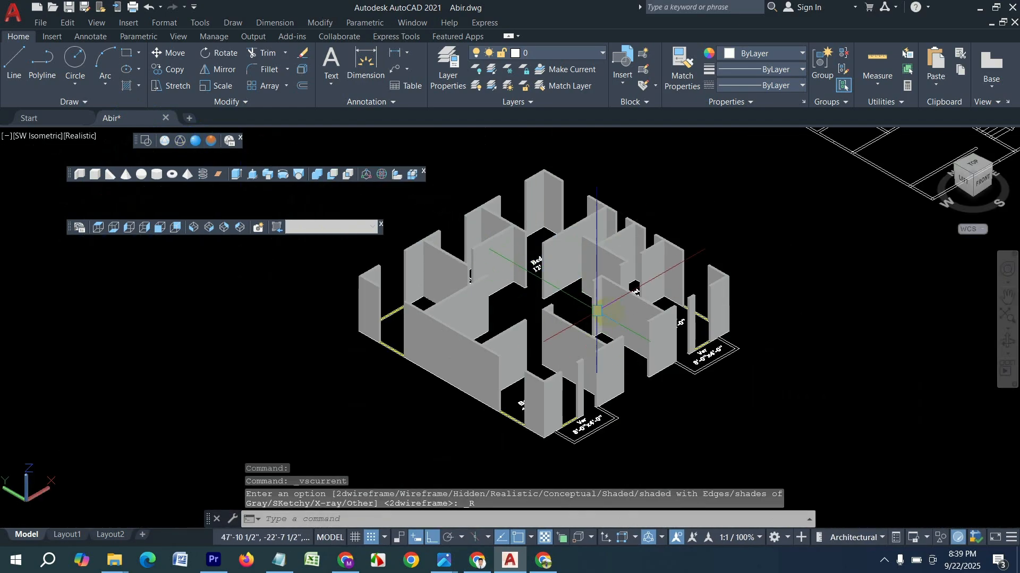
Fill the lower part of the front Bed Room window opening near the outer corner with a 30" high sill box
scroll(596, 310, up, 2)
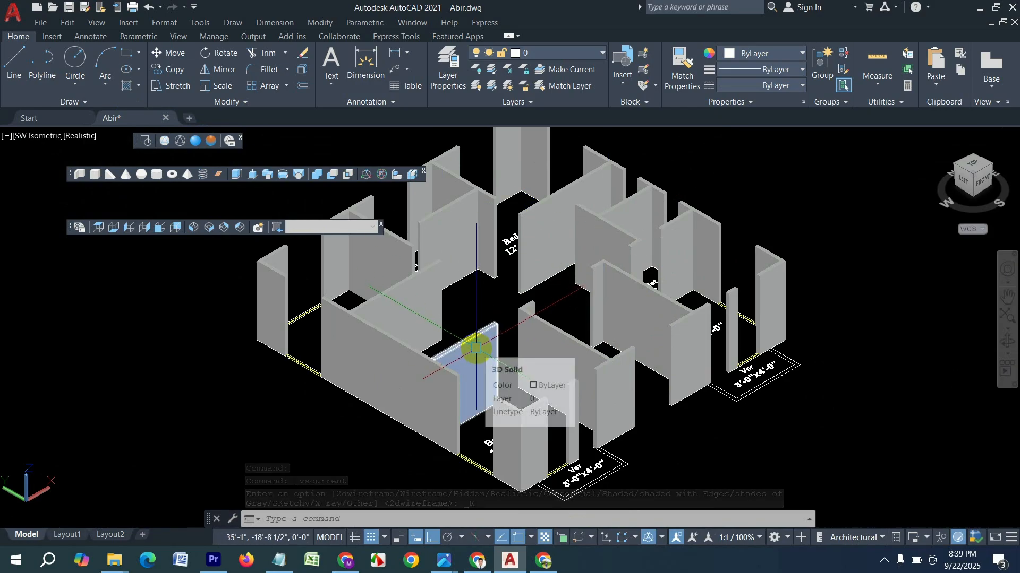
scroll(326, 375, up, 5)
scroll(329, 374, down, 4)
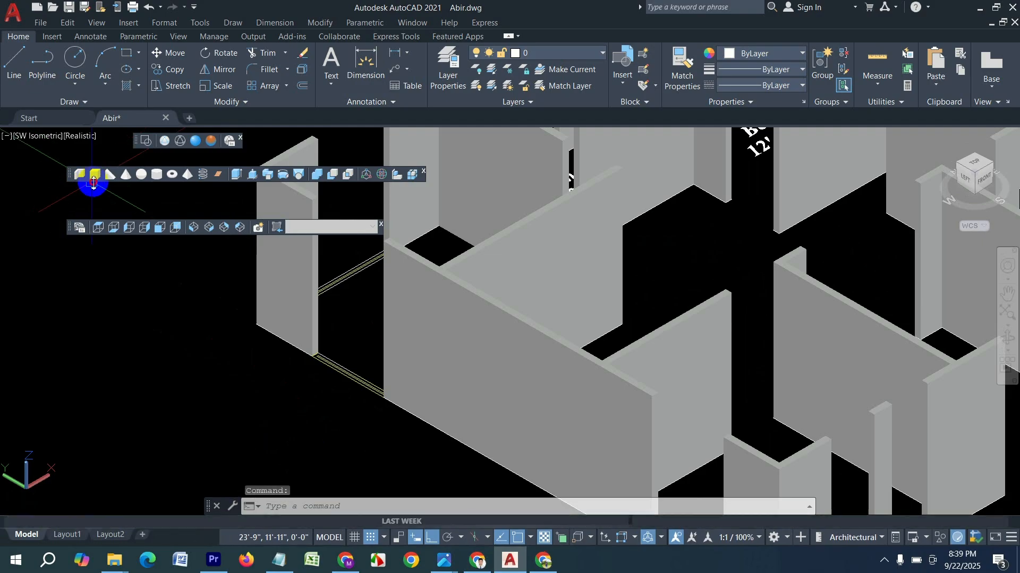
scroll(326, 379, up, 2)
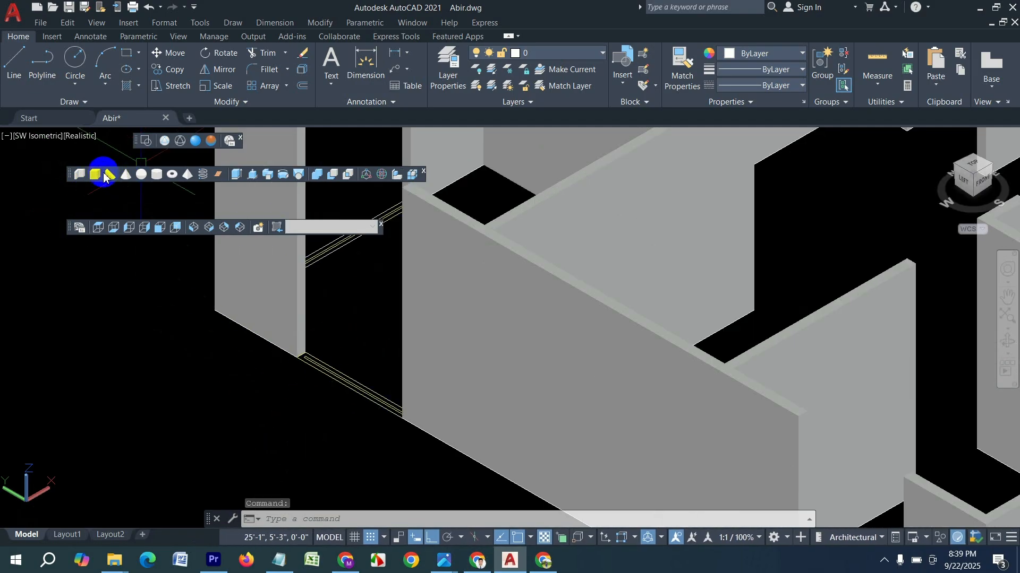
click(96, 174)
scroll(300, 367, up, 2)
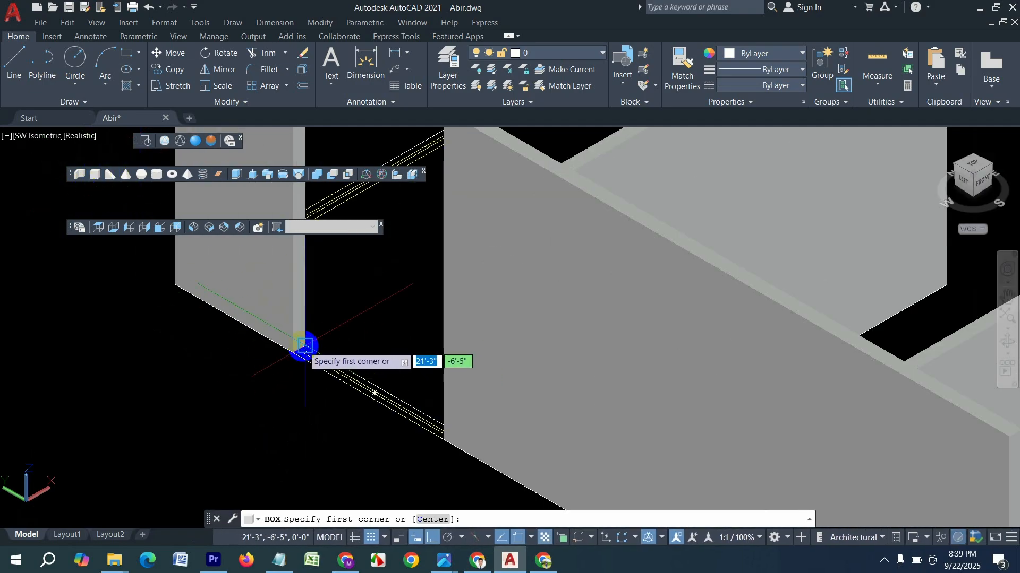
click(307, 347)
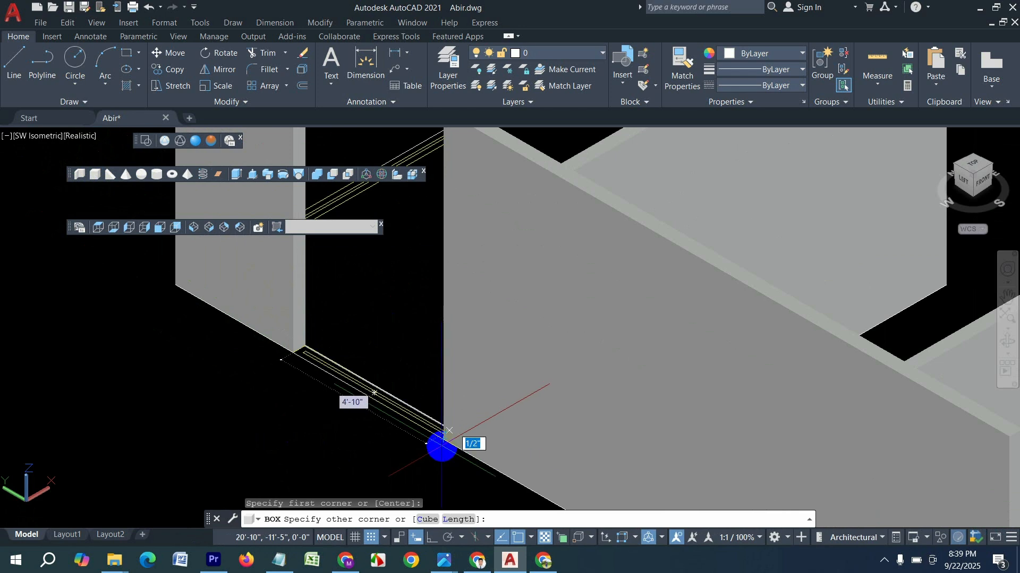
click(444, 440)
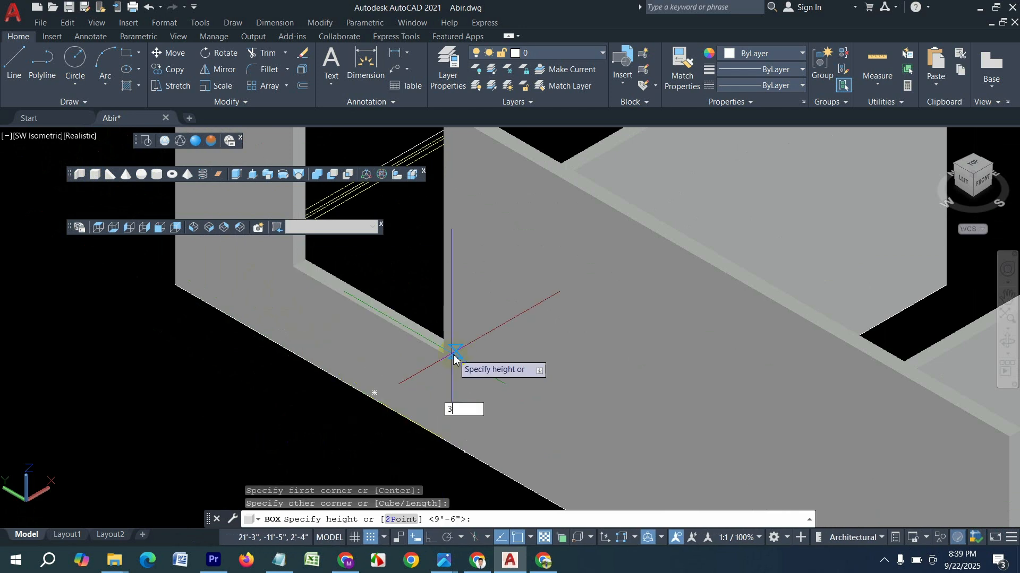
key(Return)
Copy the sill box straight up from its top corner to the top corner of the adjacent wall, forming the window's lintel
click(372, 365)
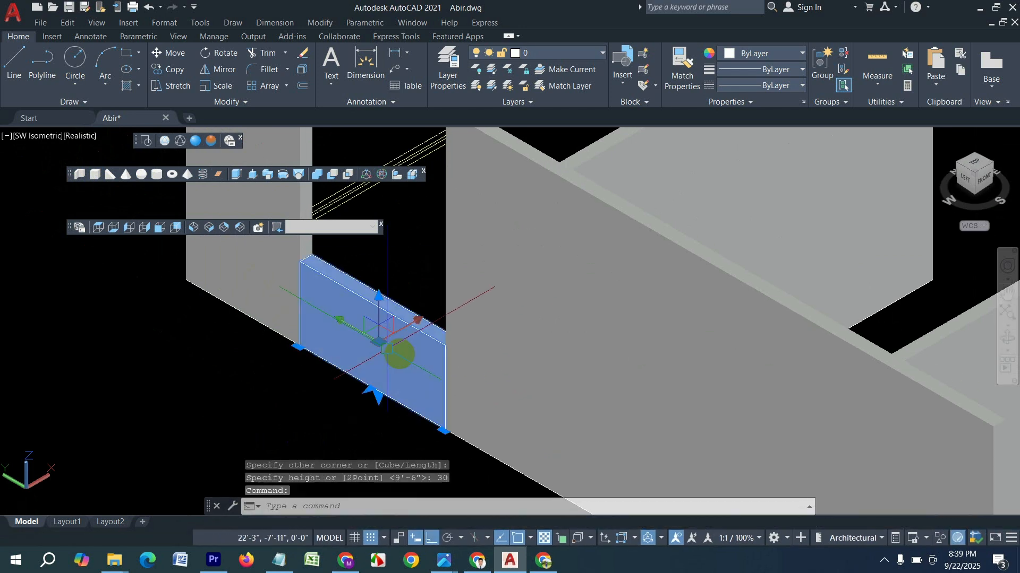
text(c)
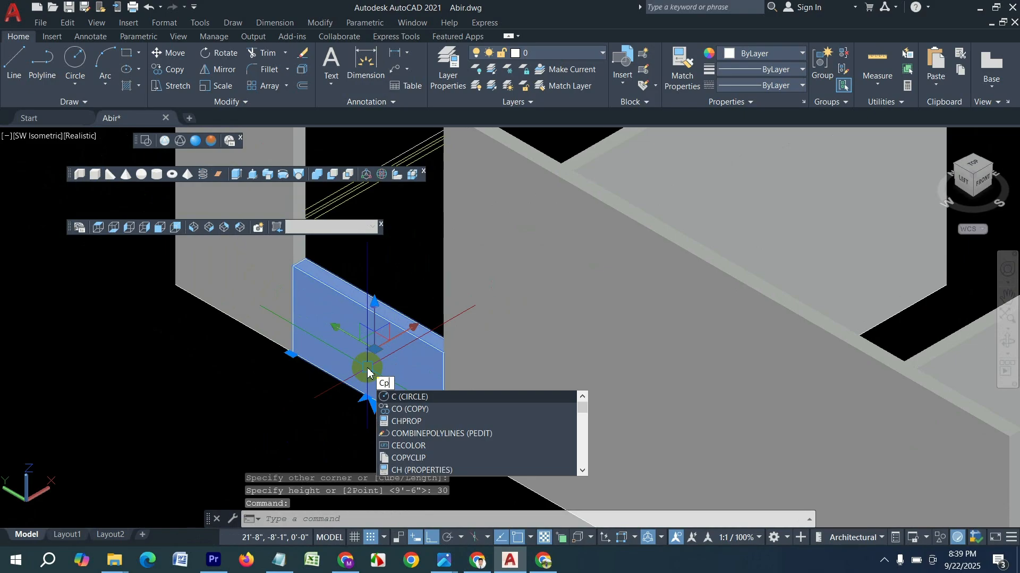
text(p)
key(Return)
click(444, 353)
scroll(437, 340, down, 5)
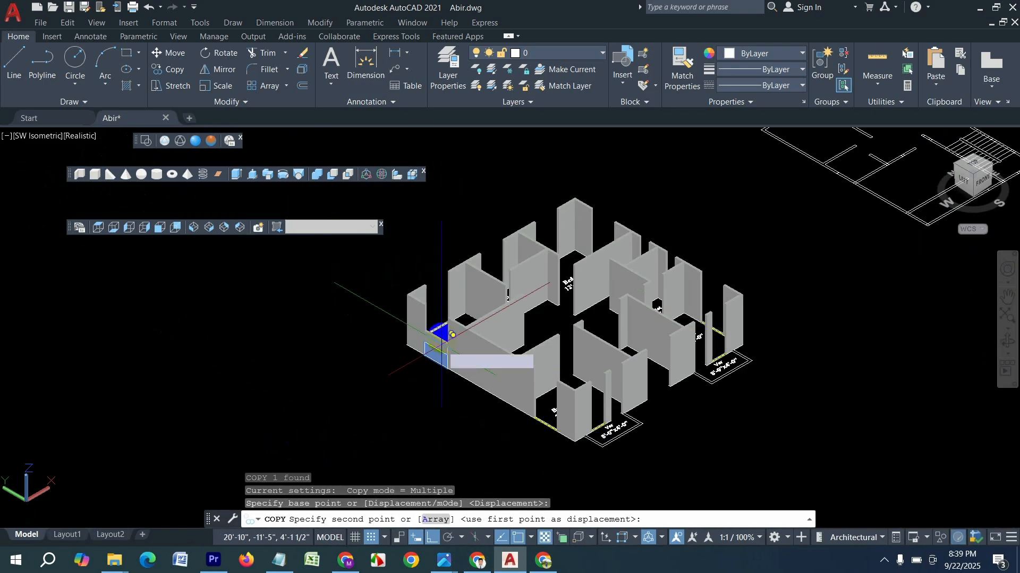
scroll(449, 303, up, 6)
scroll(454, 300, up, 2)
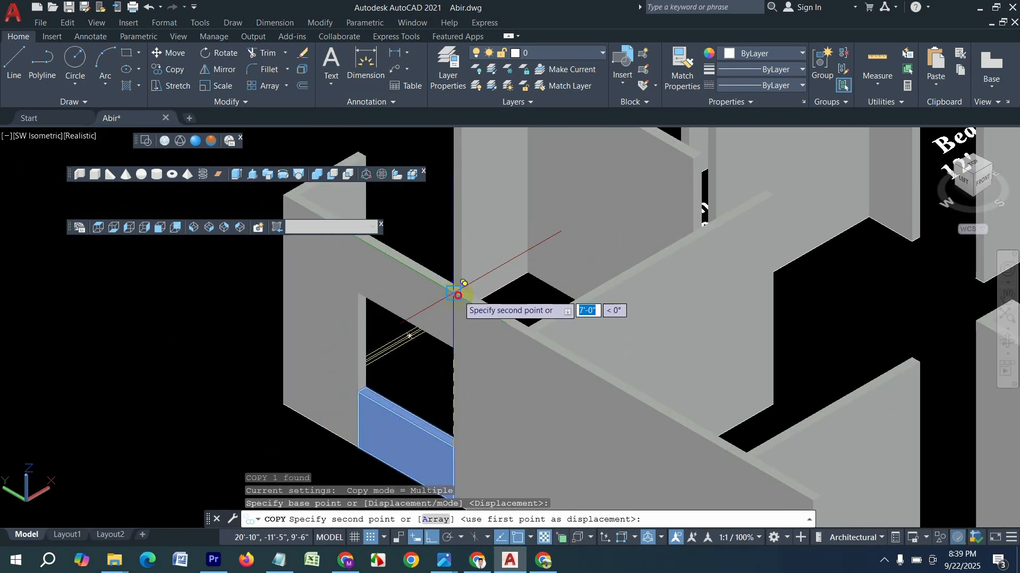
click(454, 293)
scroll(420, 297, down, 5)
key(Escape)
Copy the sill and lintel boxes together from the lintel's top corner to the window opening at the other end of the same outer wall
click(417, 358)
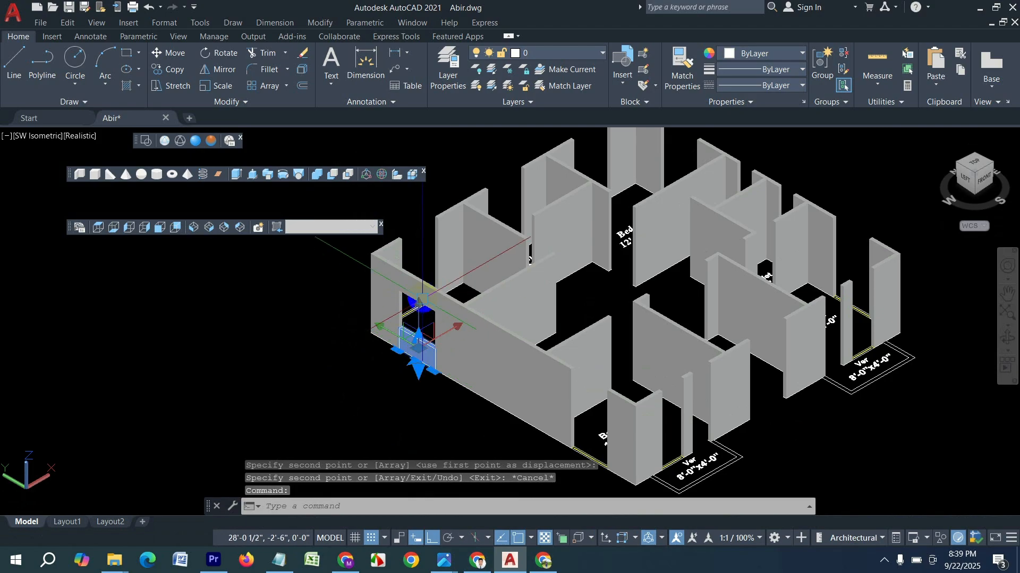
click(420, 303)
key(Escape)
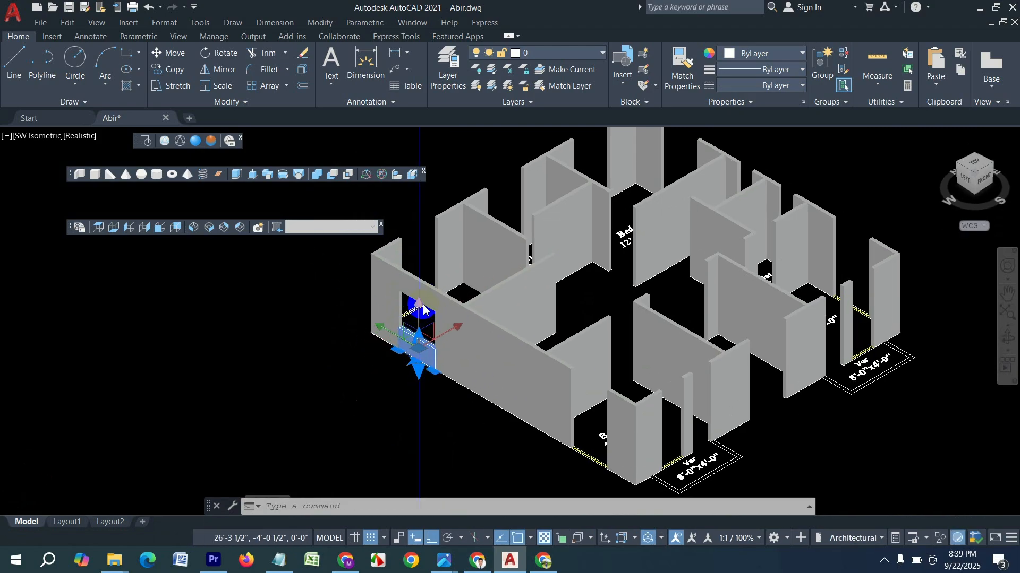
click(435, 288)
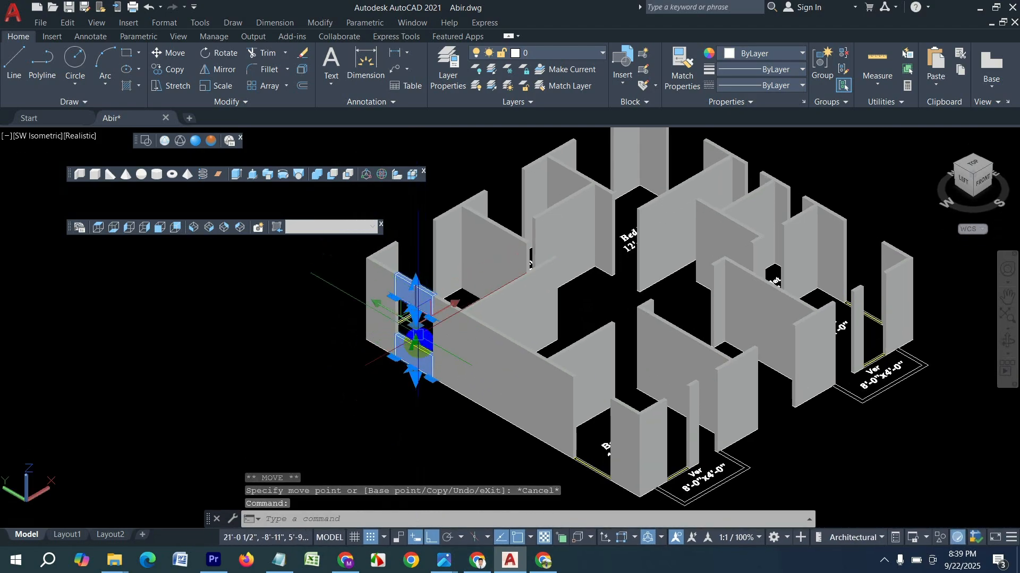
text(cp)
key(Return)
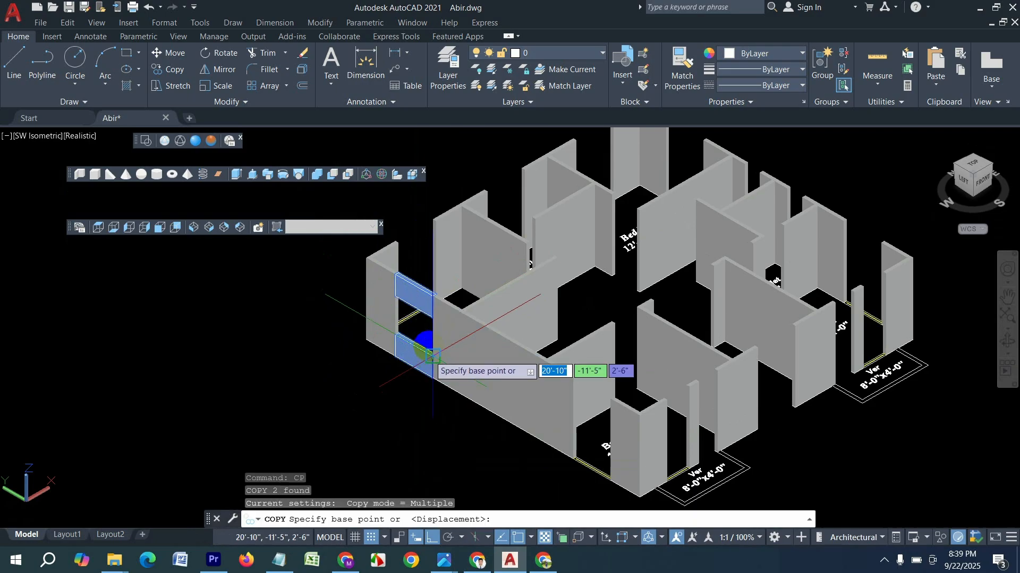
scroll(424, 304, up, 5)
scroll(414, 318, up, 2)
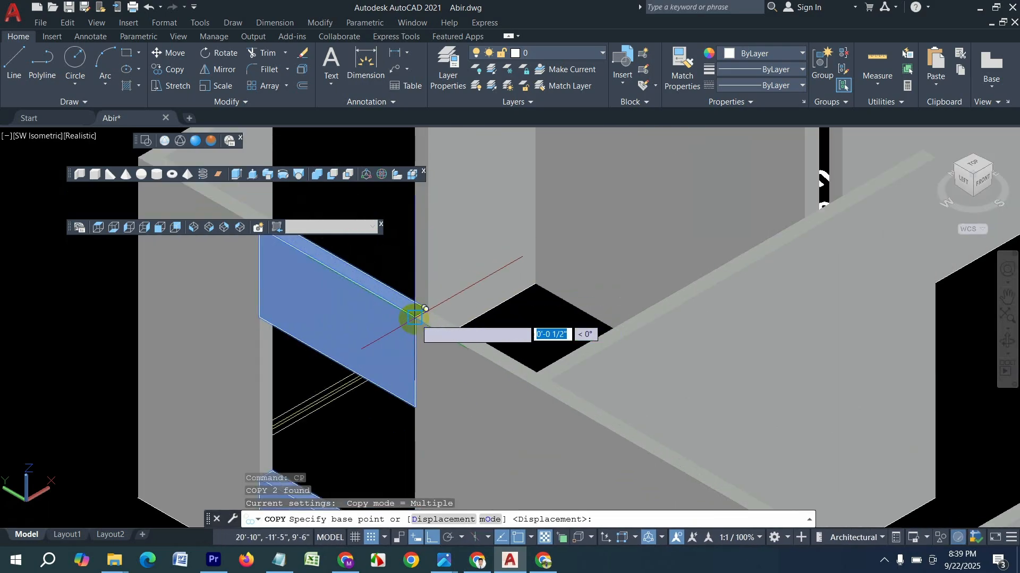
click(426, 308)
scroll(425, 309, down, 7)
scroll(493, 351, up, 6)
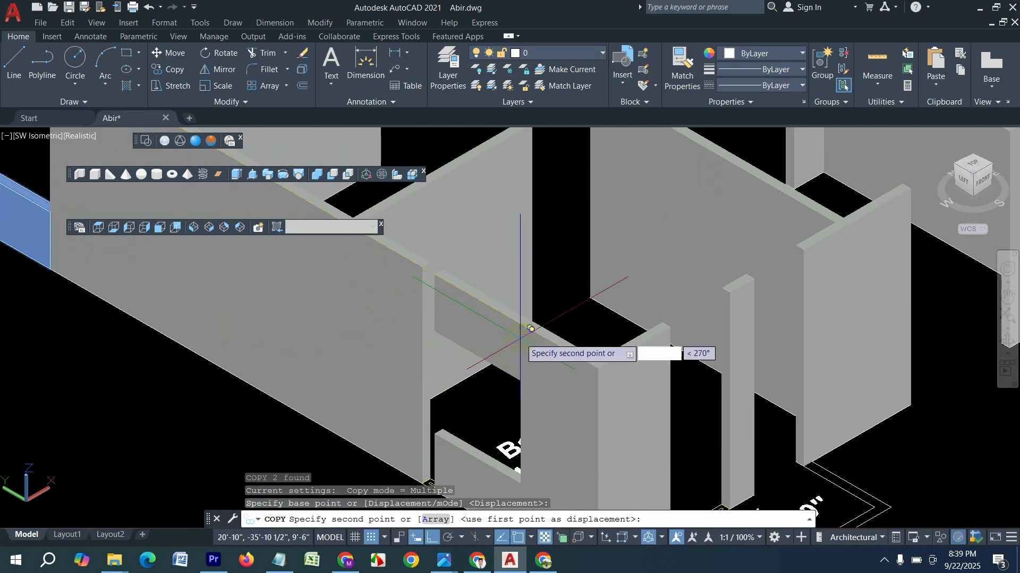
click(520, 324)
scroll(531, 361, down, 5)
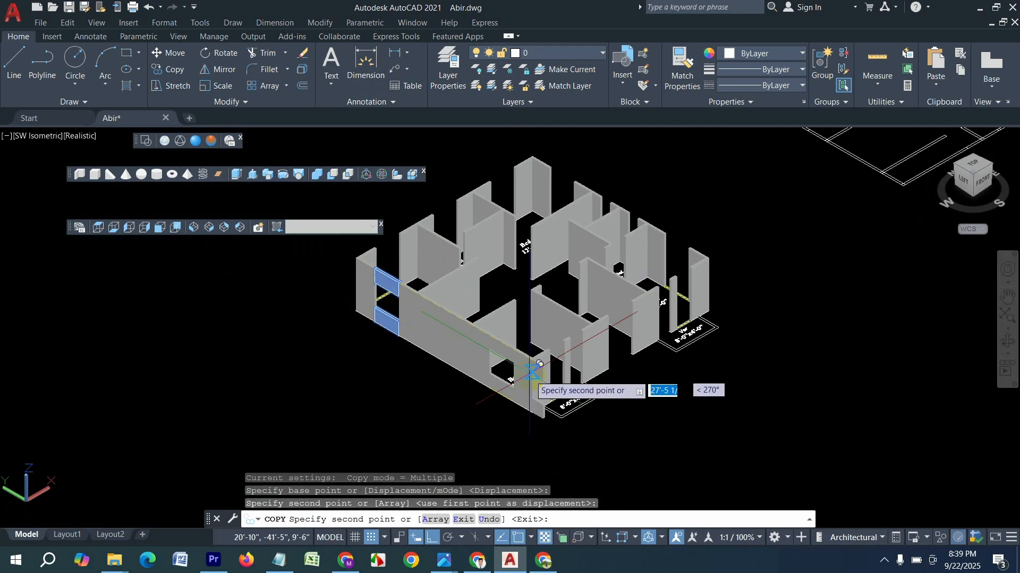
key(Escape)
Fill the lower part of the window opening in the front wall between the two verandas with a 30" high sill box
scroll(630, 367, up, 5)
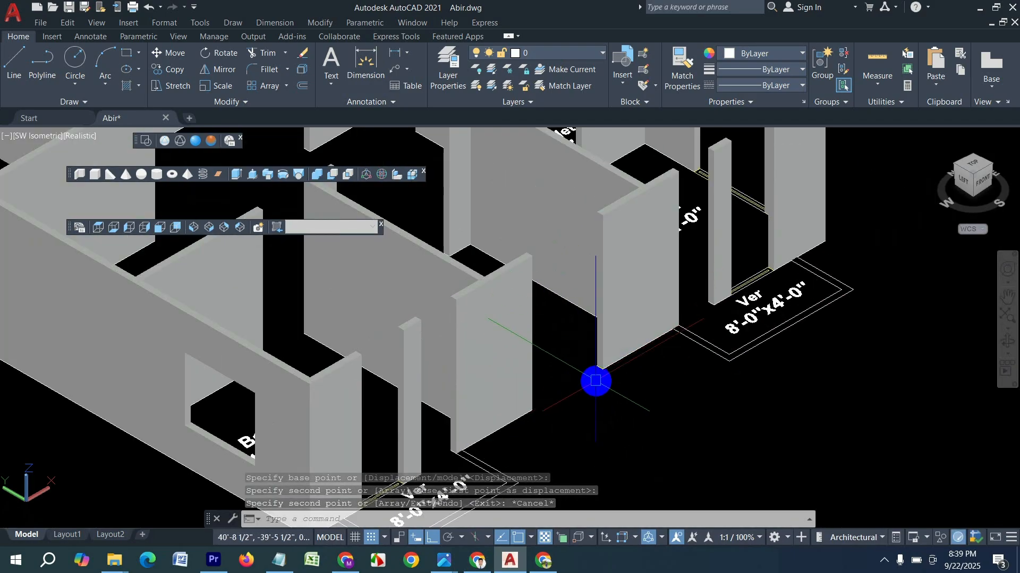
text(R)
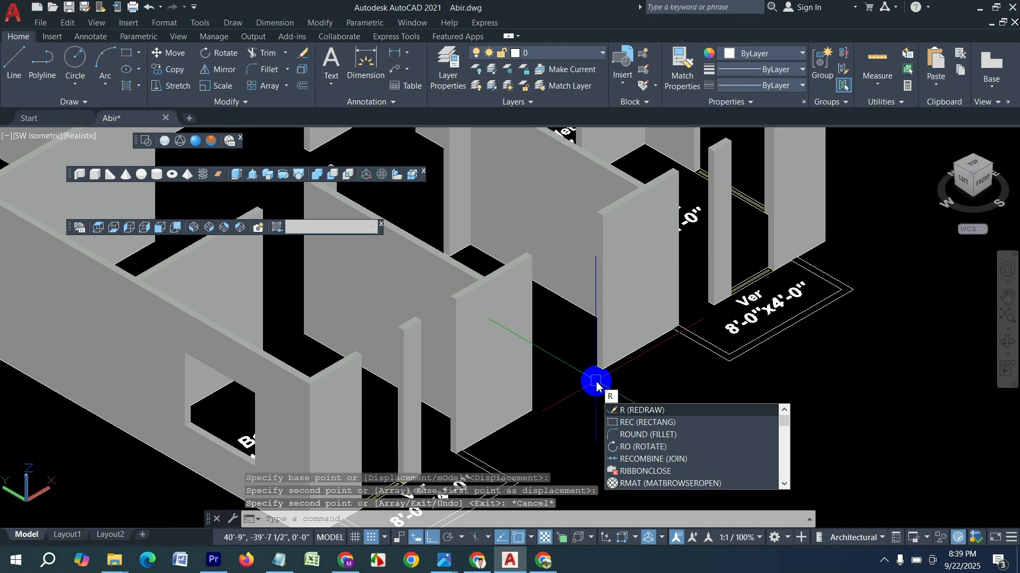
key(Escape)
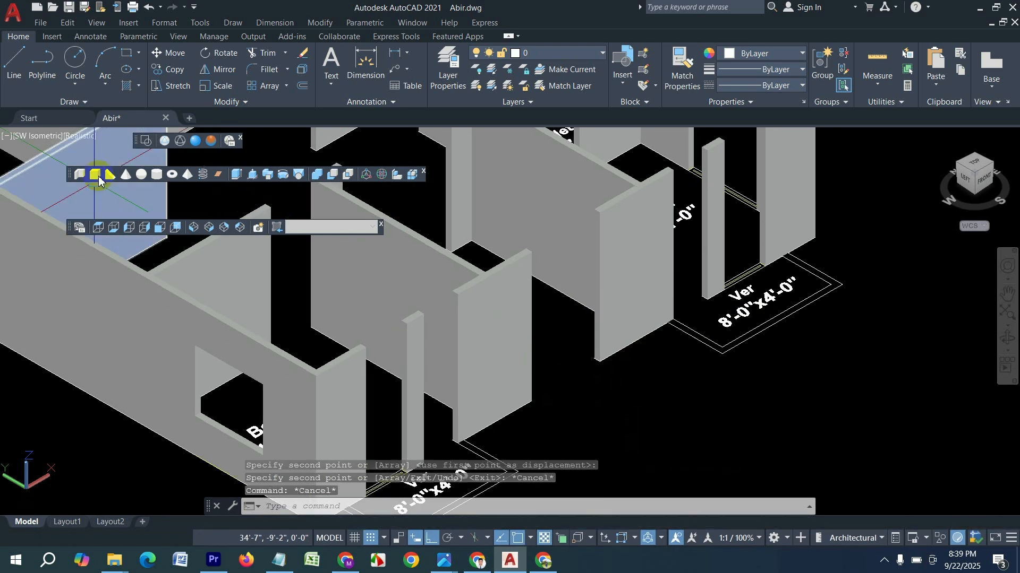
click(96, 175)
click(641, 381)
scroll(642, 380, up, 1)
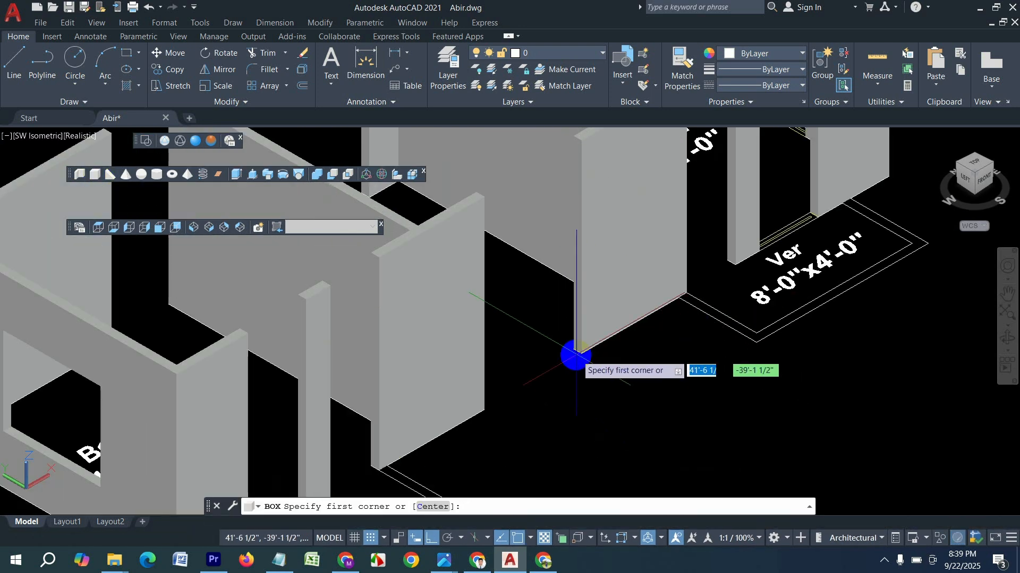
click(573, 351)
click(499, 368)
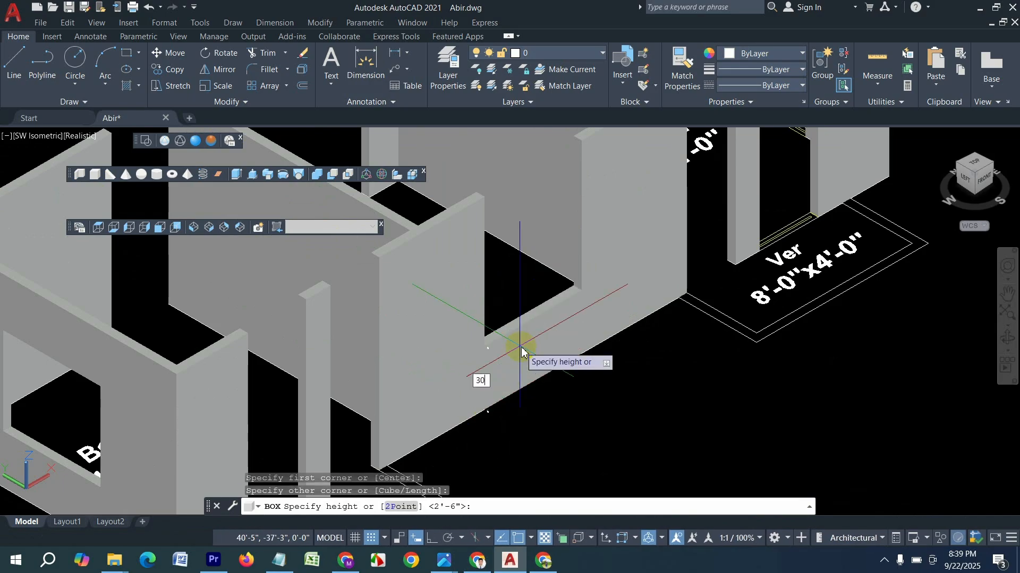
key(Return)
Copy the sill box between the verandas straight up from its top corner to the wall's top corner as the window's lintel
click(544, 338)
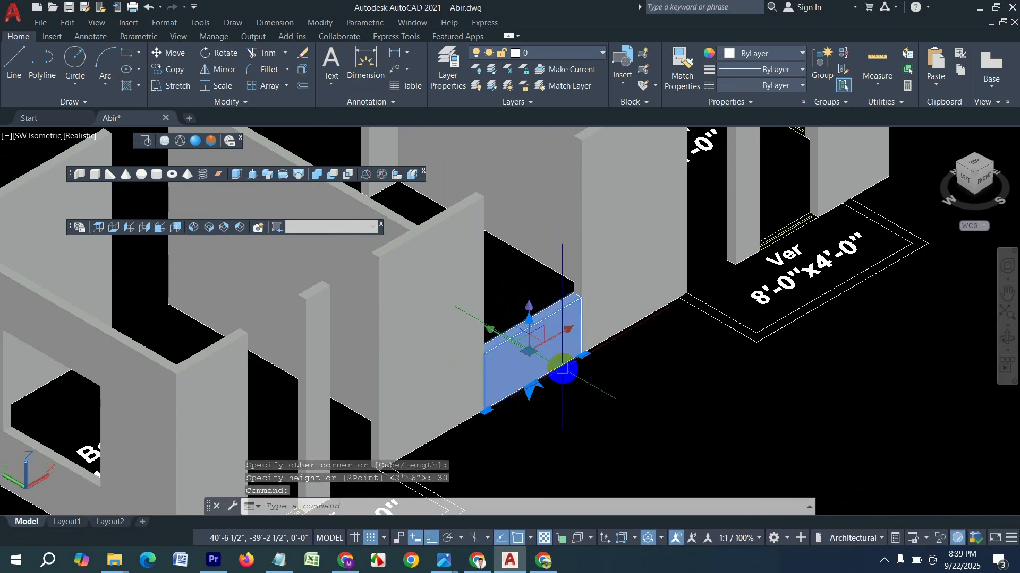
text(cp)
key(Return)
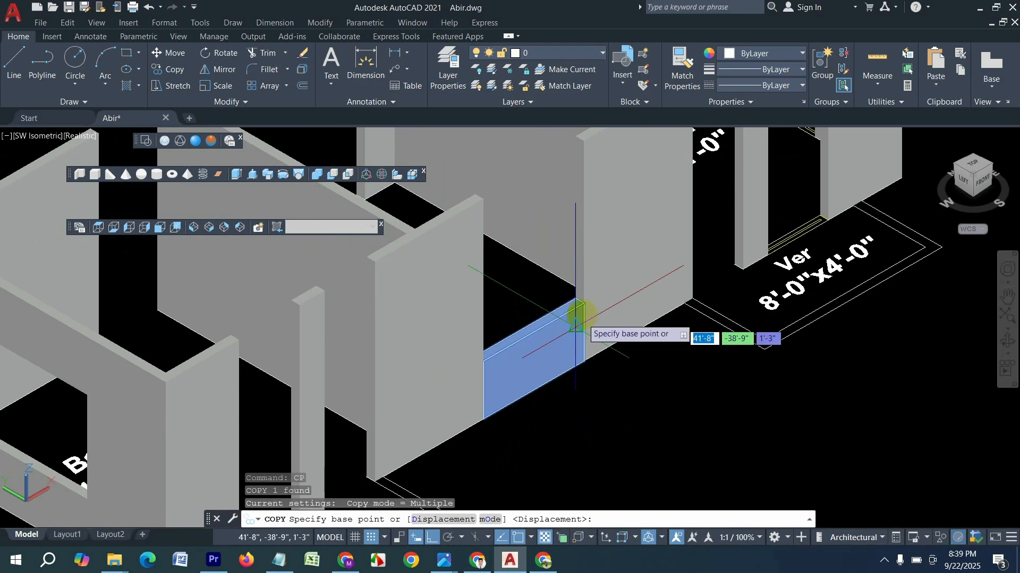
click(584, 303)
scroll(584, 303, down, 3)
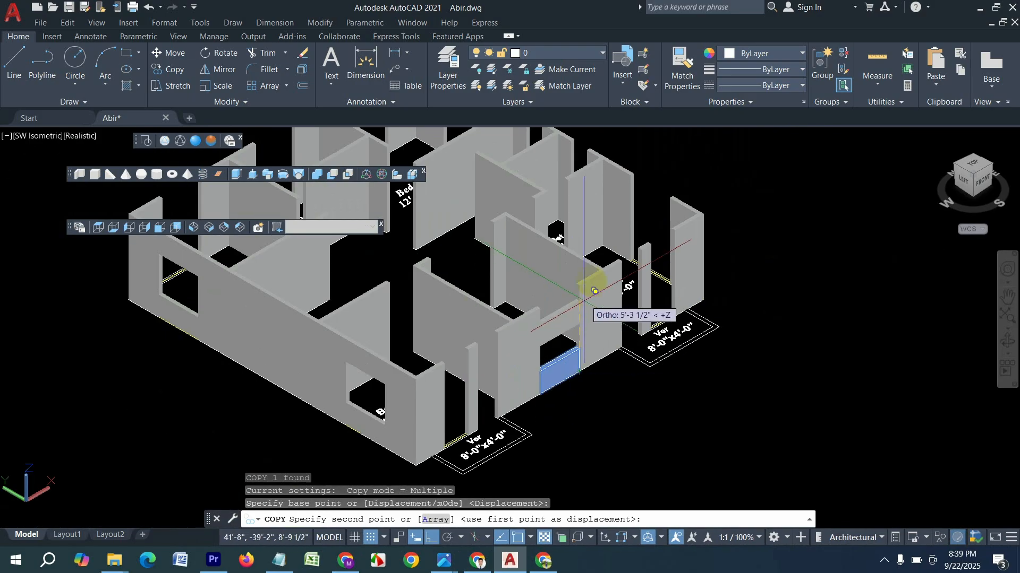
scroll(568, 296, up, 4)
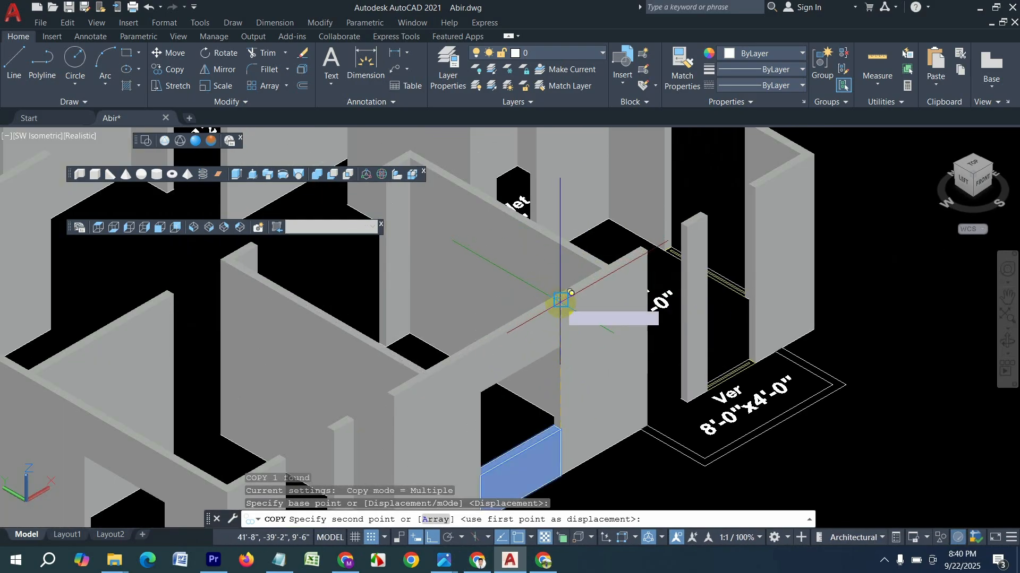
click(561, 301)
scroll(569, 287, down, 5)
key(Escape)
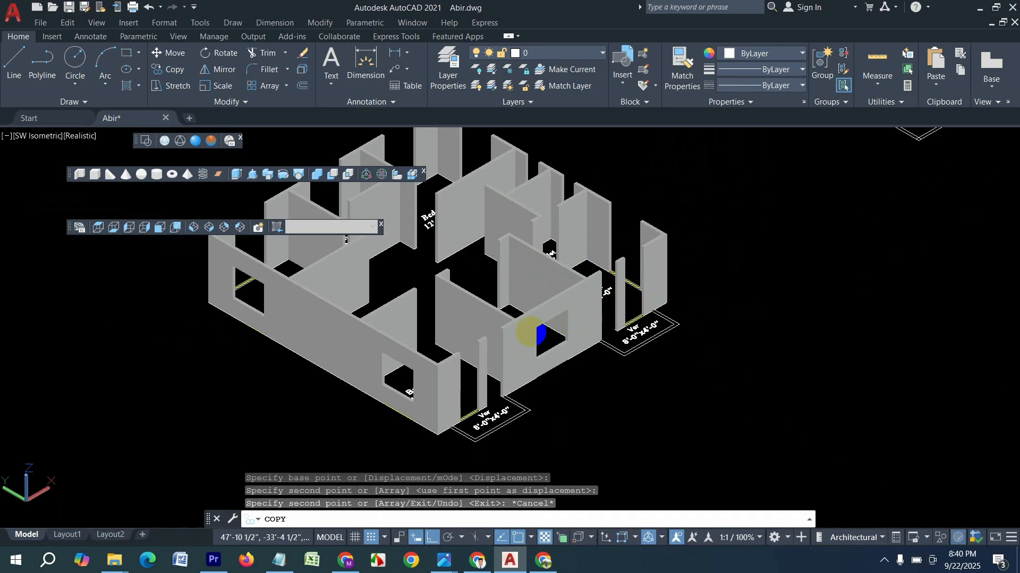
Add a 30" high sill box in the narrow window opening between the corner wall and the pillar at the near veranda
scroll(474, 409, up, 5)
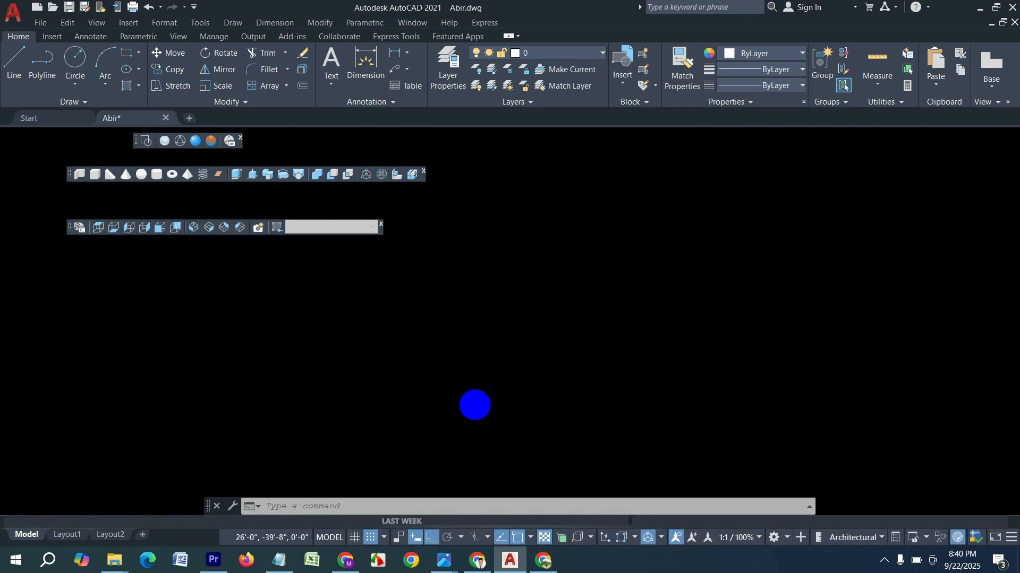
key(Escape)
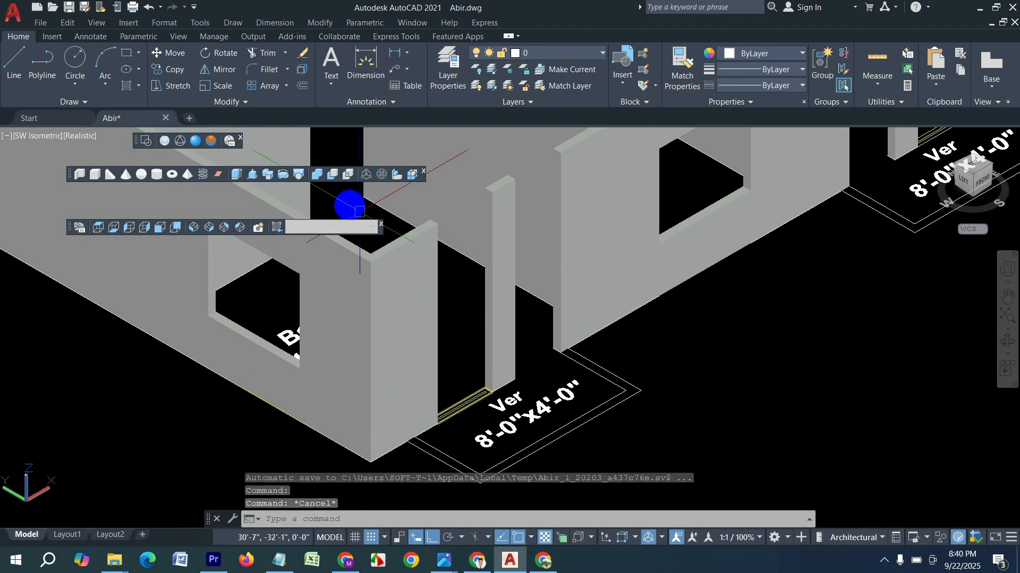
click(95, 175)
scroll(474, 401, up, 3)
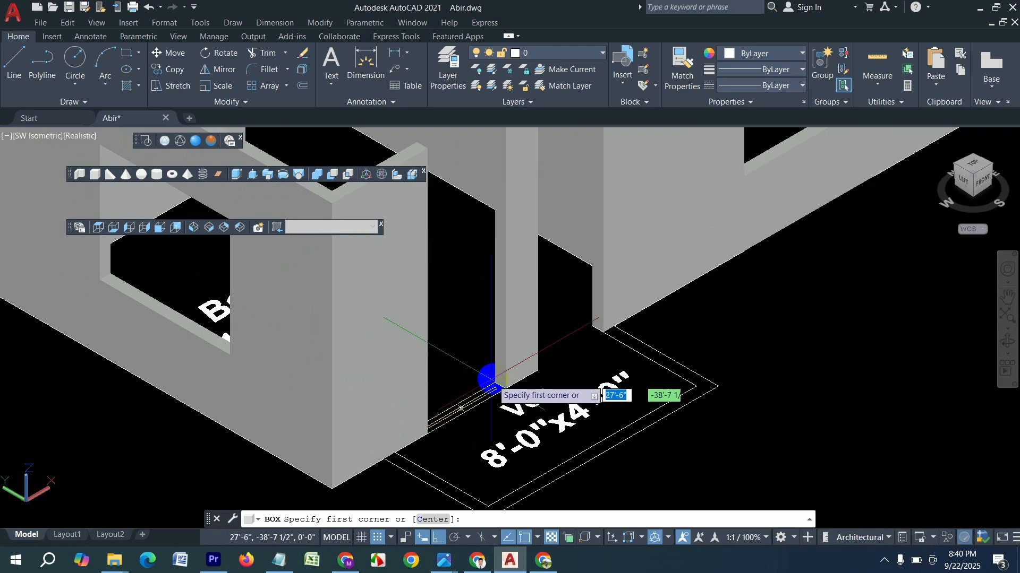
click(495, 380)
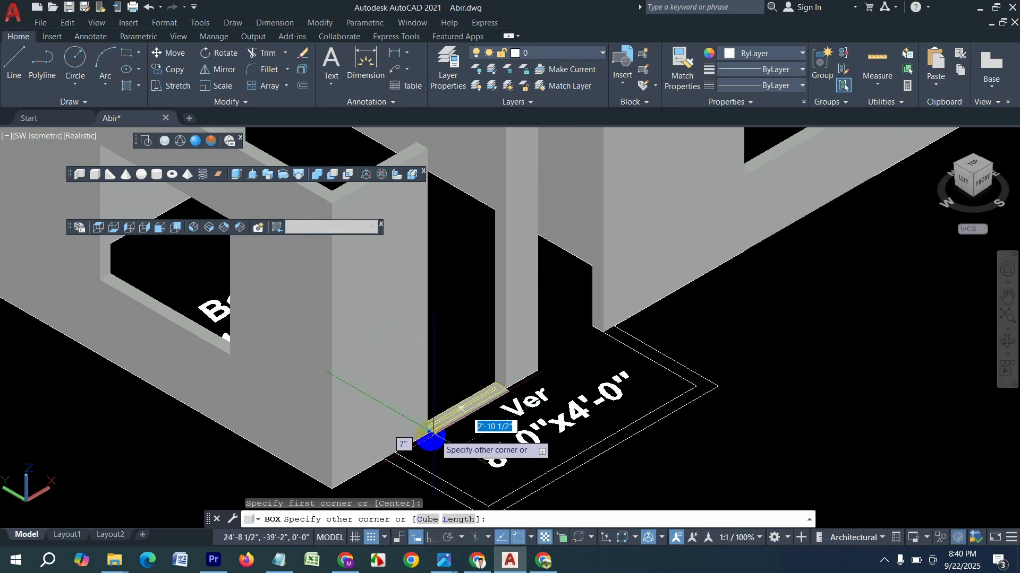
click(427, 435)
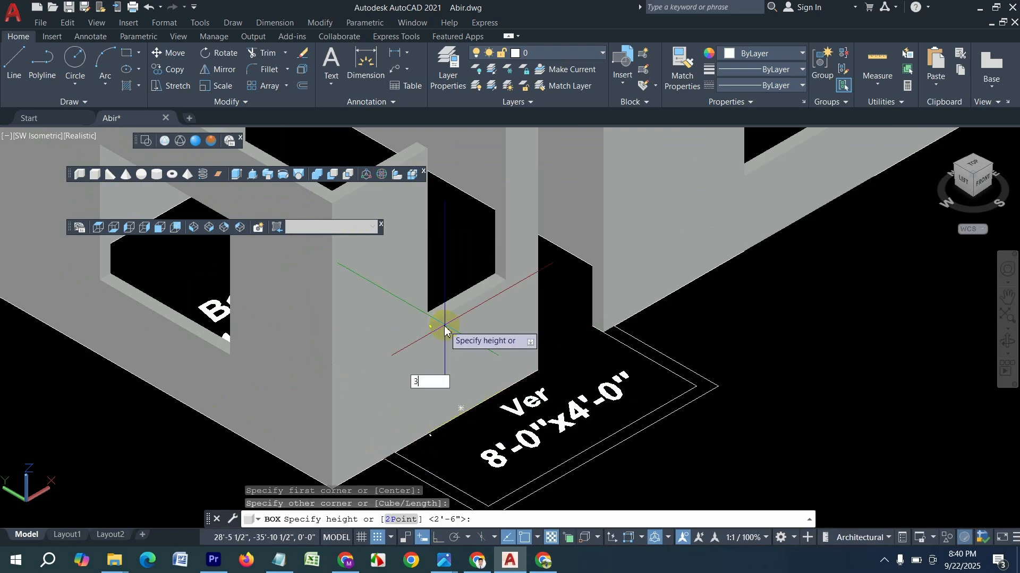
text(30)
key(Return)
Copy the near veranda window's sill box straight up from its top corner to the pillar's top corner, forming the lintel
click(468, 361)
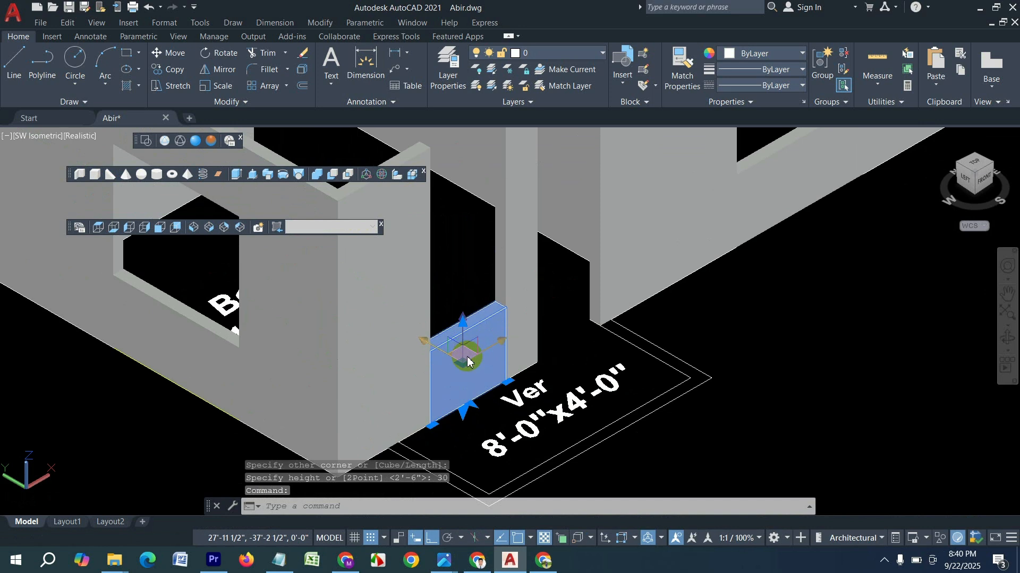
text(co)
key(Return)
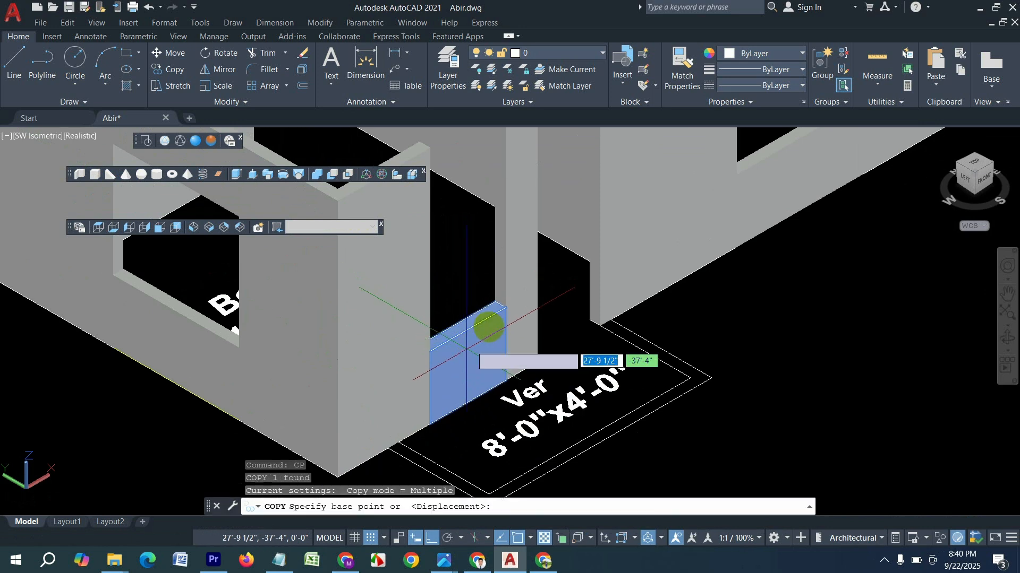
click(506, 309)
scroll(517, 258, down, 5)
scroll(528, 248, up, 3)
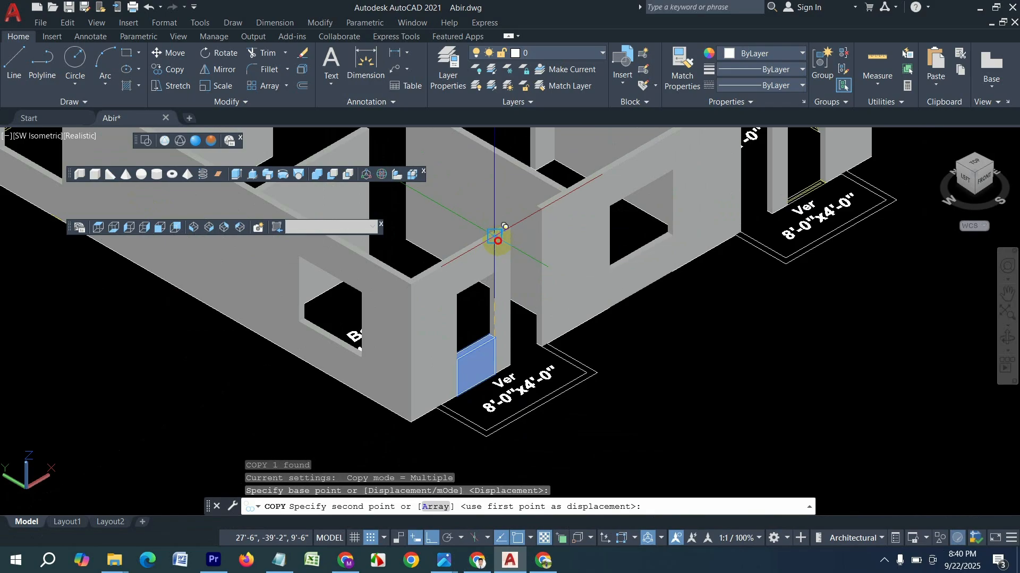
click(495, 237)
key(Escape)
Copy the near veranda window's sill and lintel boxes together into the matching window opening at the far veranda, aligned to the wall's top corner
click(471, 269)
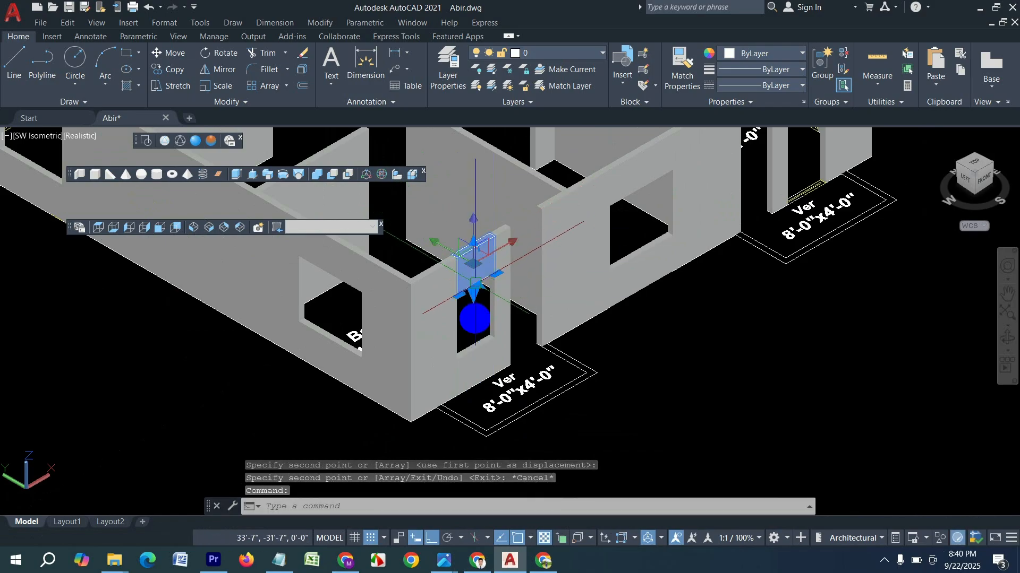
click(471, 366)
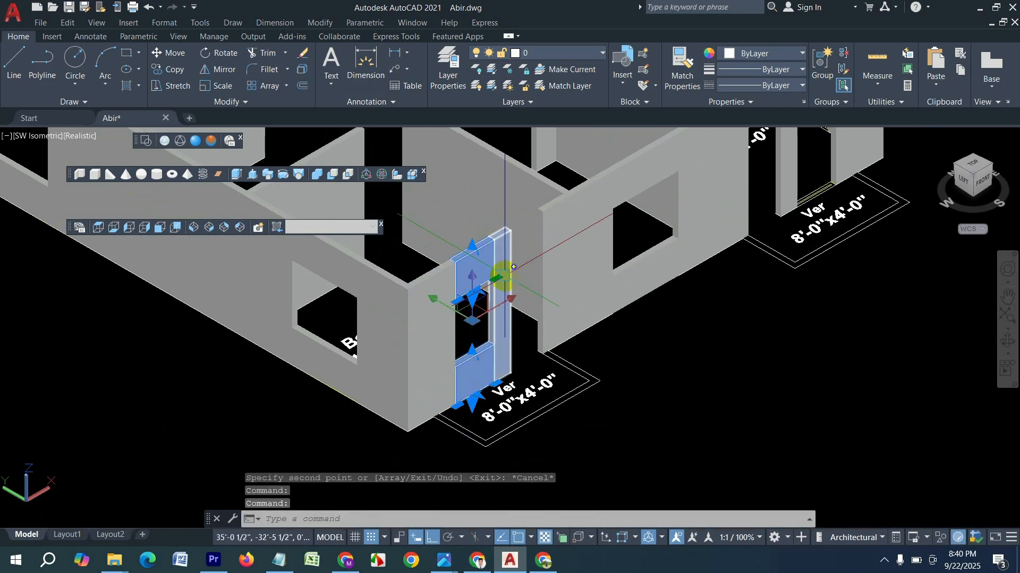
text(cp)
key(Return)
scroll(490, 237, up, 3)
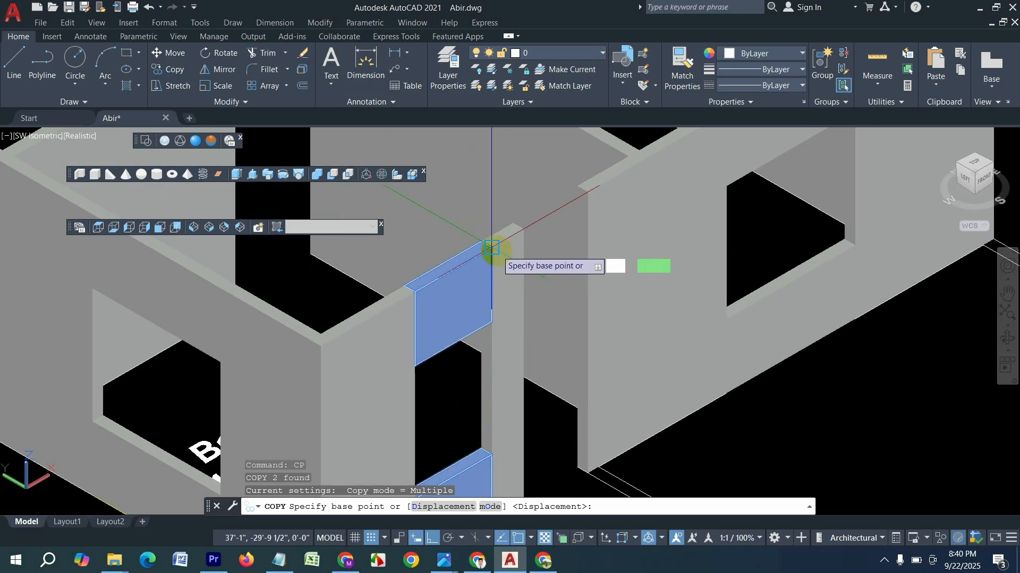
click(492, 248)
scroll(491, 248, down, 5)
scroll(584, 247, up, 3)
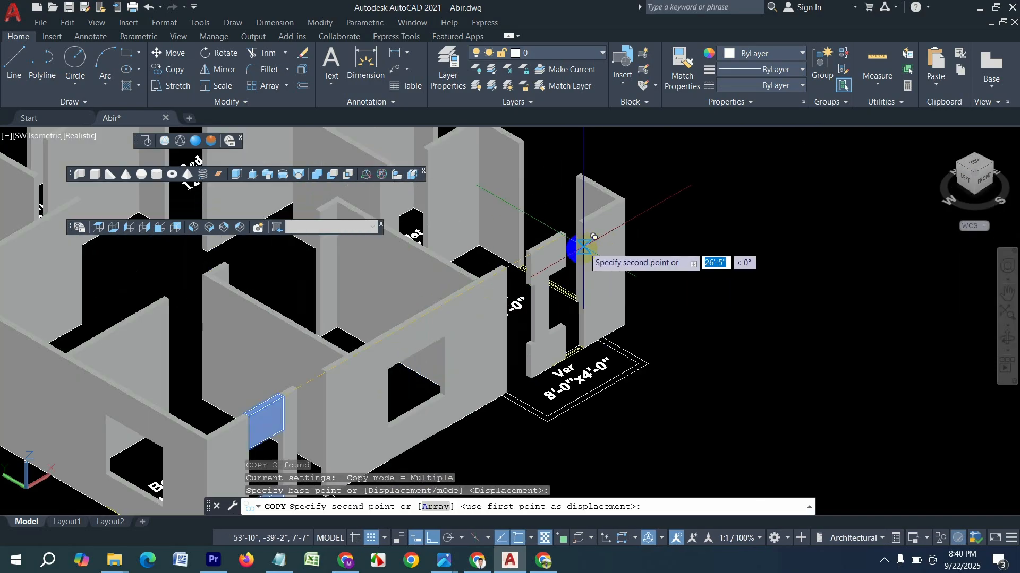
scroll(584, 247, up, 3)
click(590, 203)
scroll(570, 244, down, 4)
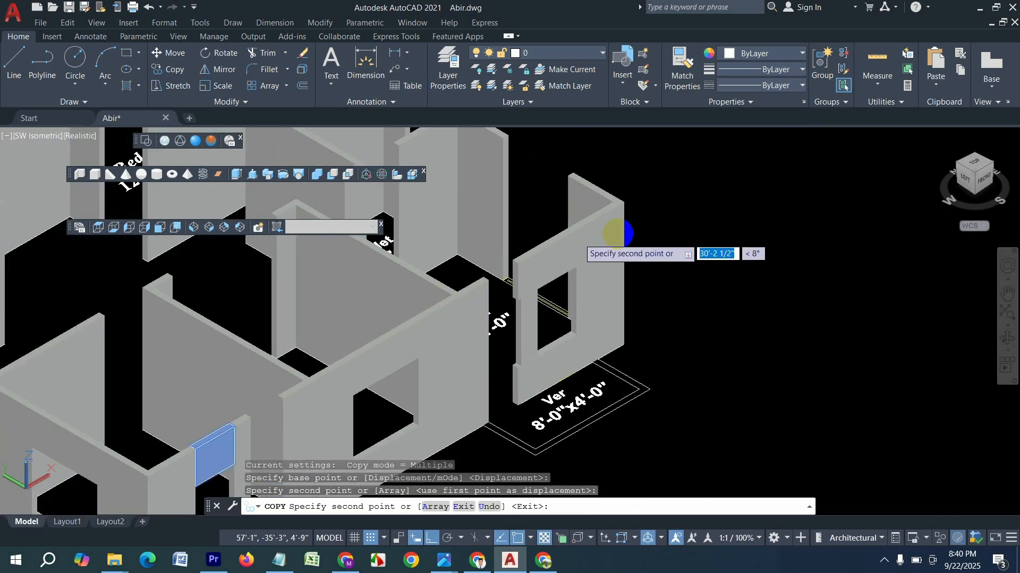
key(Escape)
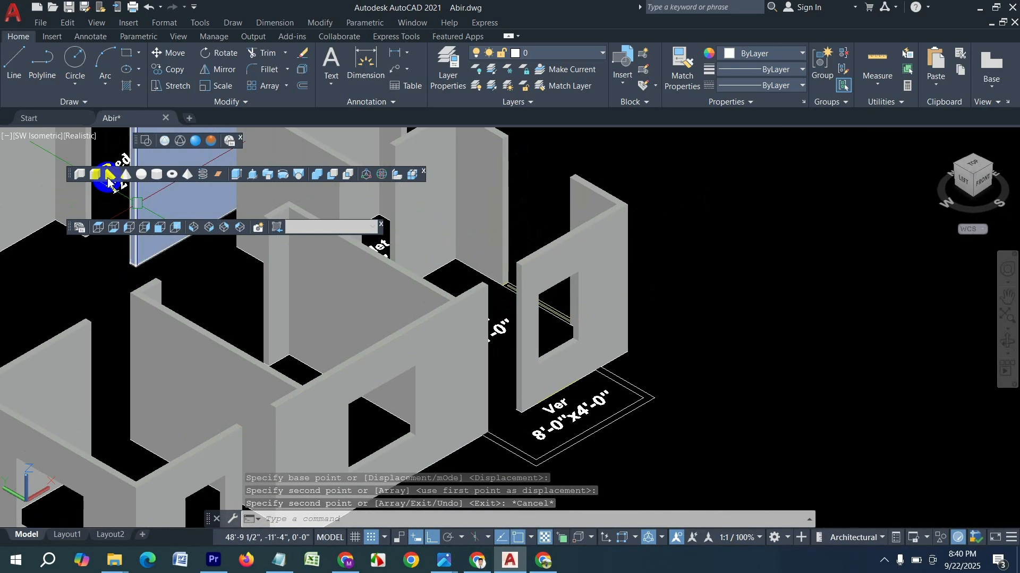
Add a lintel box extending 30" down from the wall top across the door opening at the far veranda
click(95, 175)
scroll(433, 218, up, 3)
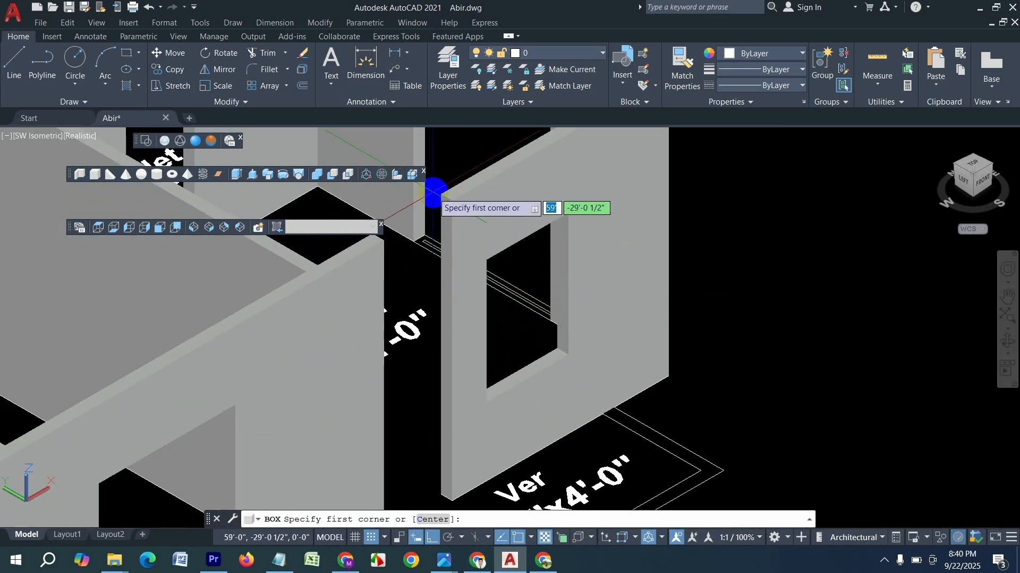
click(441, 194)
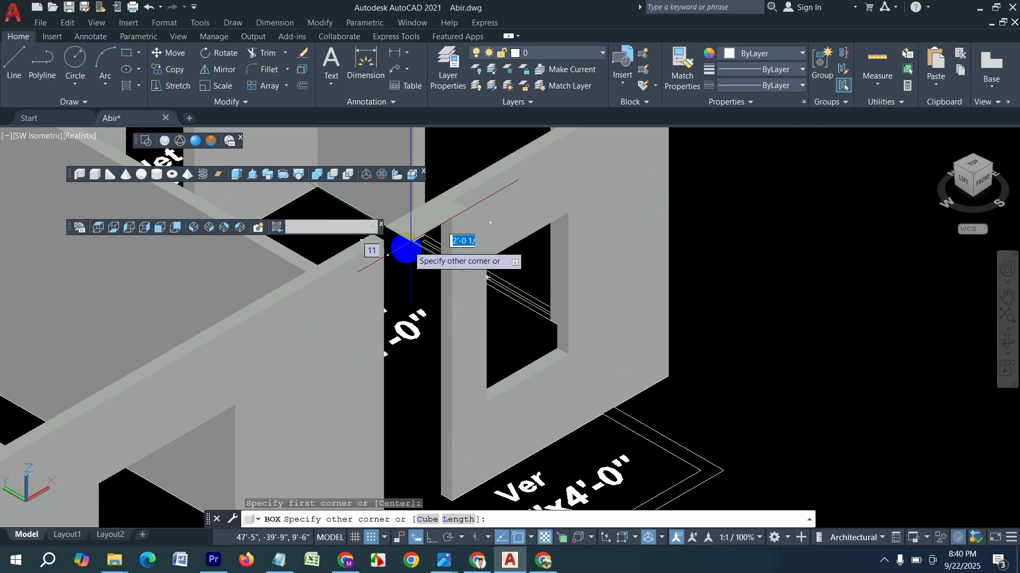
click(383, 241)
text(3)
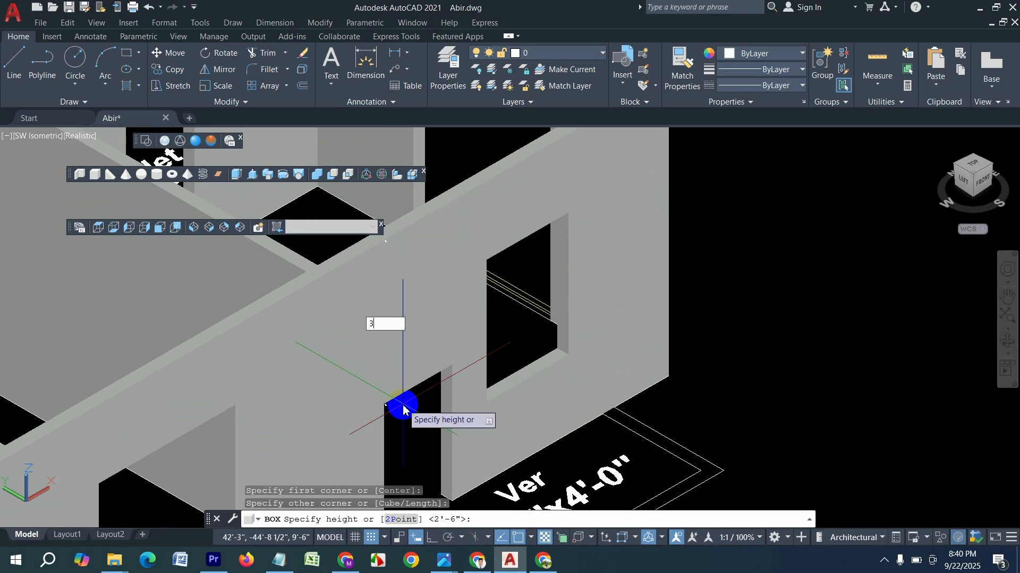
text(0)
key(Return)
scroll(546, 334, down, 4)
scroll(451, 339, up, 2)
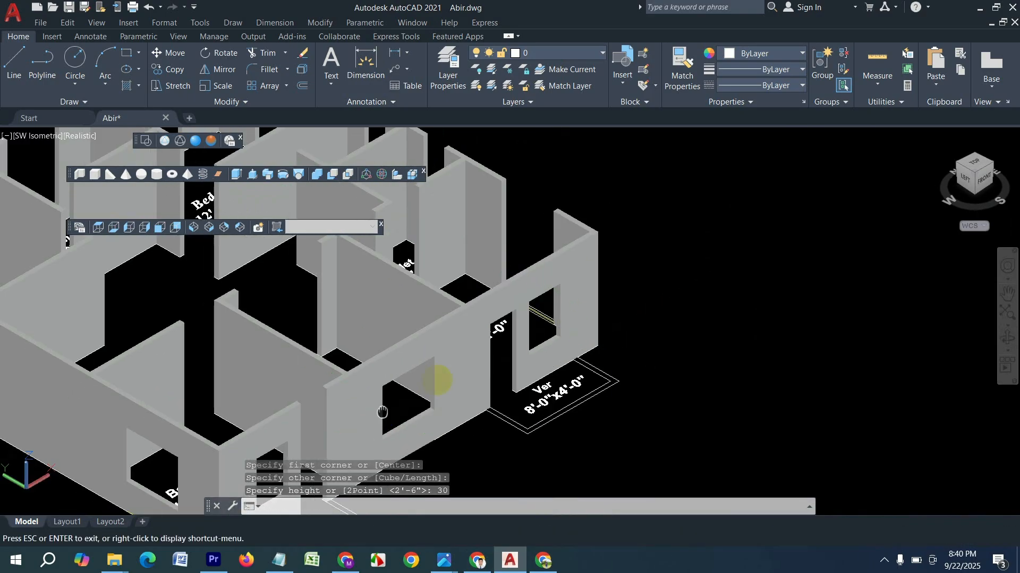
Bridge the door opening at the near veranda with a lintel box extending 30" down from the wall top
scroll(478, 345, up, 2)
key(Return)
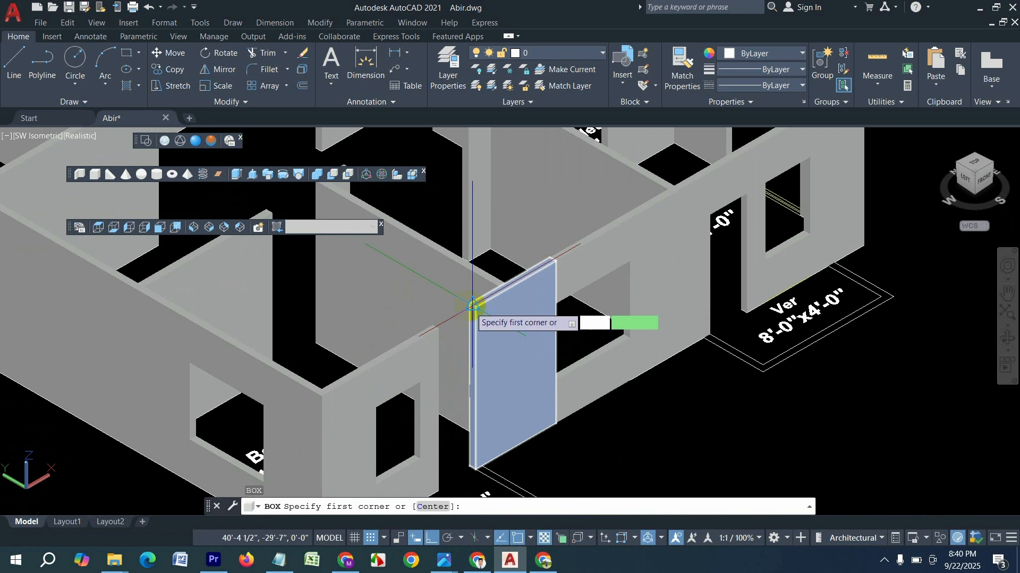
scroll(472, 305, up, 3)
click(466, 302)
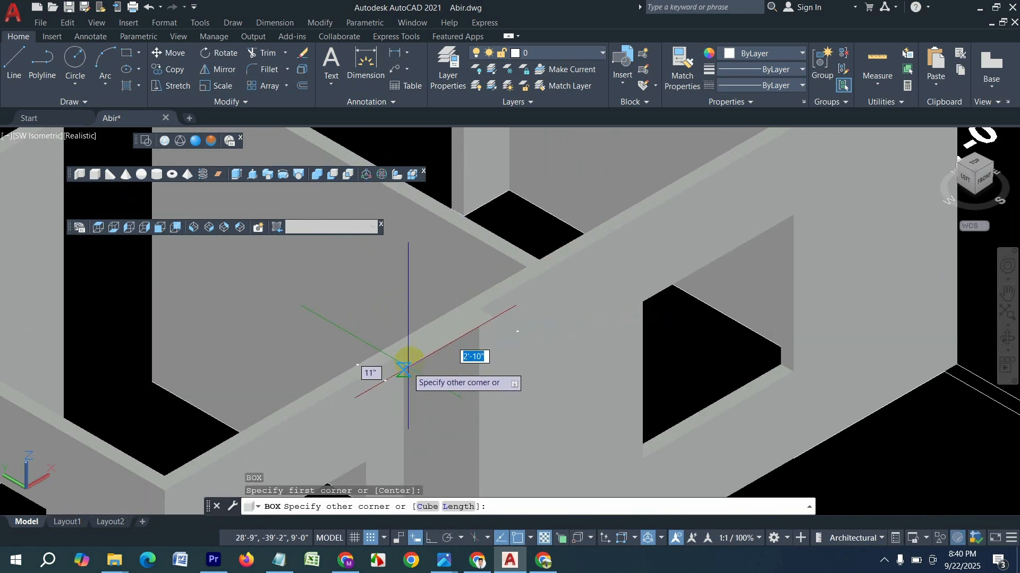
click(404, 353)
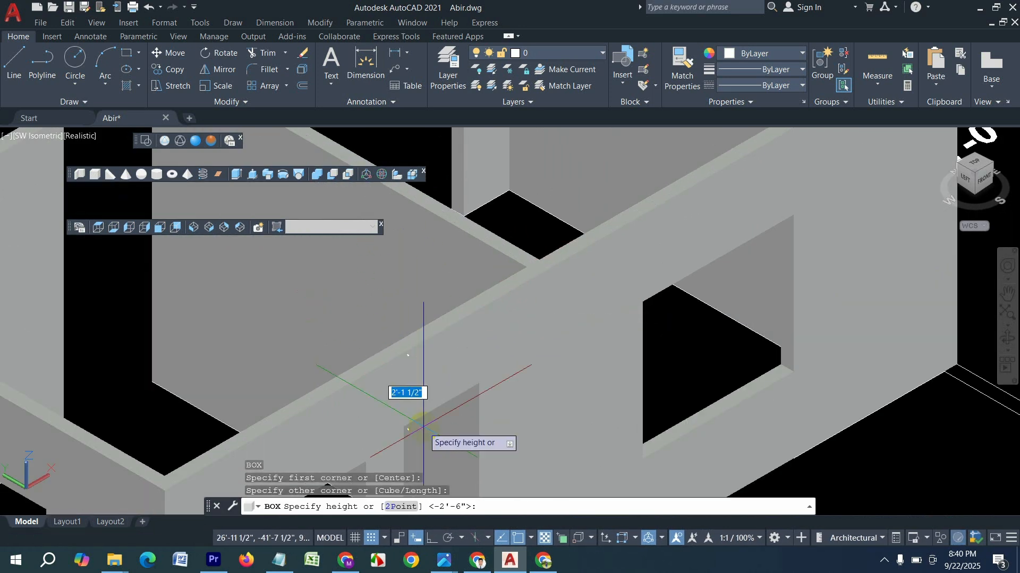
text(30)
key(Return)
scroll(467, 324, down, 4)
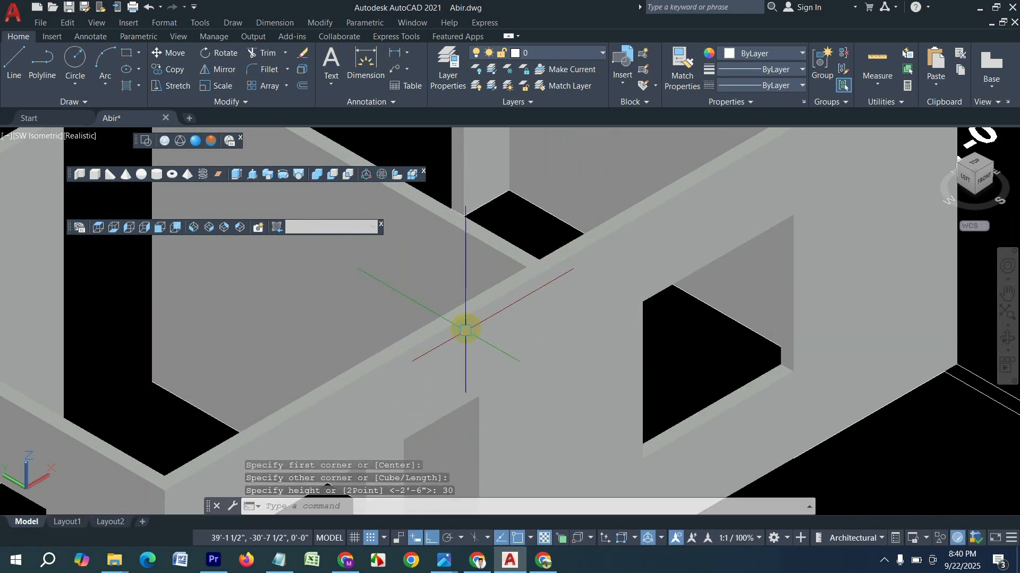